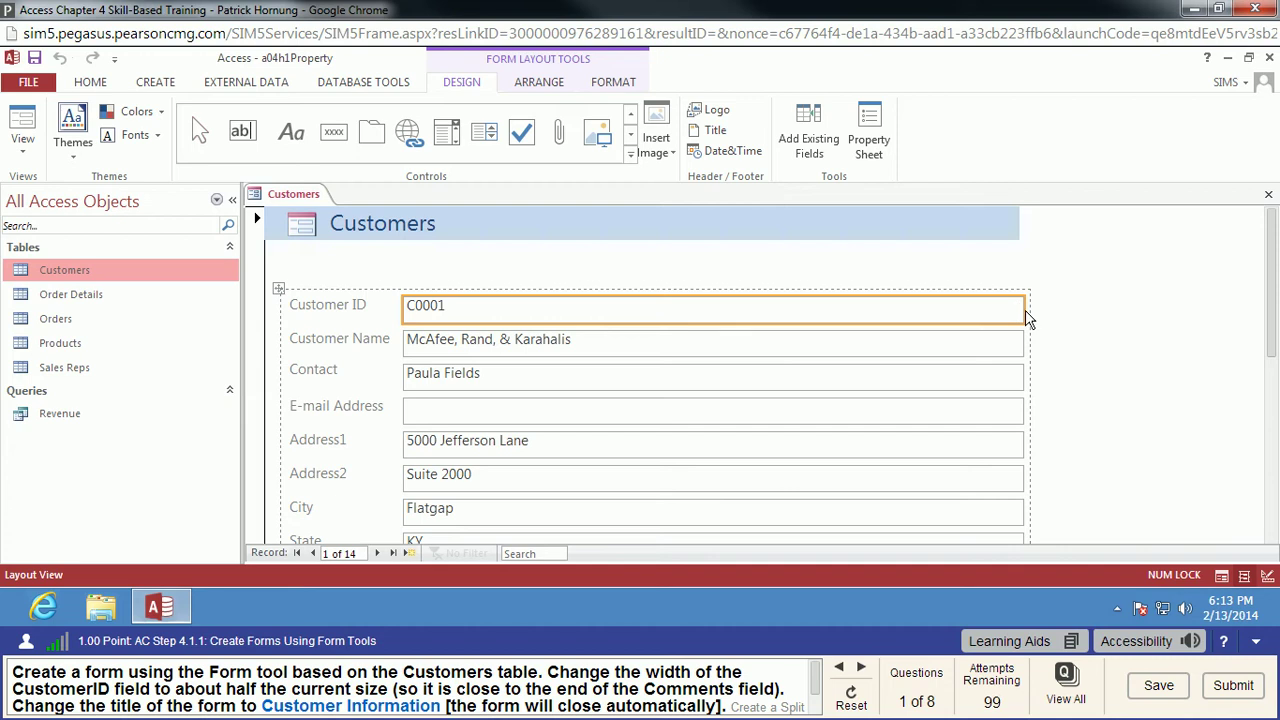
# - Narrow the Customer ID field to about half its width, close to the end of the subform's Comments field
pyautogui.moveTo(1020, 307); pyautogui.dragTo(710, 310)
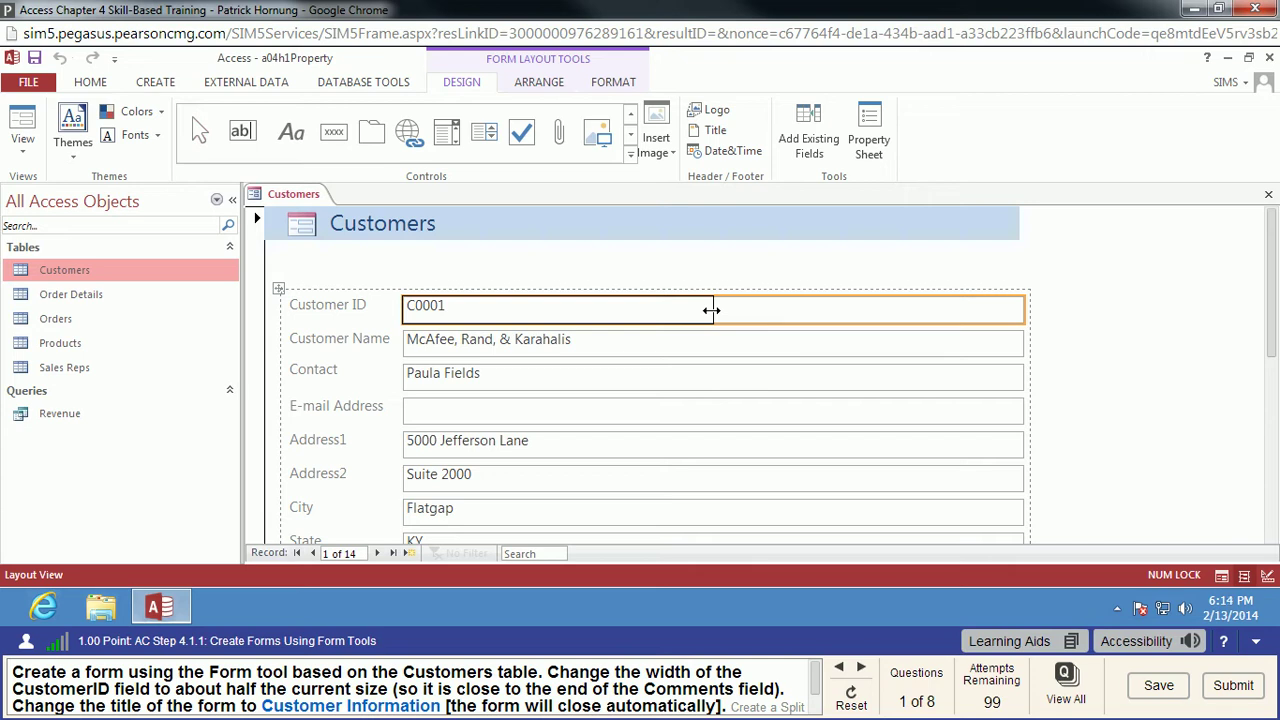
pyautogui.moveTo(711, 310); pyautogui.dragTo(711, 310)
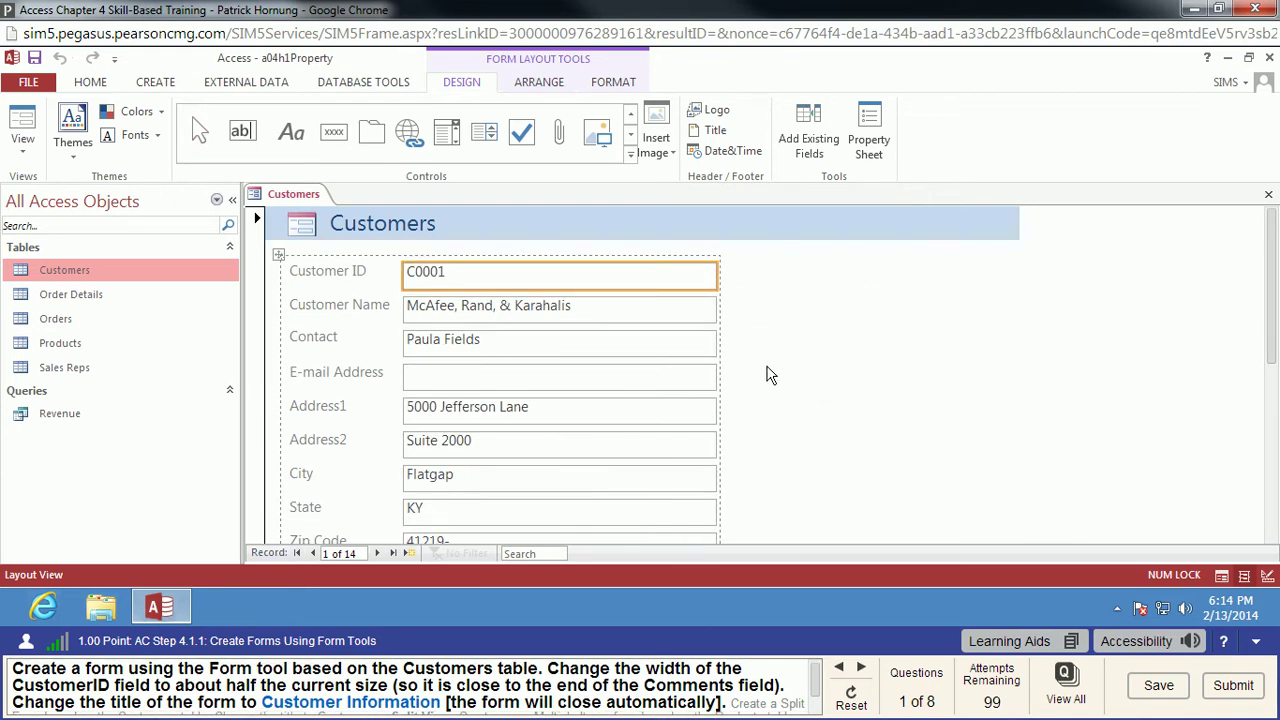
pyautogui.scroll(-5, 763, 372)
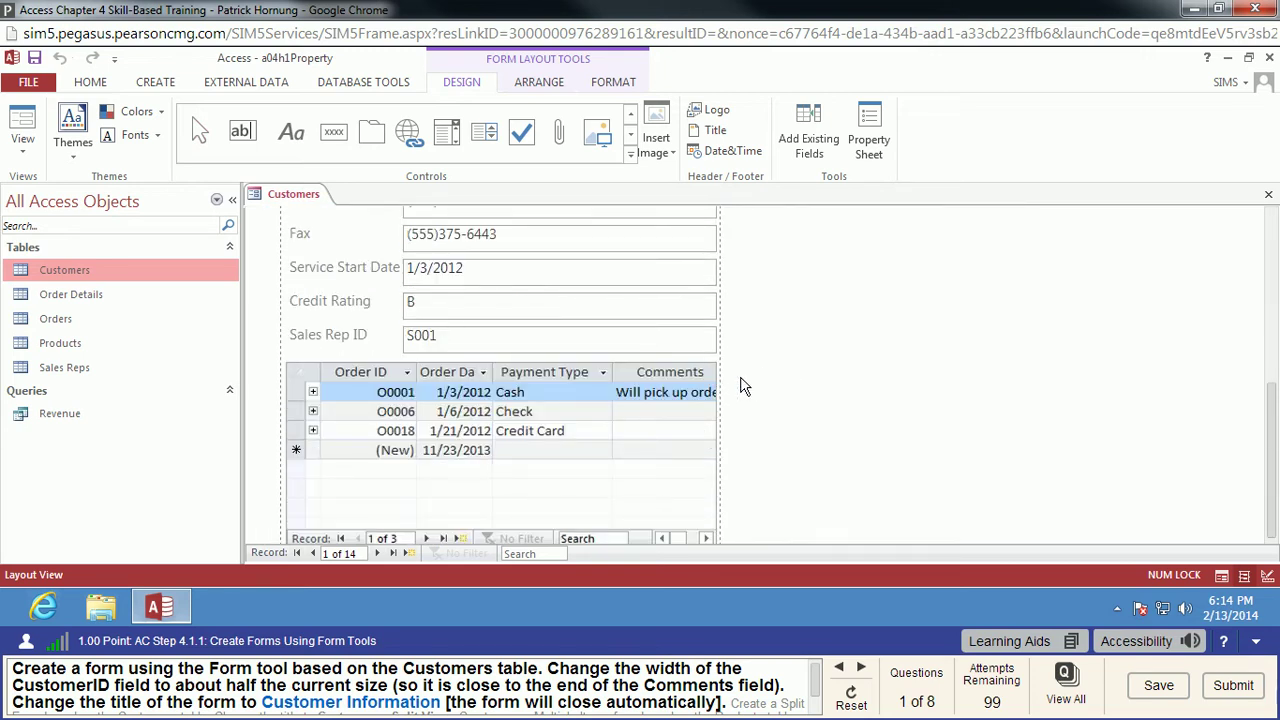
pyautogui.scroll(5, 744, 386)
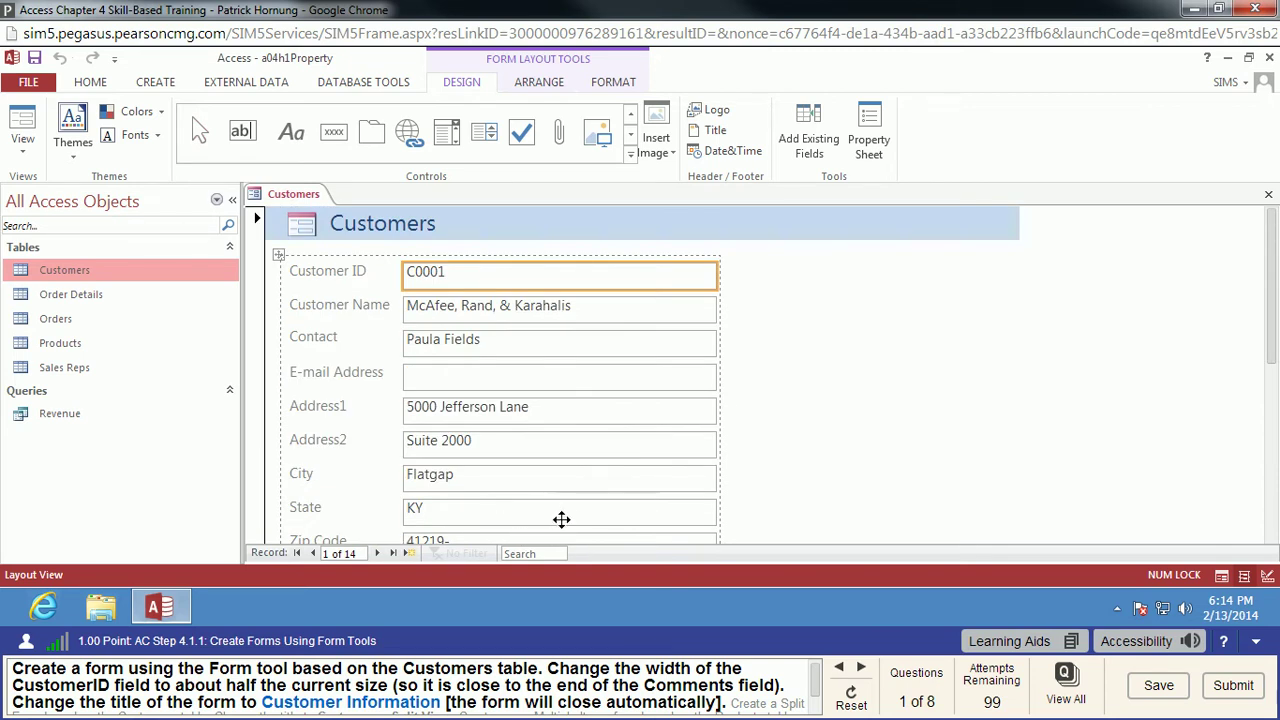
# - Change the title of the Customers form to "Customer Information"
pyautogui.click(435, 225)
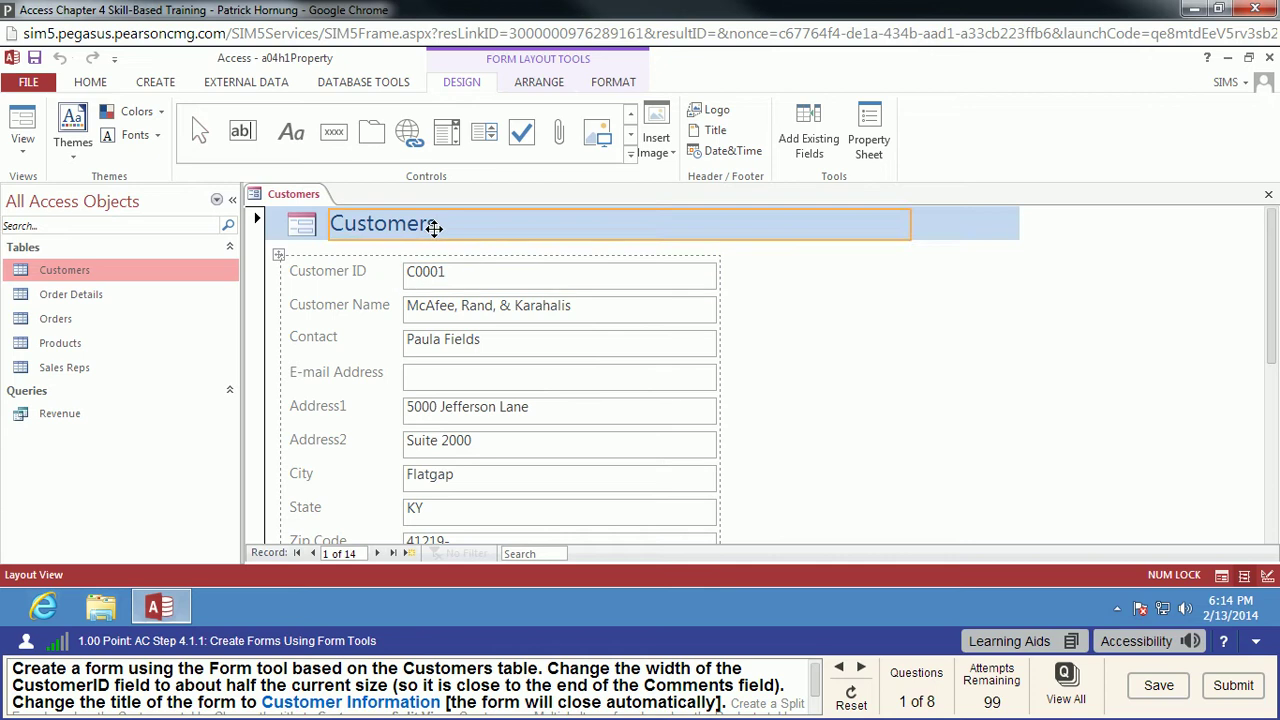
pyautogui.click(439, 224)
pyautogui.press('BackSpace')
pyautogui.write('Information')
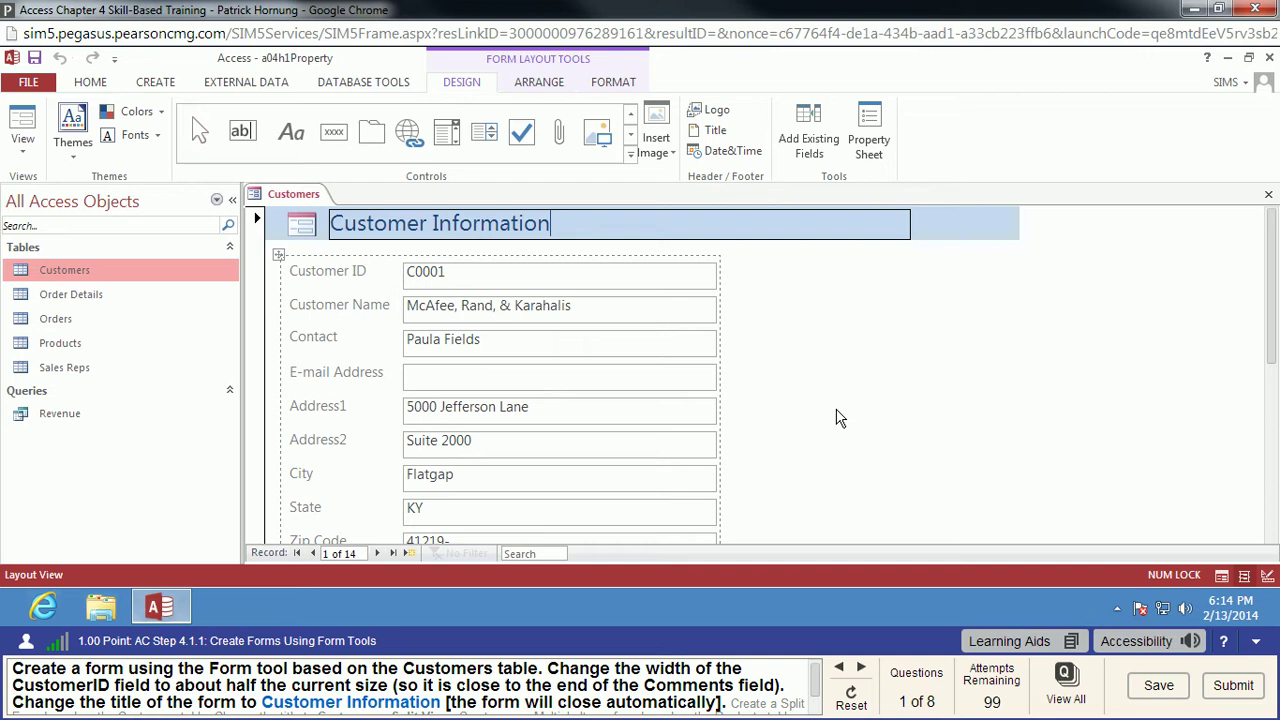
pyautogui.press('Return')
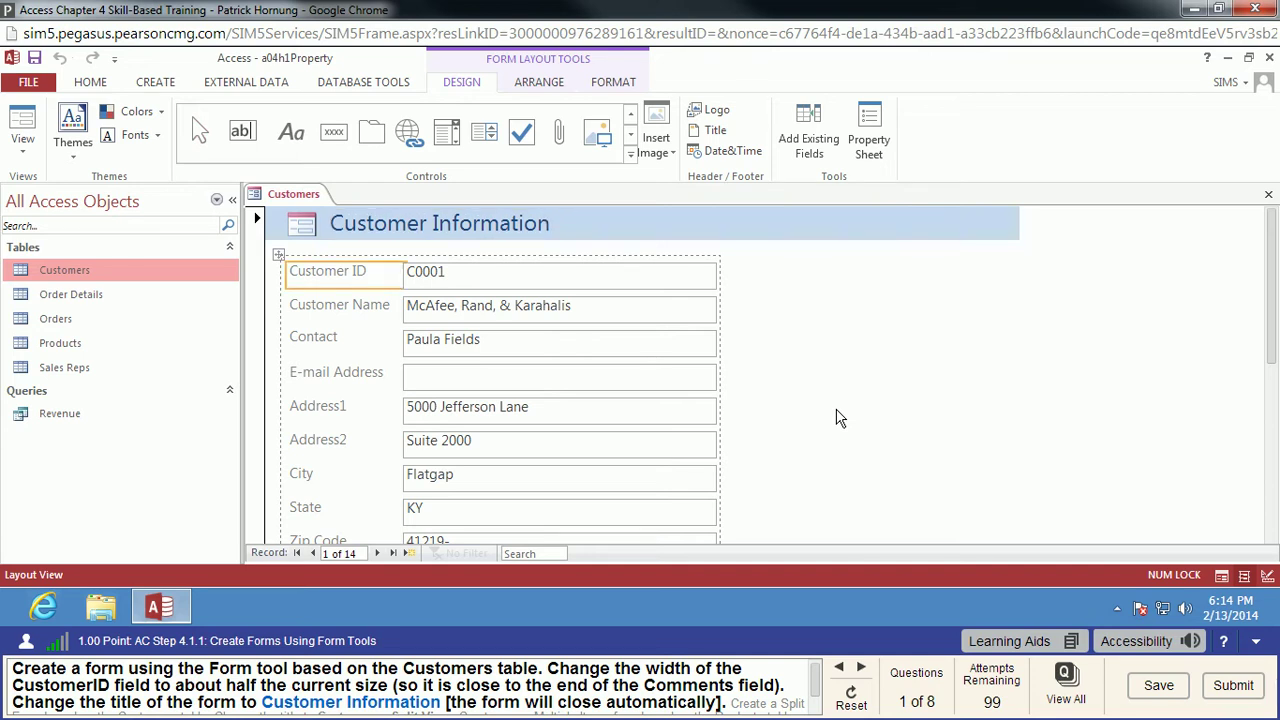
# - Try to re-enter the form title "Customer Information" and reset the question to its starting state
pyautogui.doubleClick(571, 221)
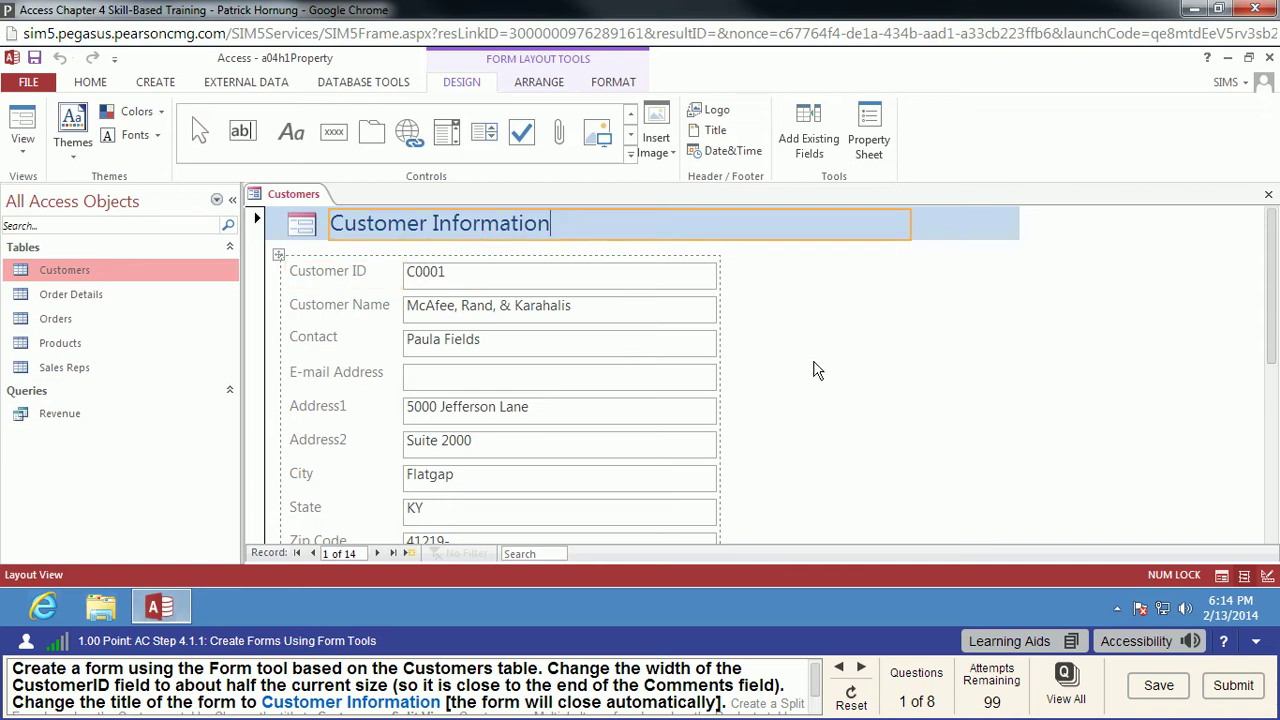
pyautogui.hotkey('ctrl', 'Return')
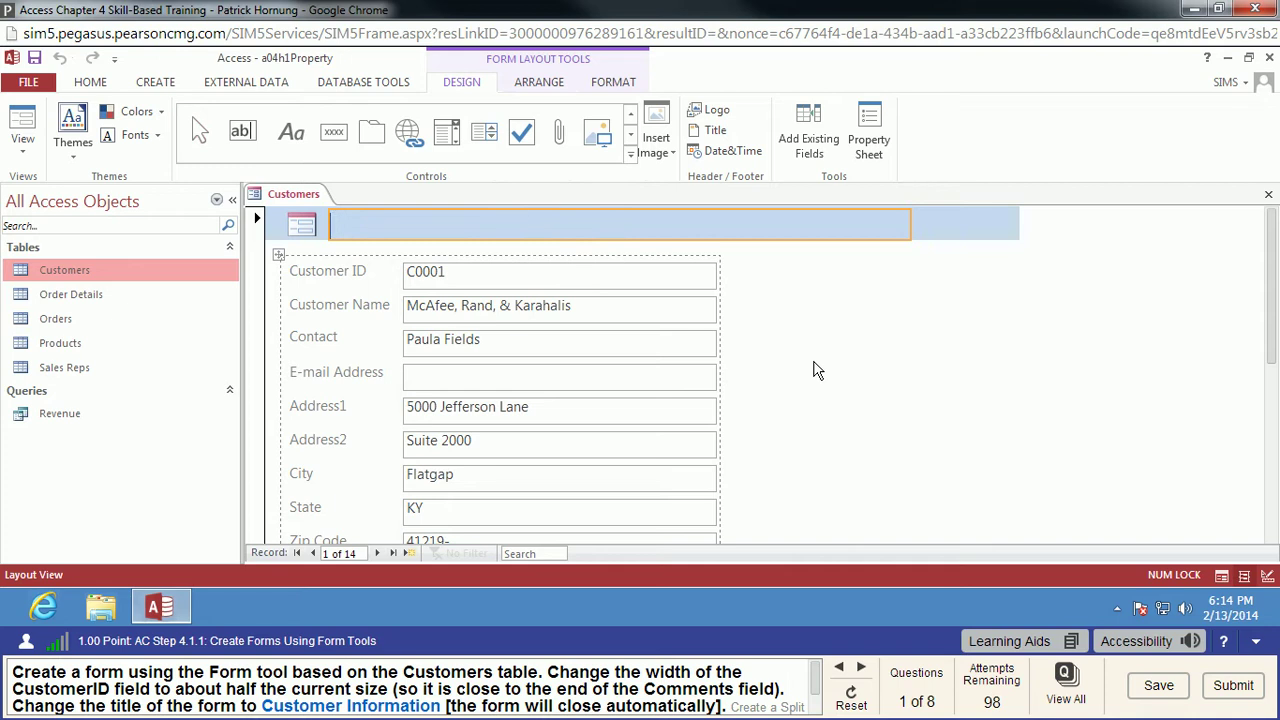
pyautogui.press('Return')
pyautogui.press('Return')
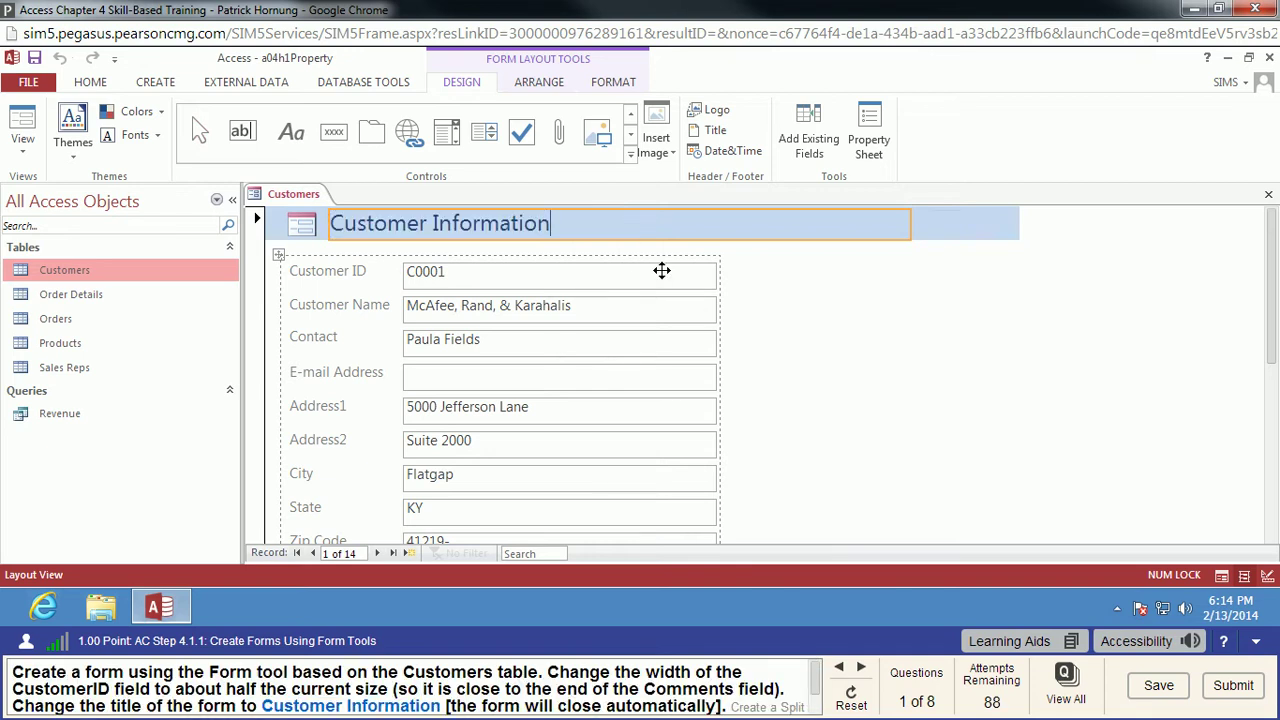
pyautogui.press('Return')
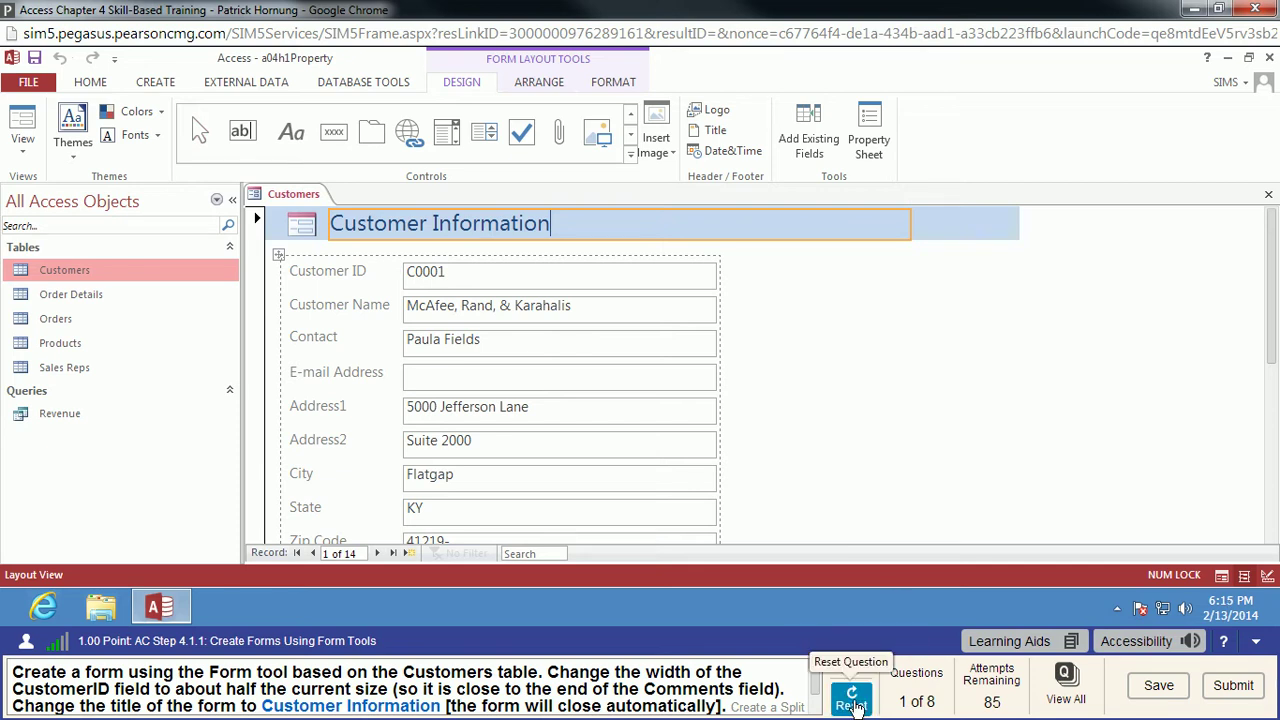
pyautogui.click(852, 704)
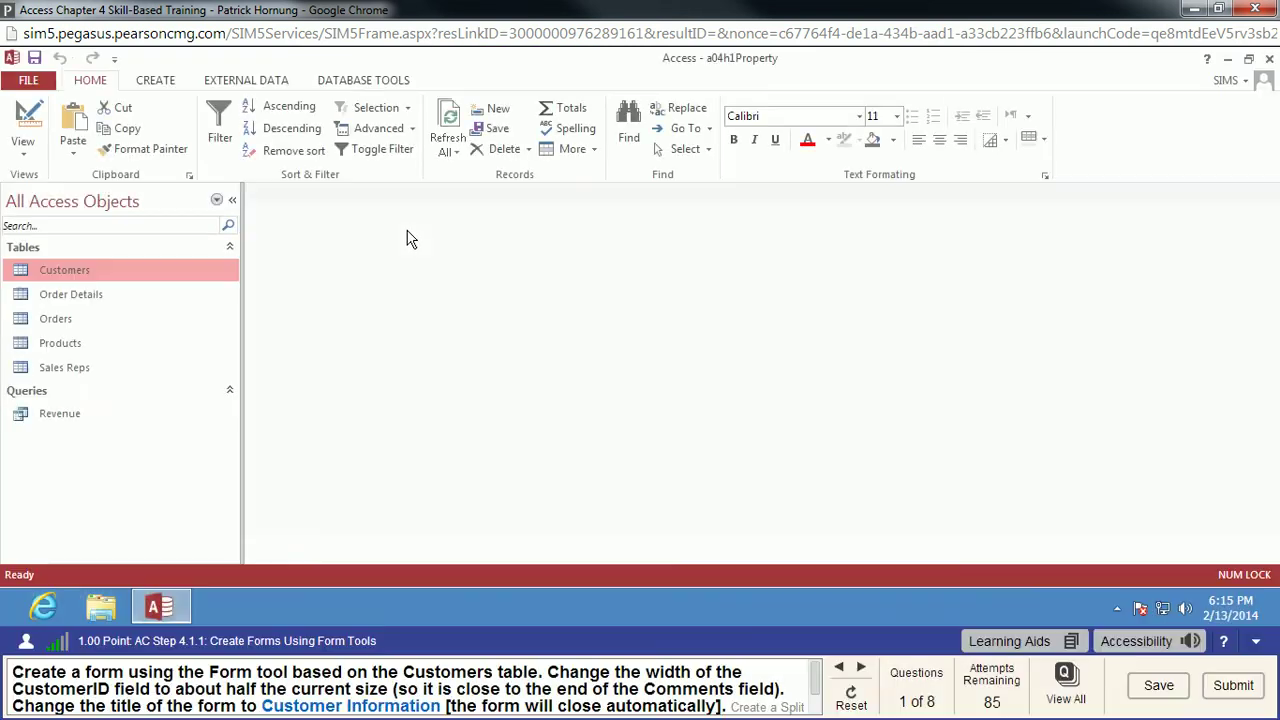
# - Create a form from the Customers table with the Form tool and narrow the Customer ID field to about half its width
pyautogui.click(160, 80)
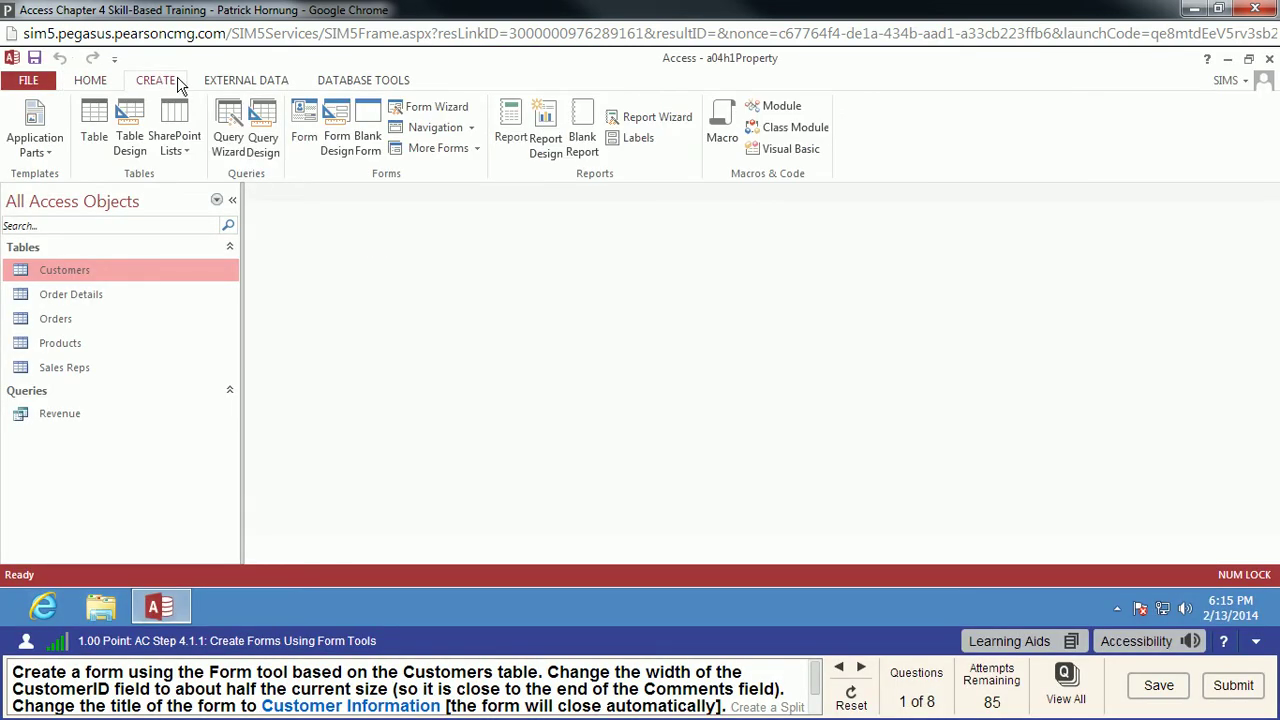
pyautogui.click(305, 140)
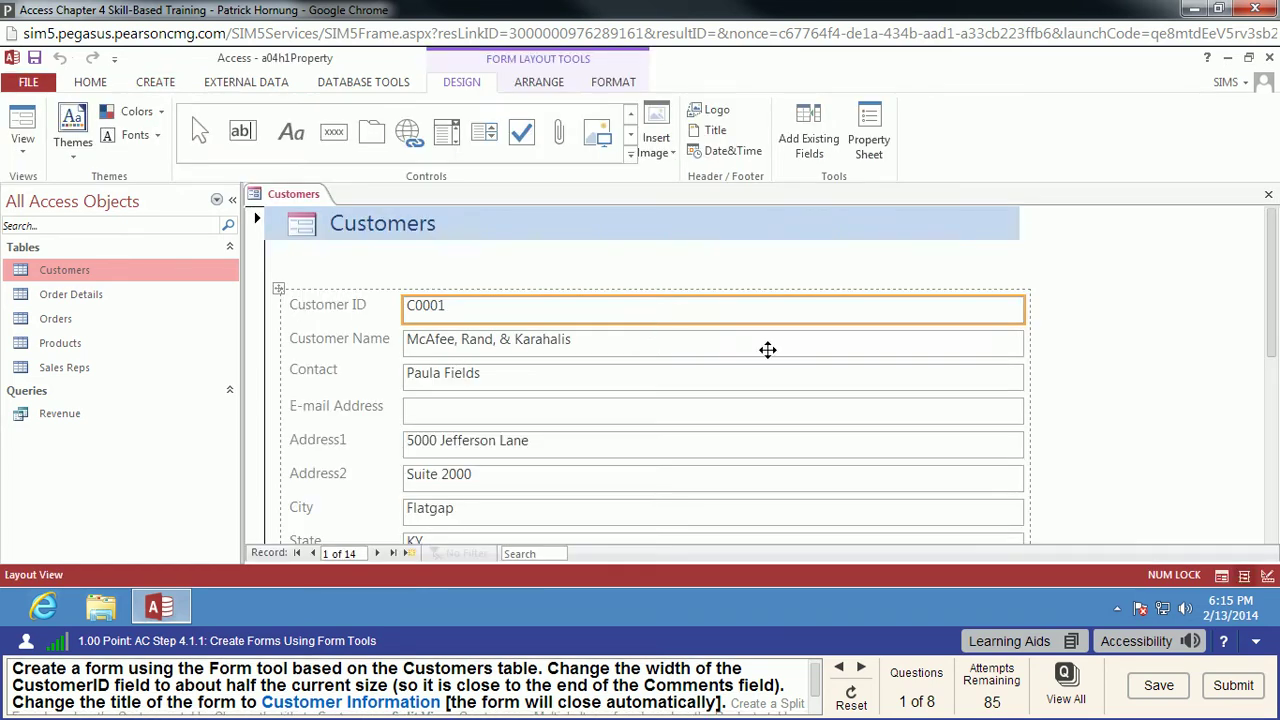
pyautogui.moveTo(1024, 313); pyautogui.dragTo(717, 314)
# - Change the new Customers form's title to "Customer Information"
pyautogui.doubleClick(451, 226)
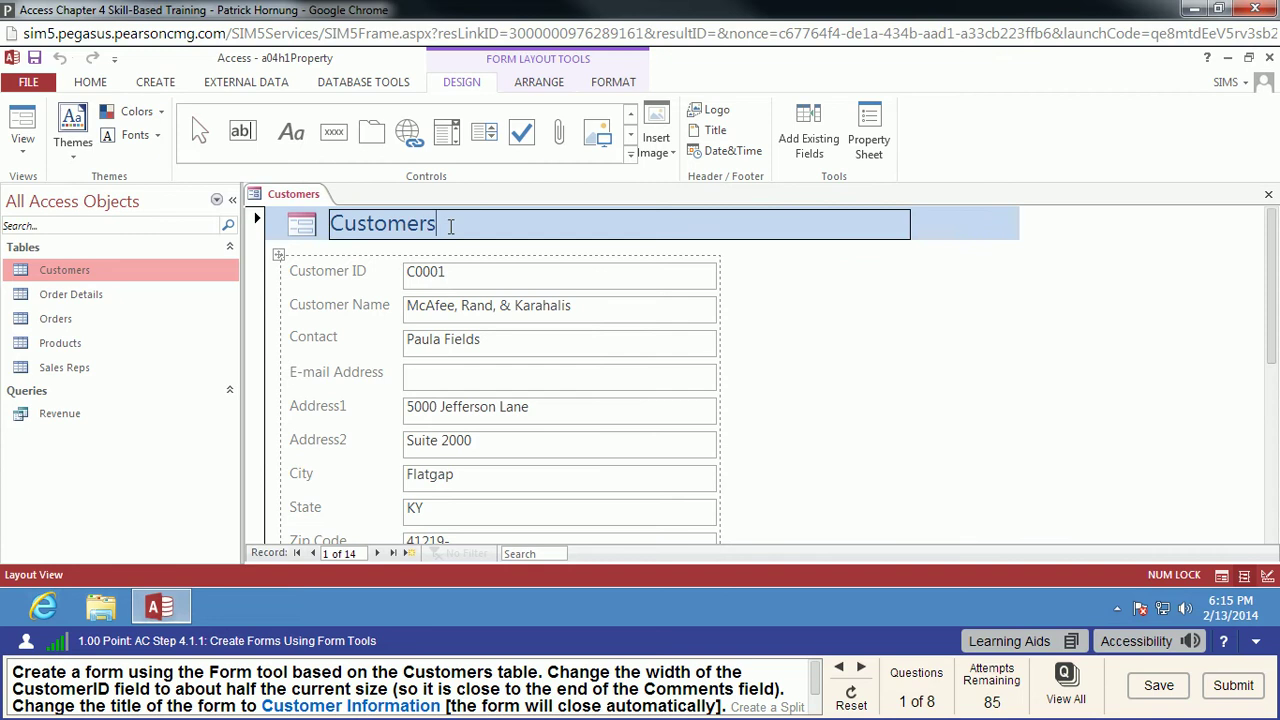
pyautogui.press('BackSpace')
pyautogui.write('Information')
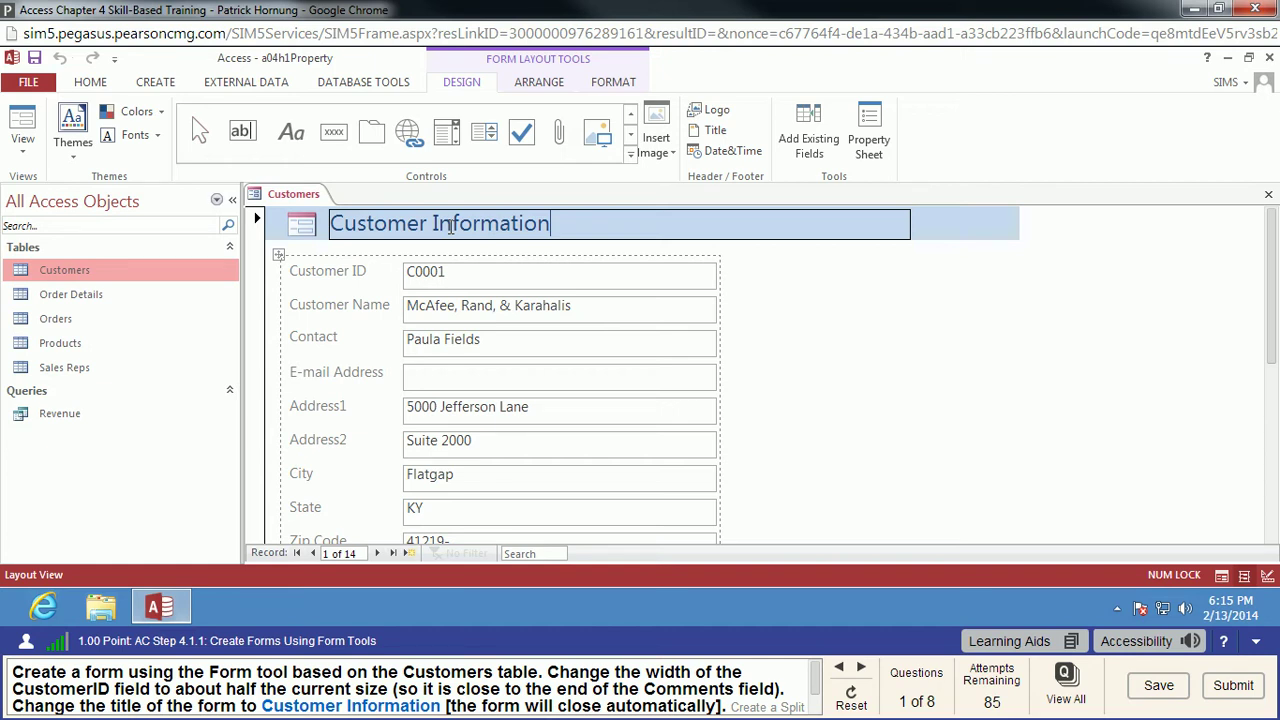
pyautogui.press('Return')
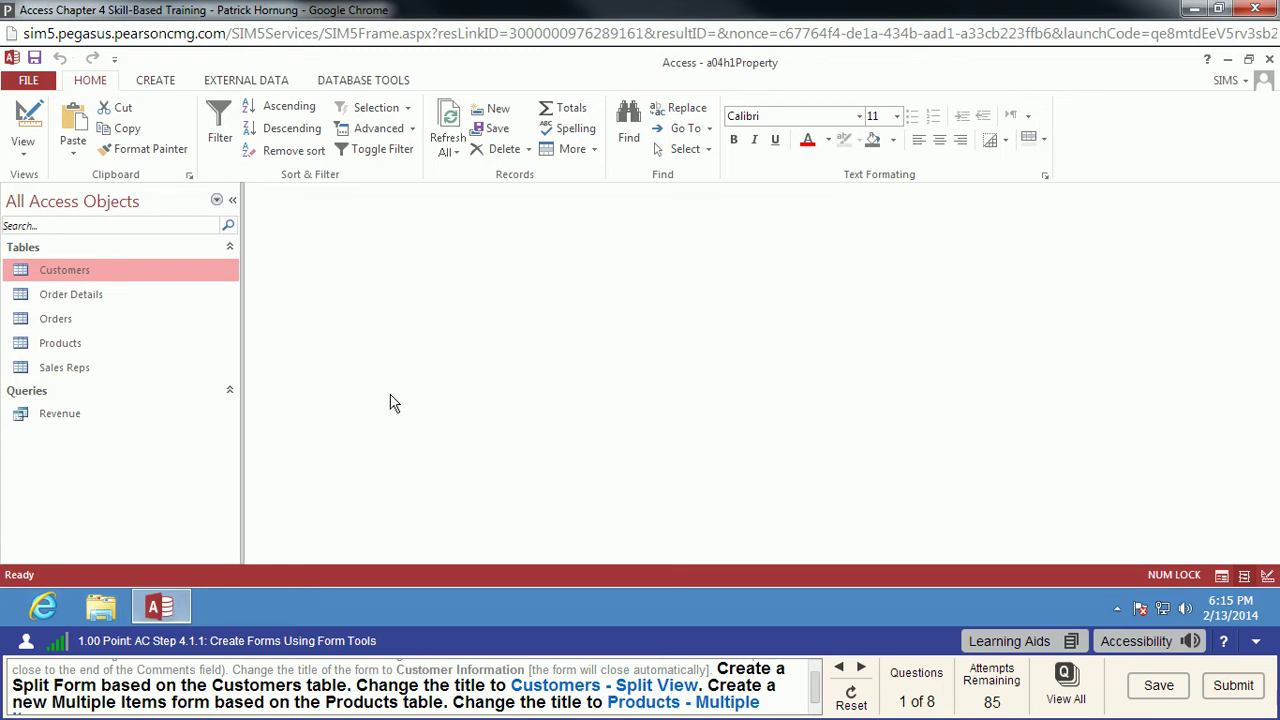
# - Create a Split Form based on the Customers table
pyautogui.moveTo(800, 692)
pyautogui.click(168, 88)
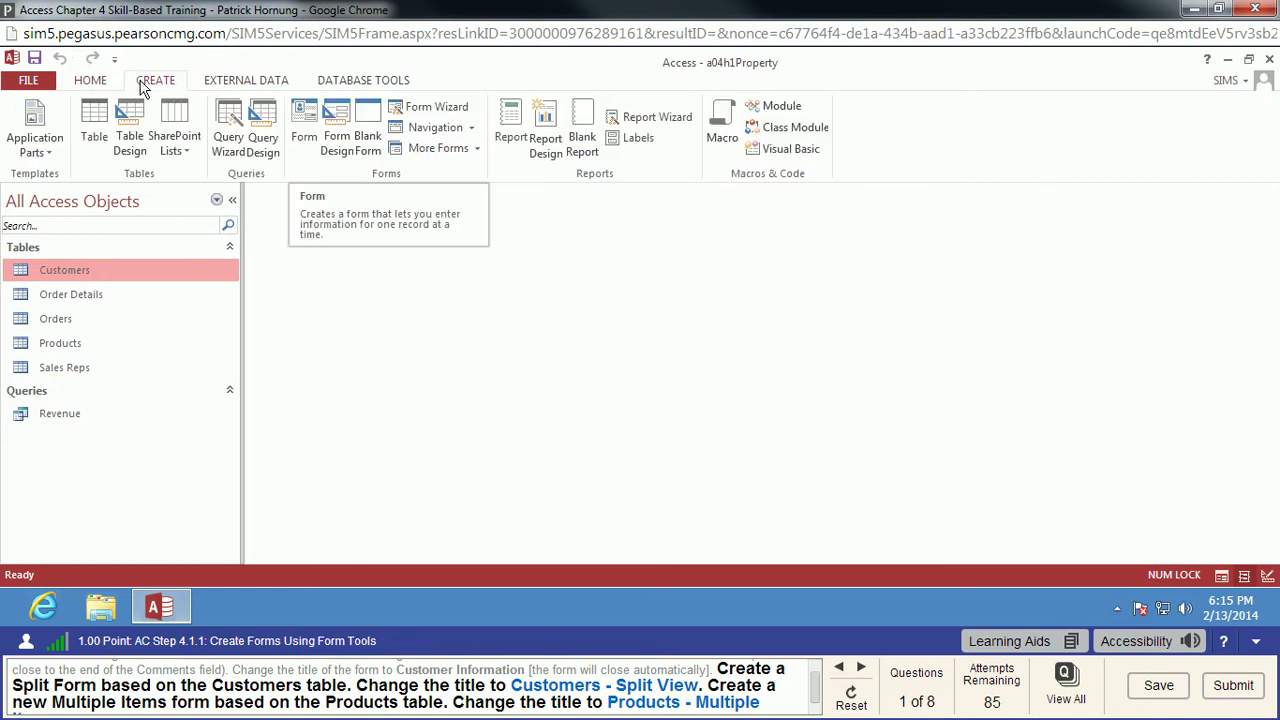
pyautogui.click(450, 150)
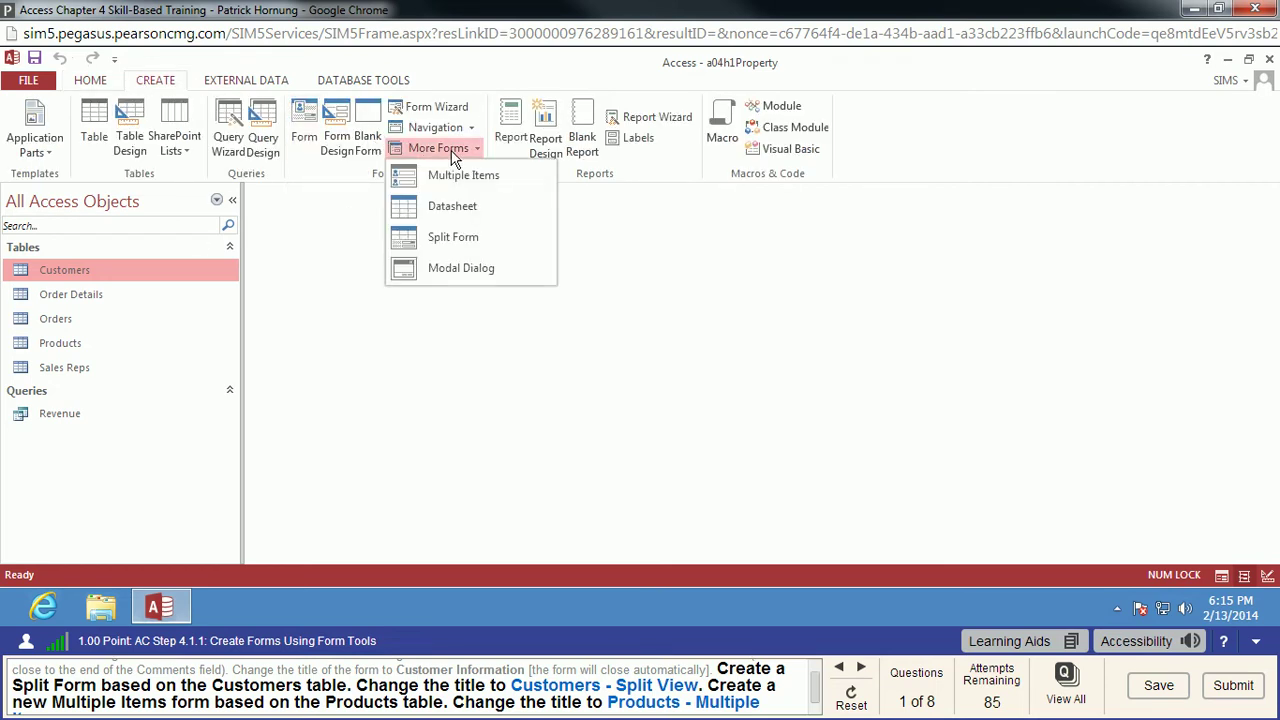
pyautogui.click(476, 247)
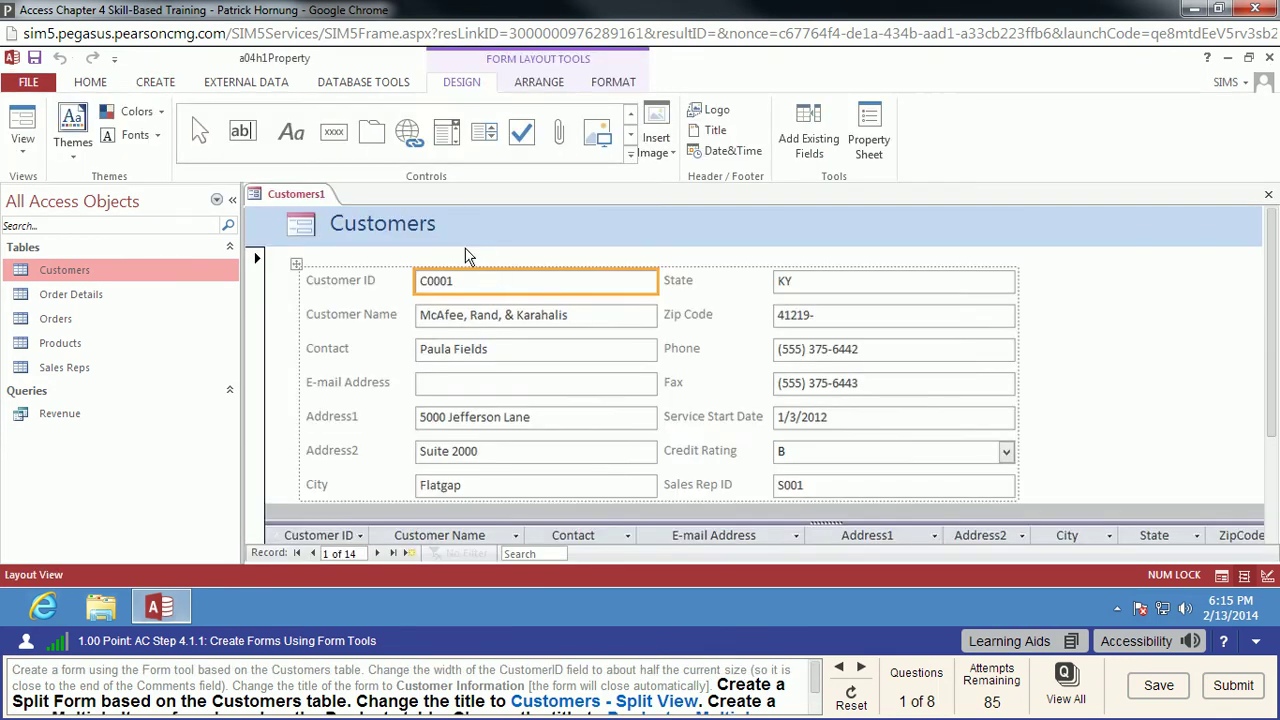
# - Change the split form's title to "Customers - Split View"
pyautogui.click(460, 228)
pyautogui.click(460, 228)
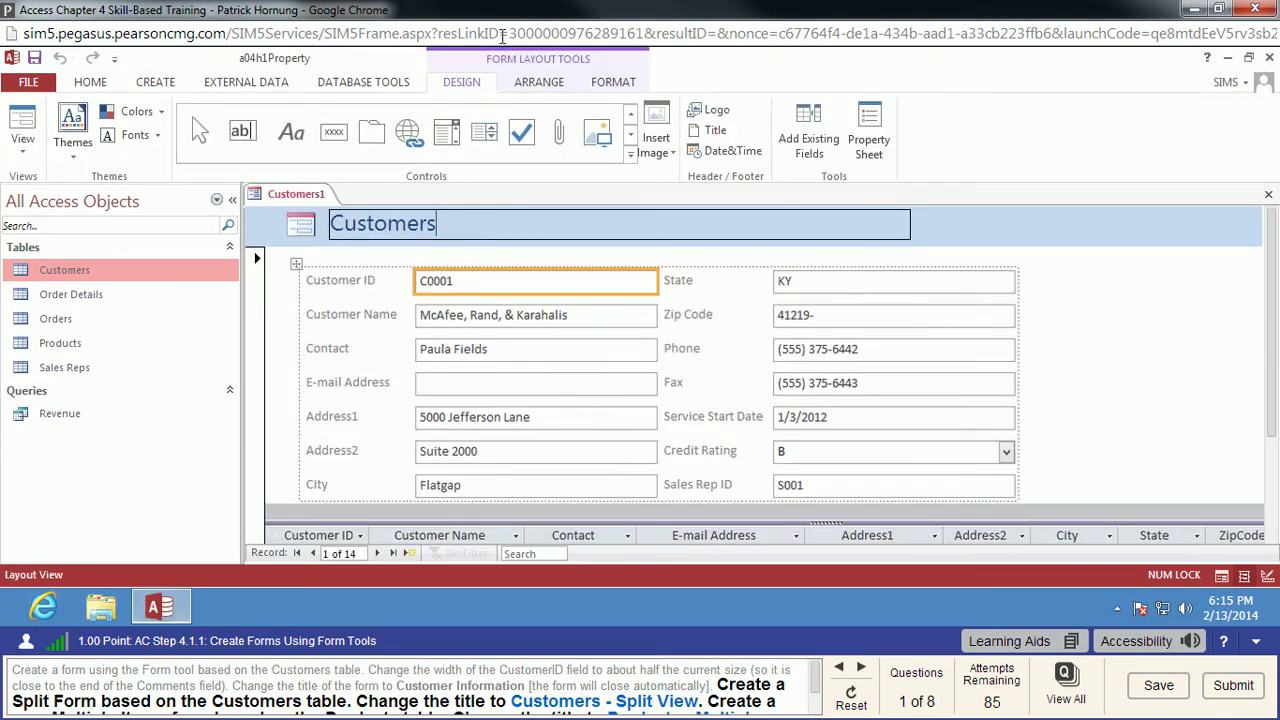
pyautogui.write('- Split View')
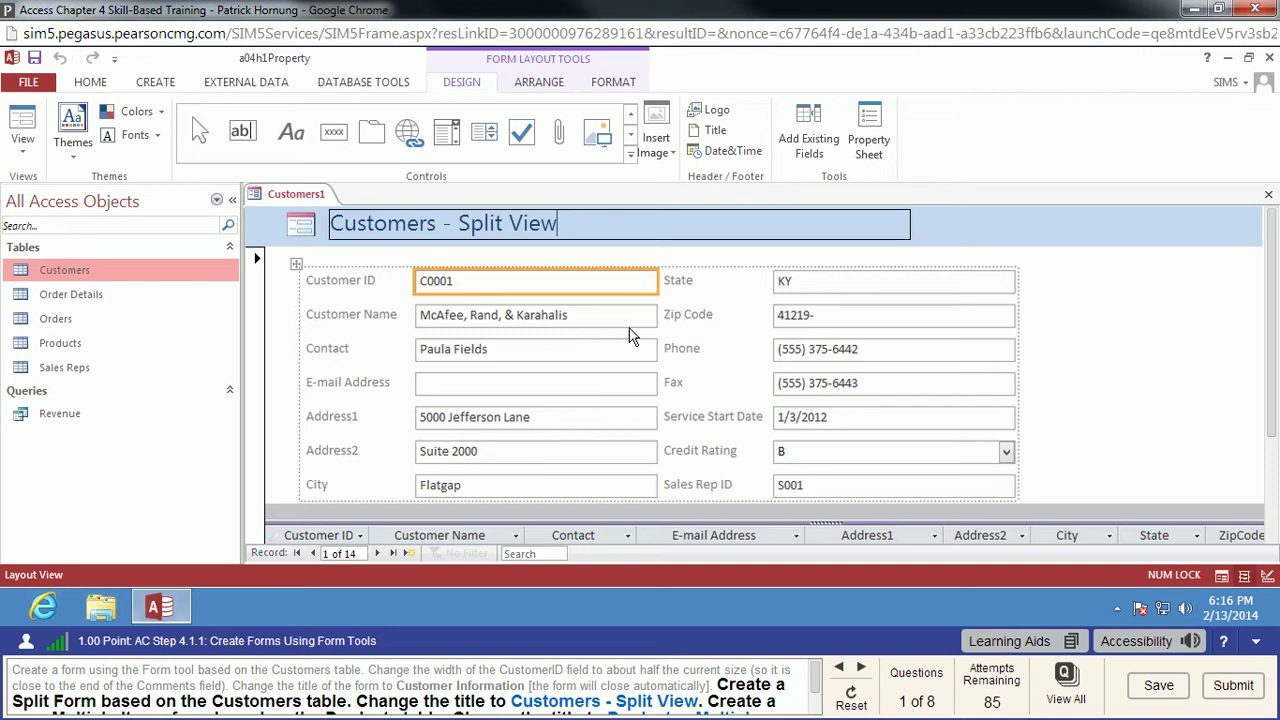
pyautogui.press('Return')
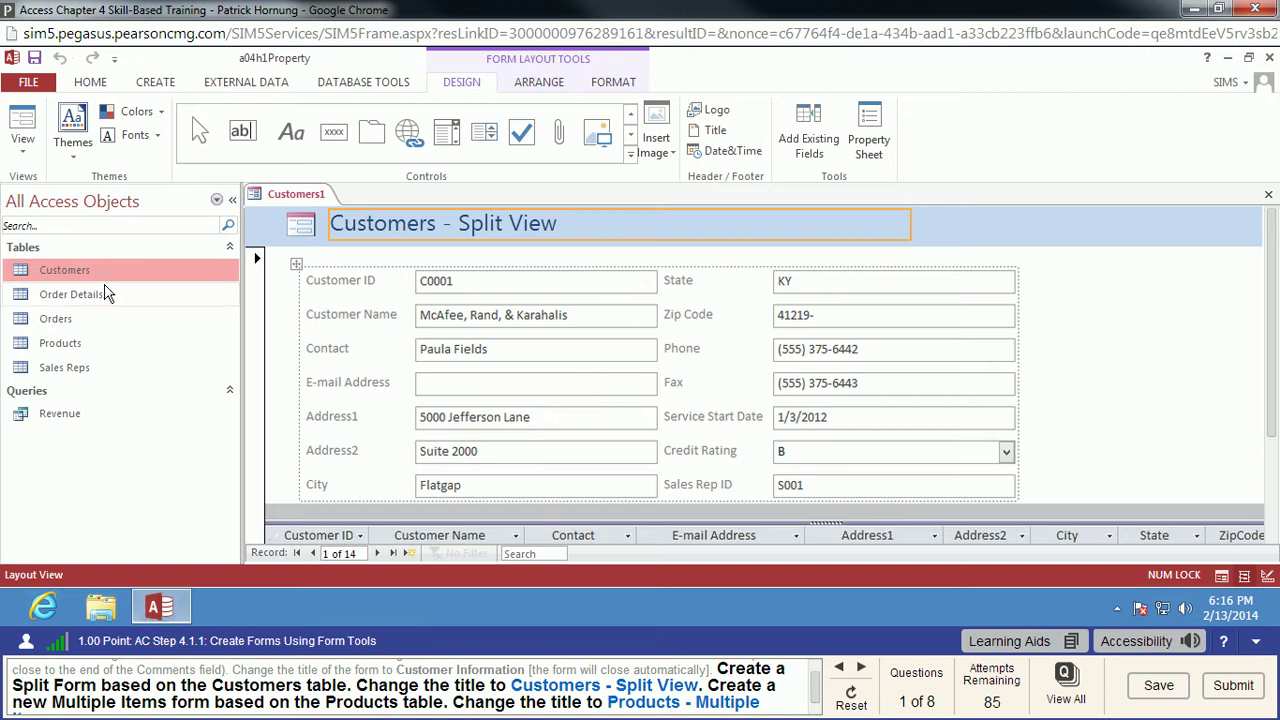
# - Create a Multiple Items form based on the Products table
pyautogui.click(153, 84)
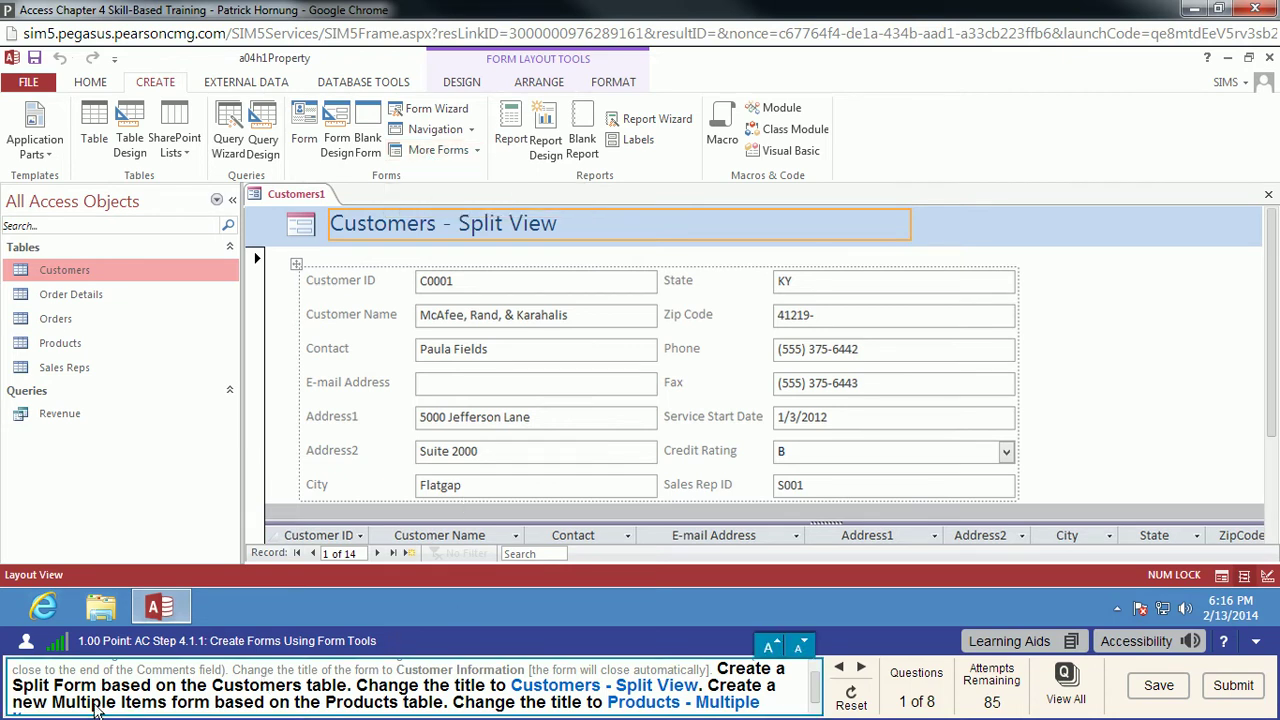
pyautogui.scroll(-1, 815, 700)
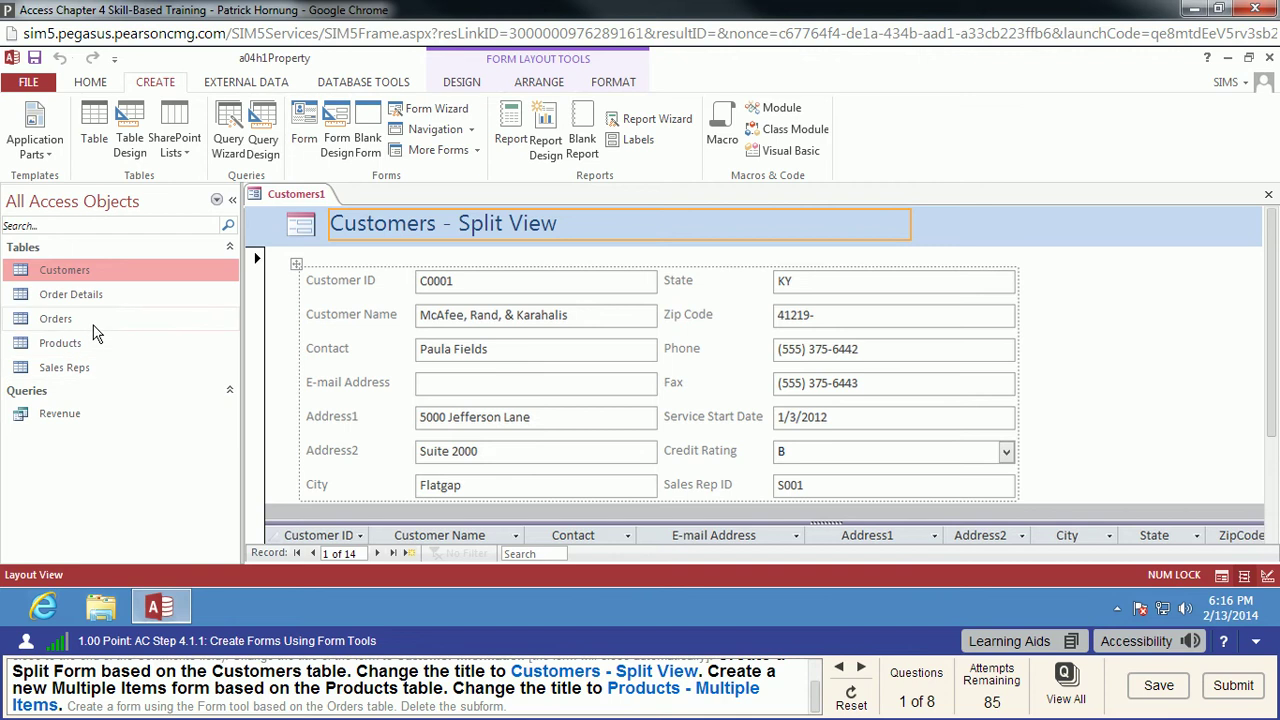
pyautogui.click(68, 343)
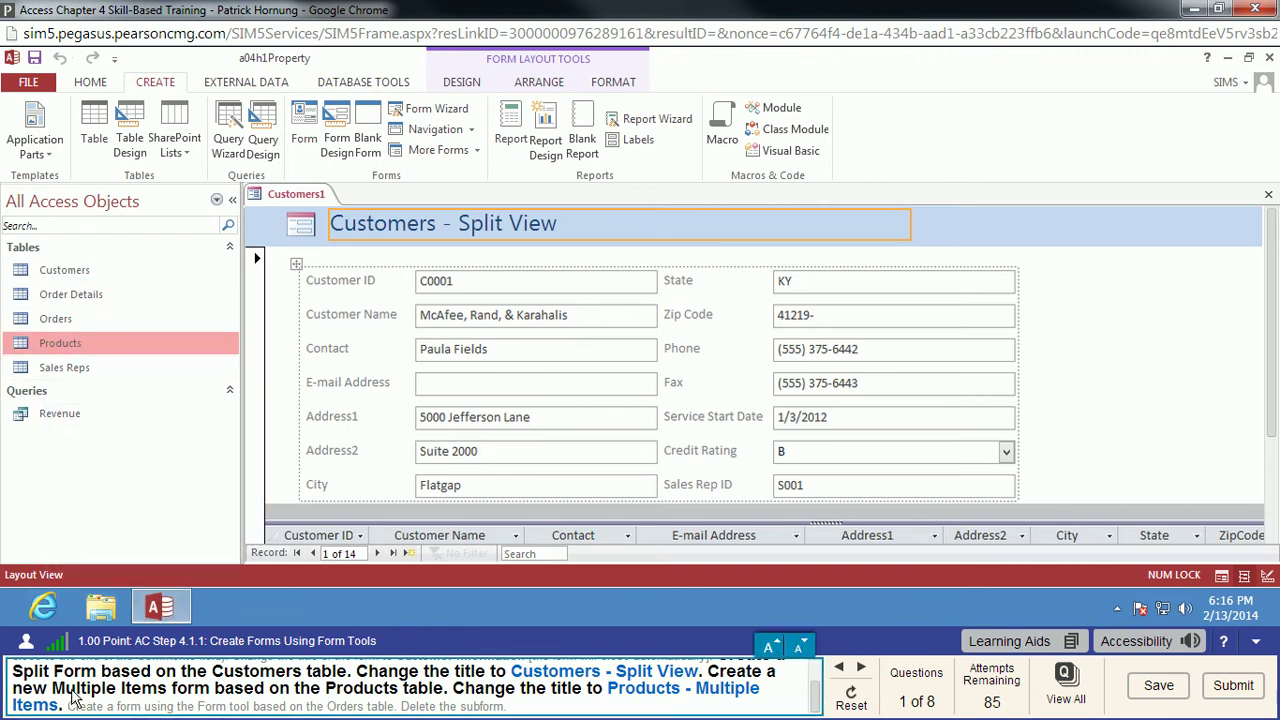
pyautogui.click(470, 152)
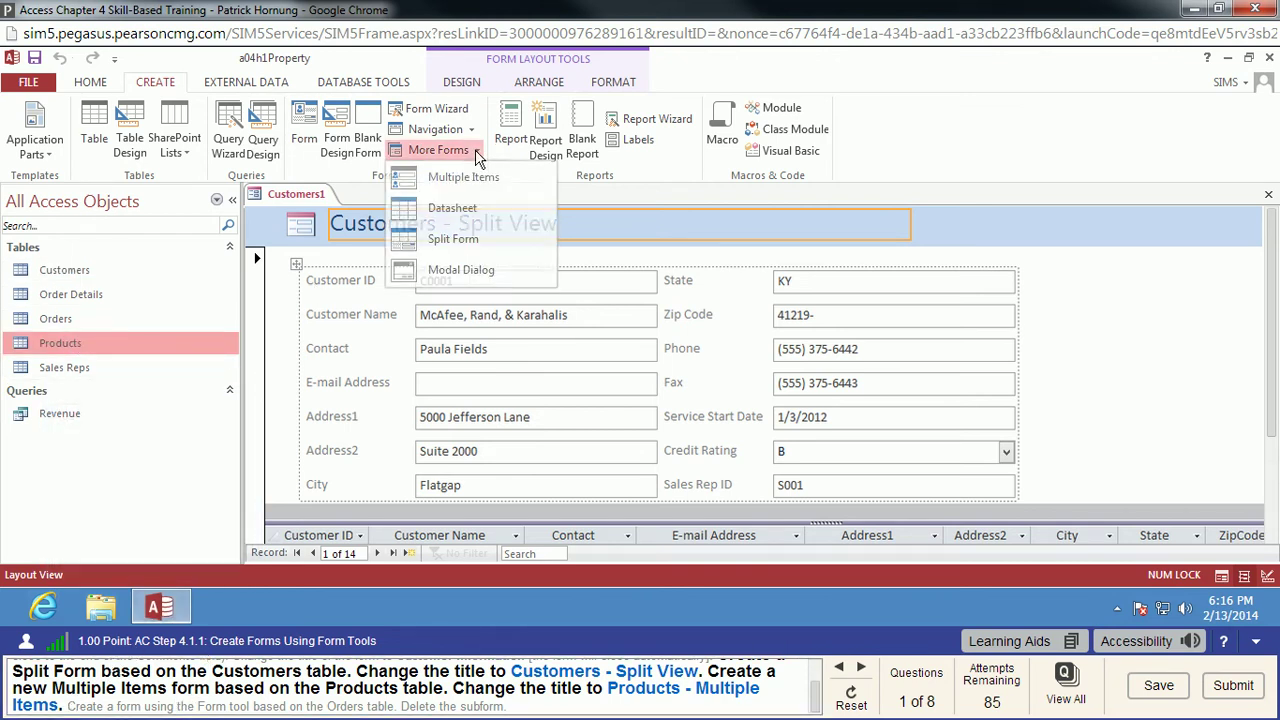
pyautogui.click(471, 172)
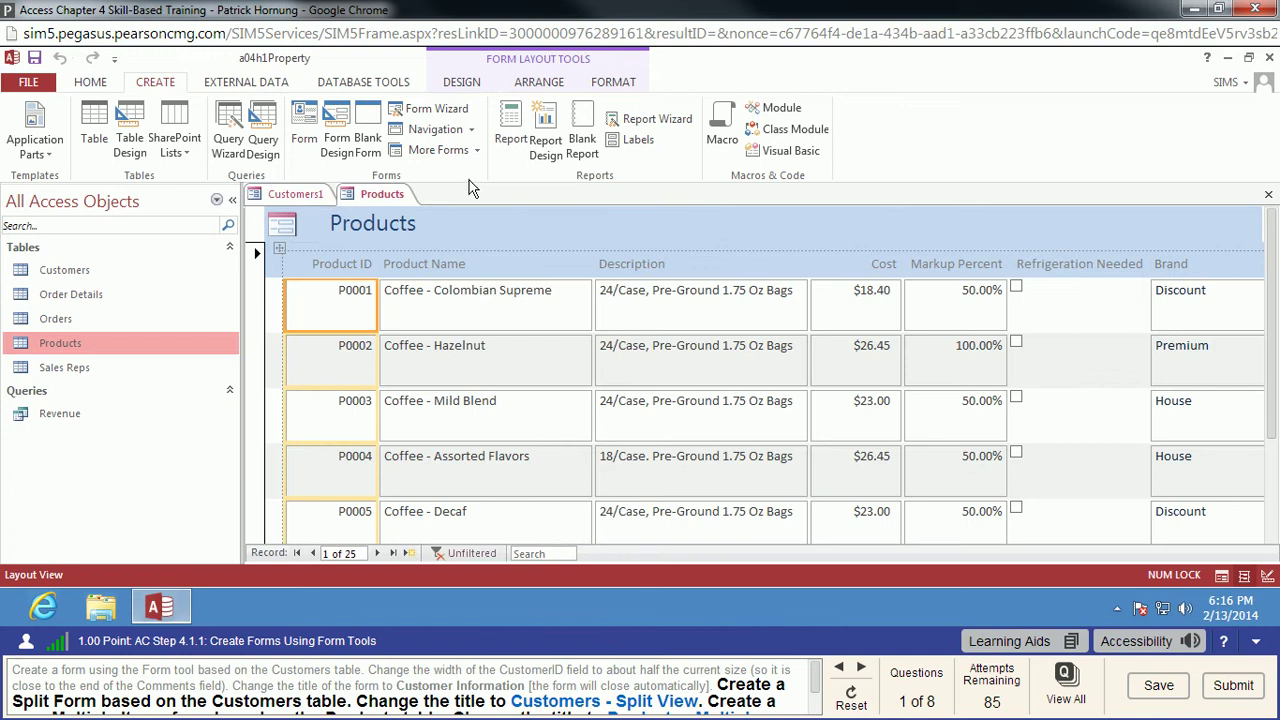
# - Change the title of the Products form to "Products - Multiple Items"
pyautogui.scroll(-2, 815, 685)
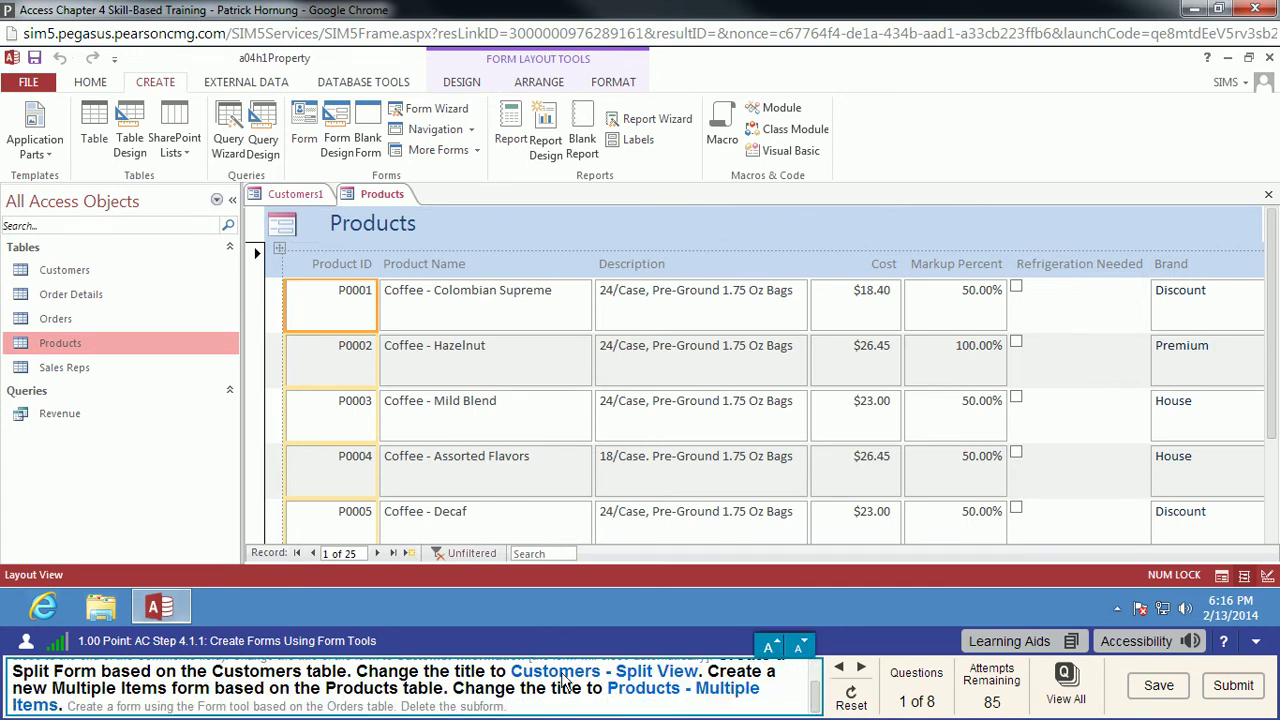
pyautogui.click(486, 223)
pyautogui.click(460, 224)
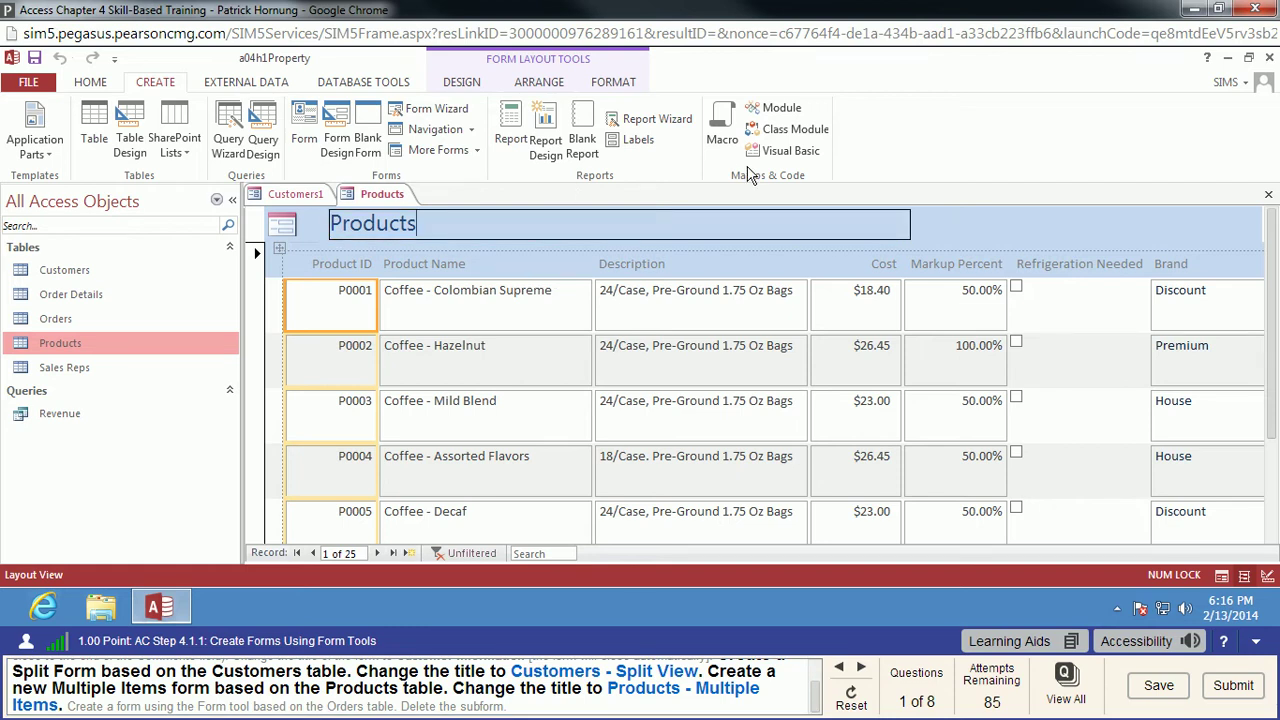
pyautogui.write('-')
pyautogui.scroll(-3, 700, 415)
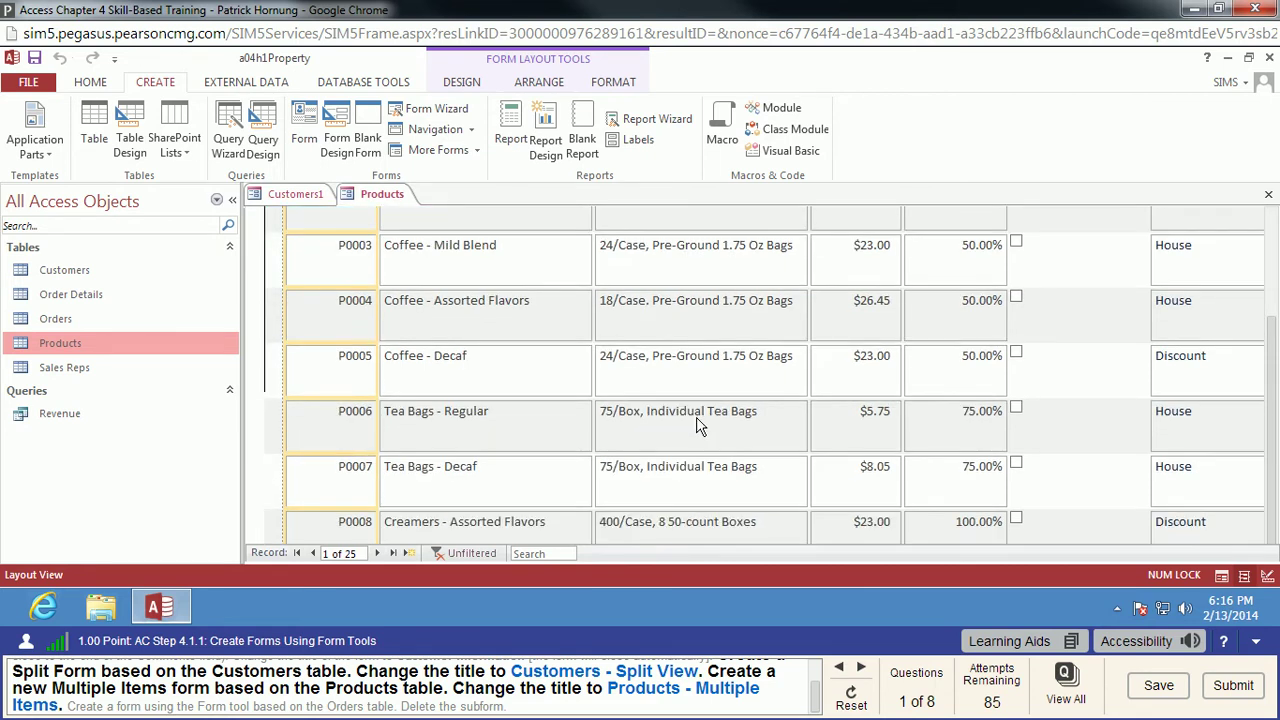
pyautogui.scroll(3, 700, 415)
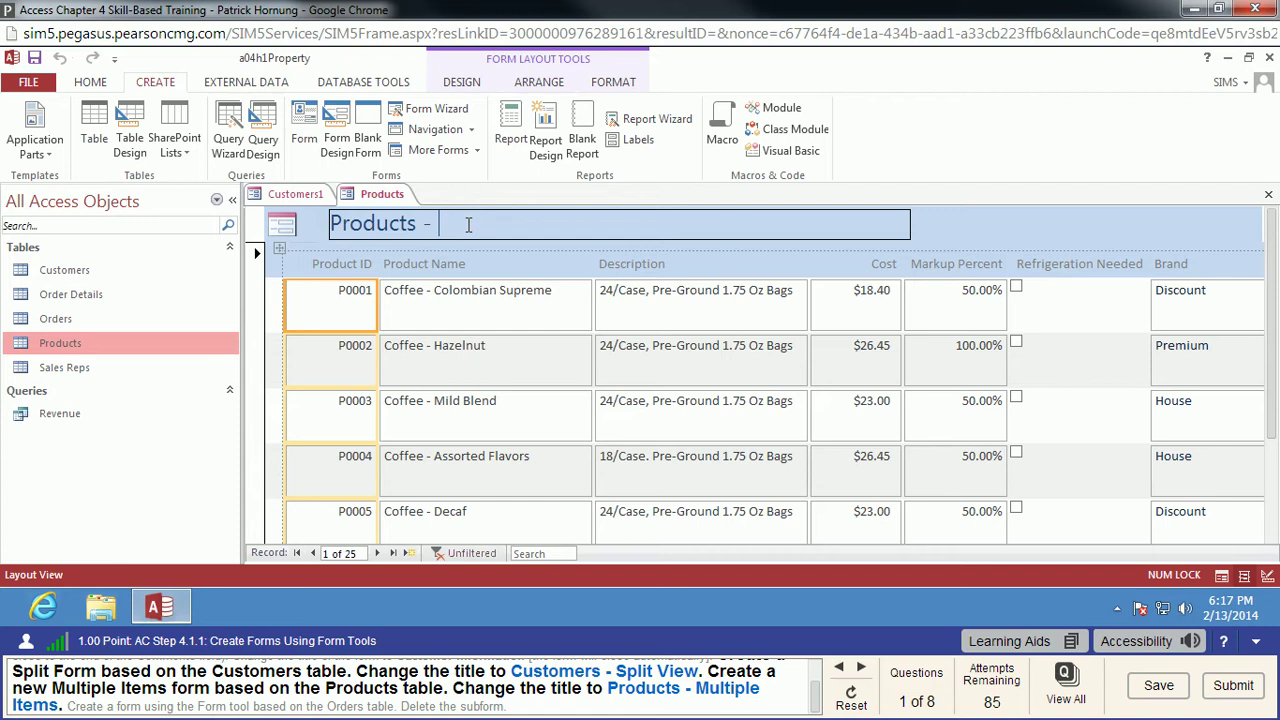
pyautogui.write('Multiple Items')
pyautogui.press('Return')
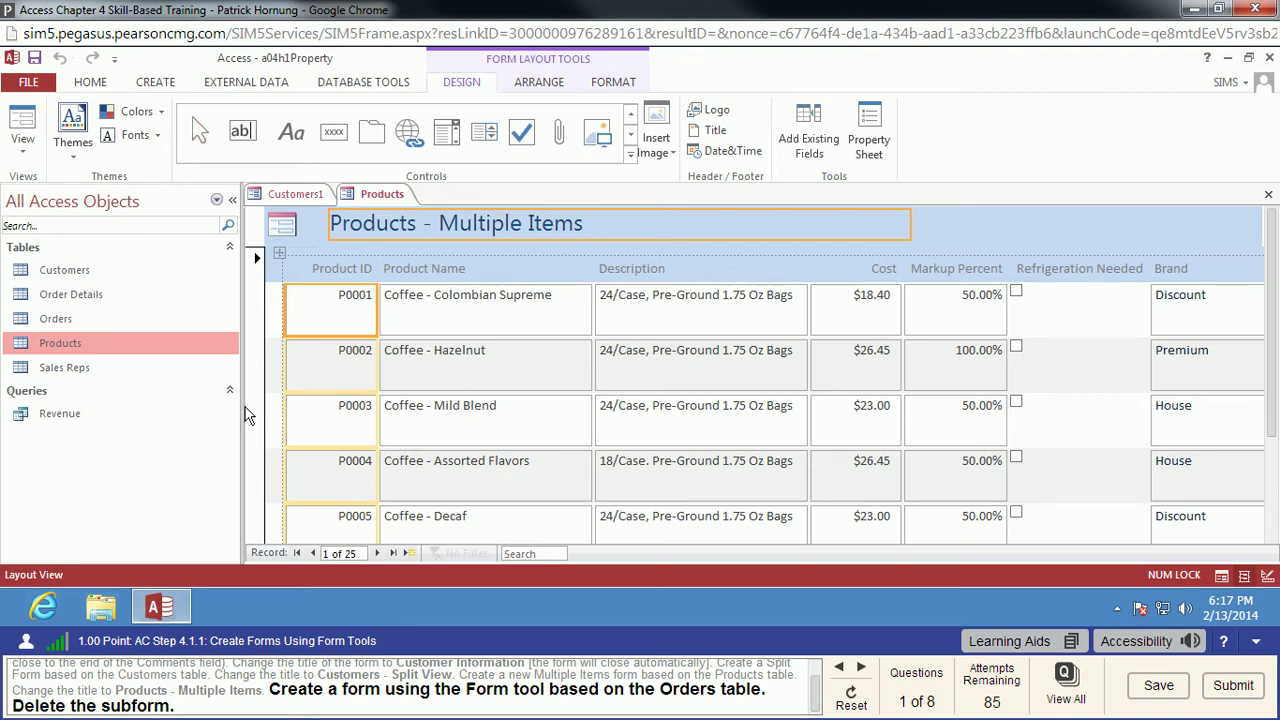
# - Create a form based on the Orders table using the Form tool
pyautogui.click(64, 322)
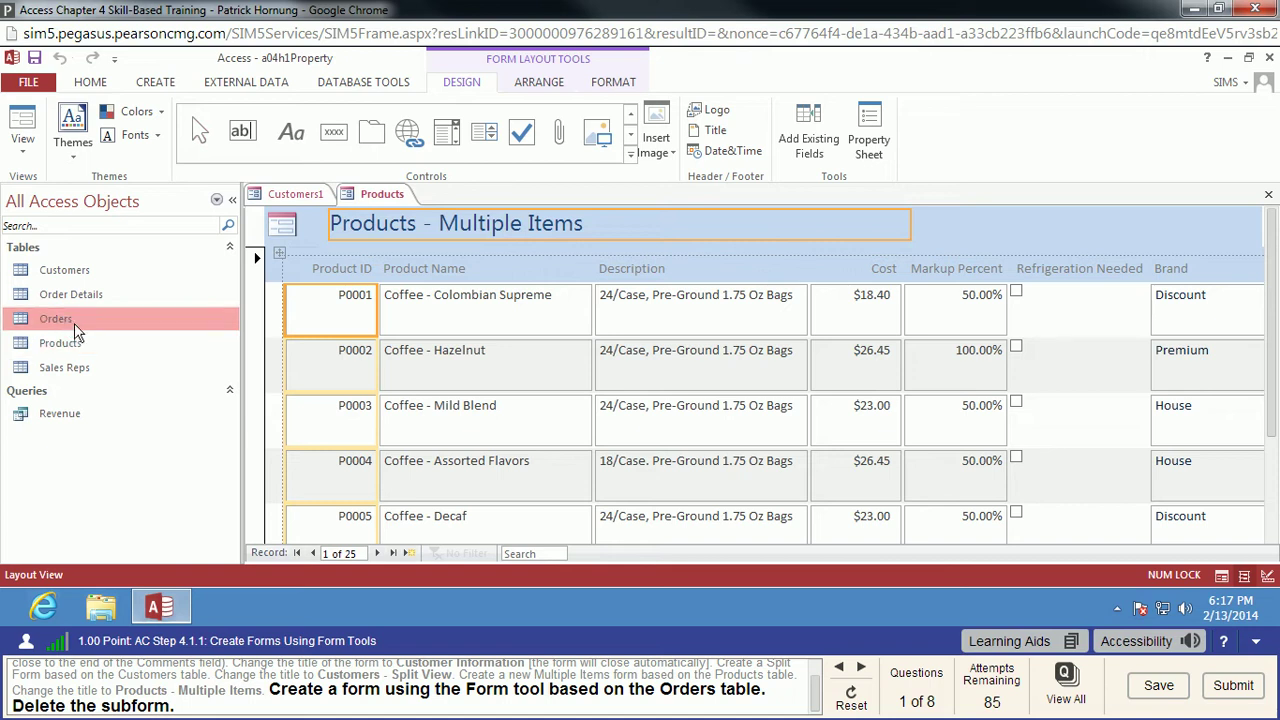
pyautogui.click(170, 84)
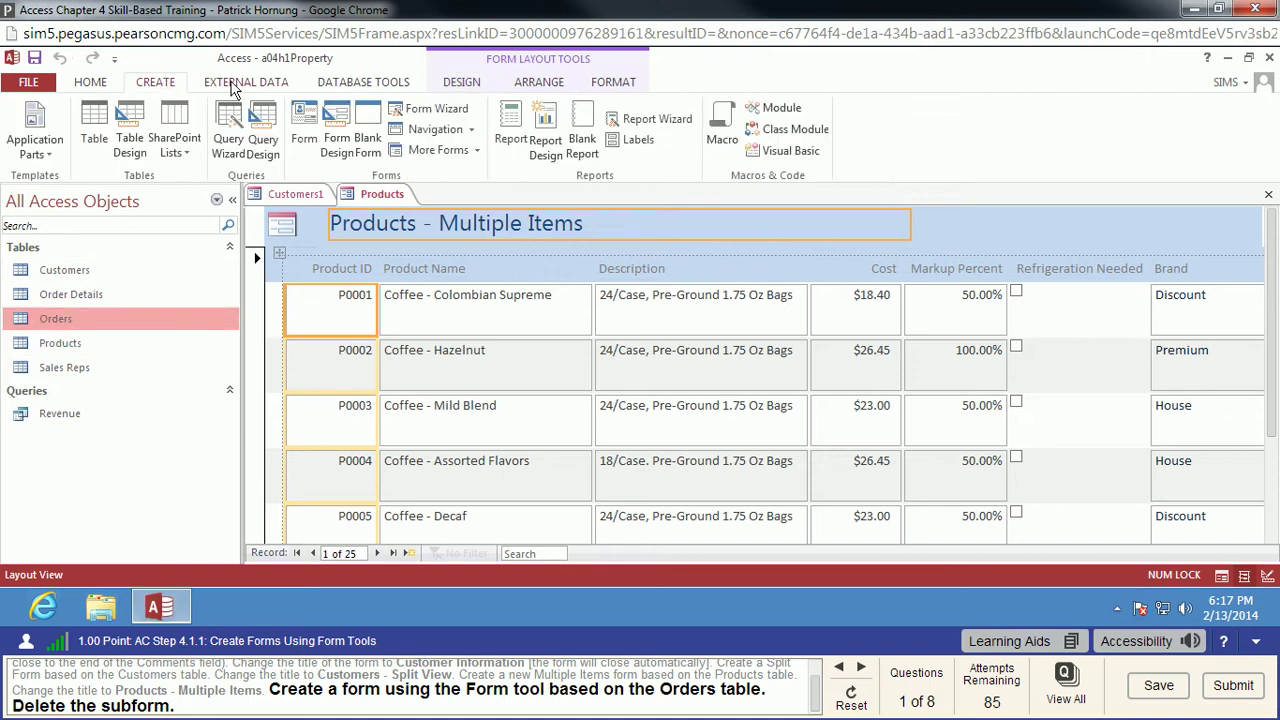
pyautogui.click(305, 135)
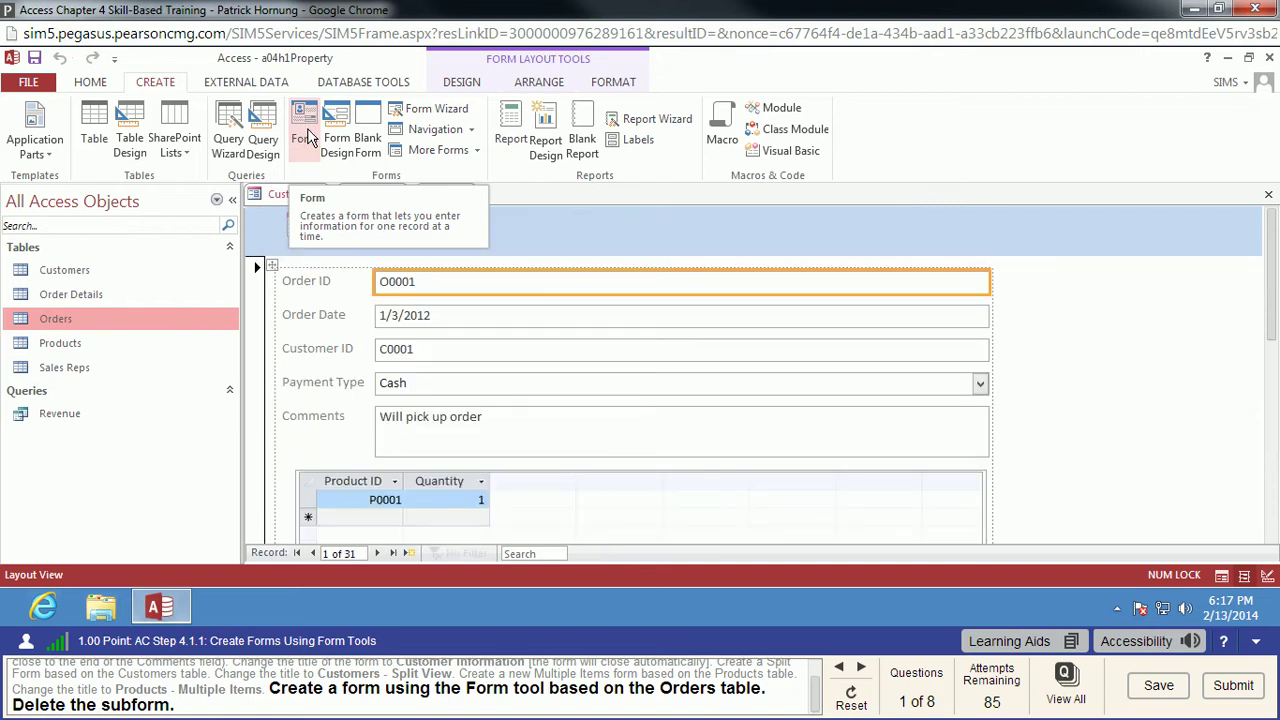
# - Delete the subform showing Product ID and Quantity from the Orders form
pyautogui.scroll(-3, 1076, 404)
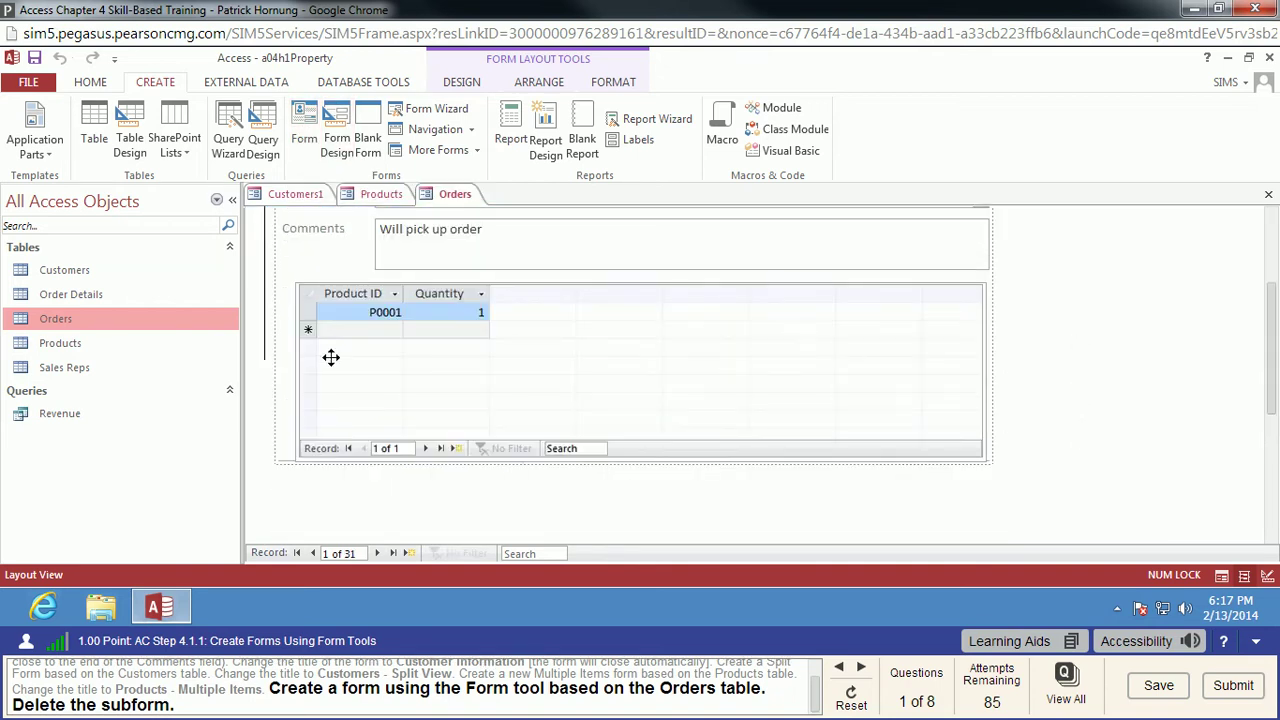
pyautogui.click(307, 287)
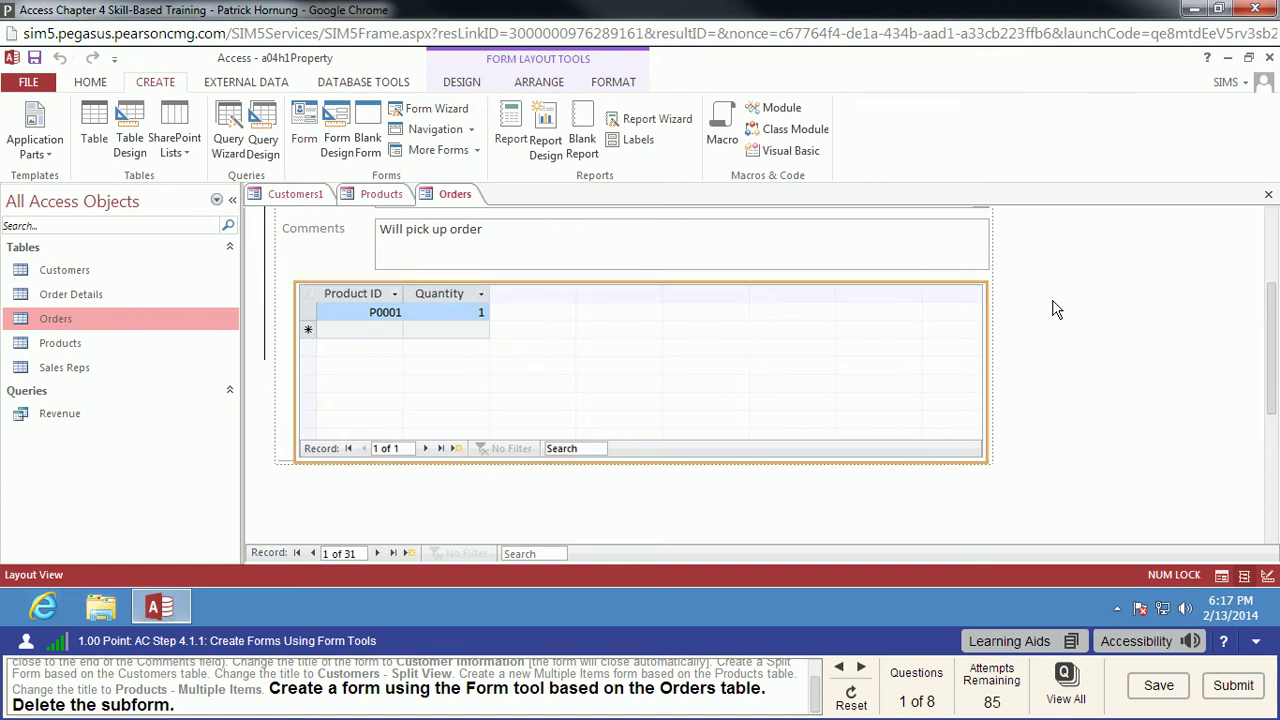
pyautogui.press('Delete')
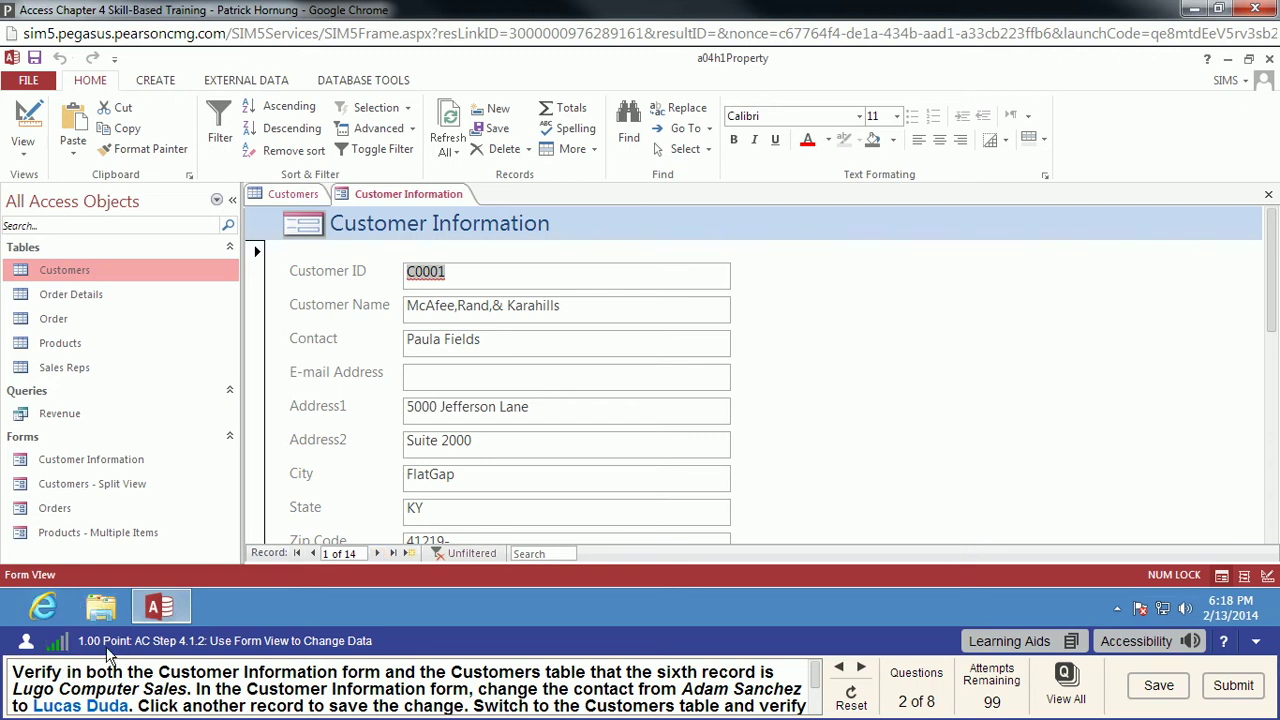
# - Advance to the sixth record, Lugo Computer Sales, in the Customer Information form
pyautogui.click(379, 553)
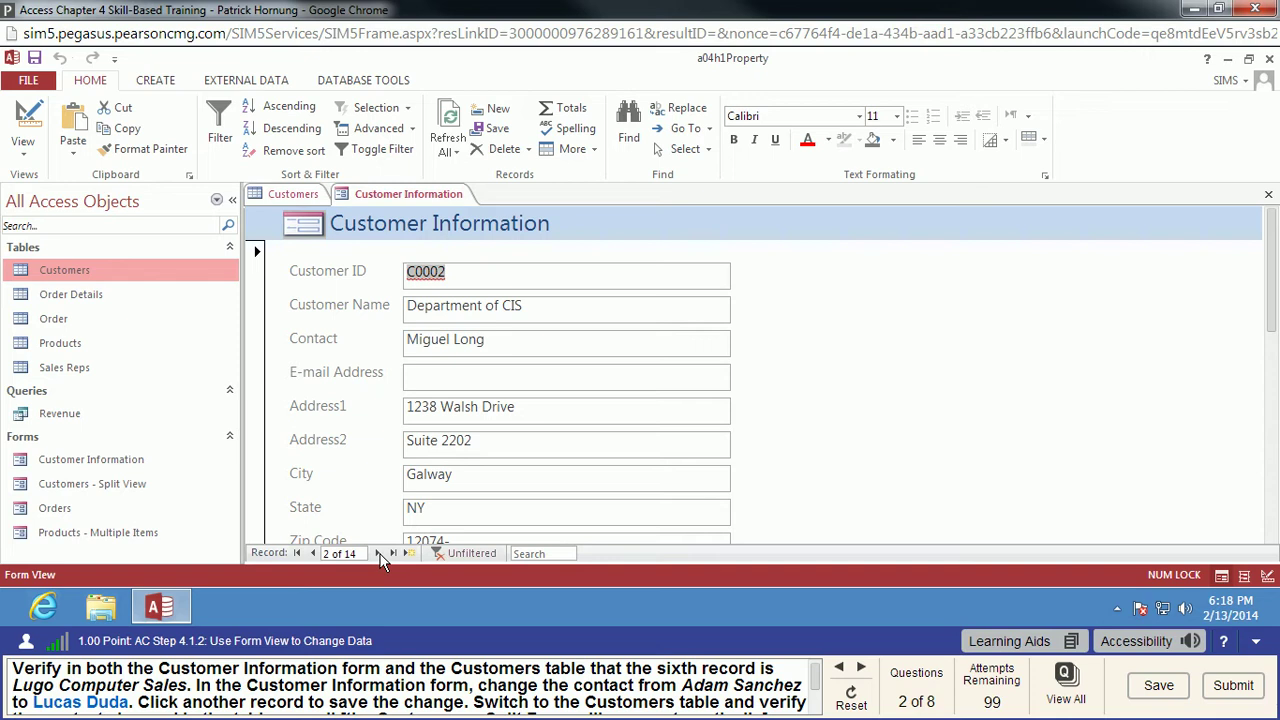
pyautogui.click(379, 553)
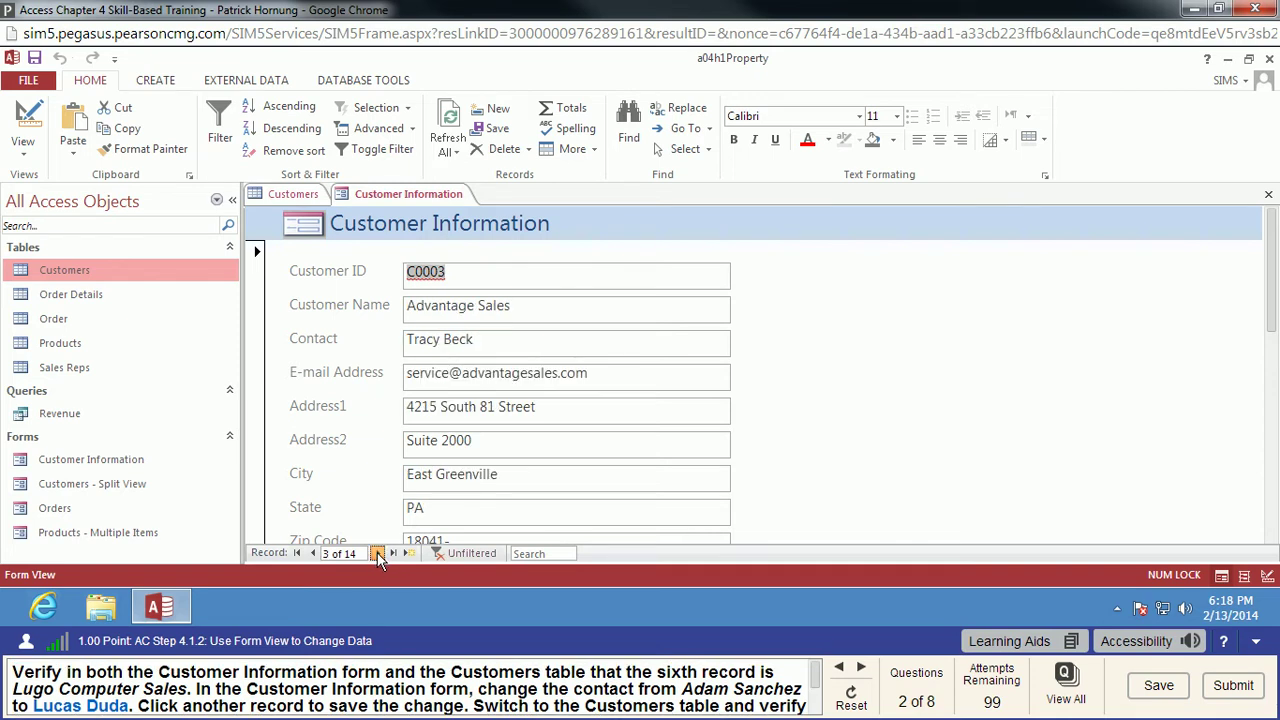
pyautogui.click(378, 553)
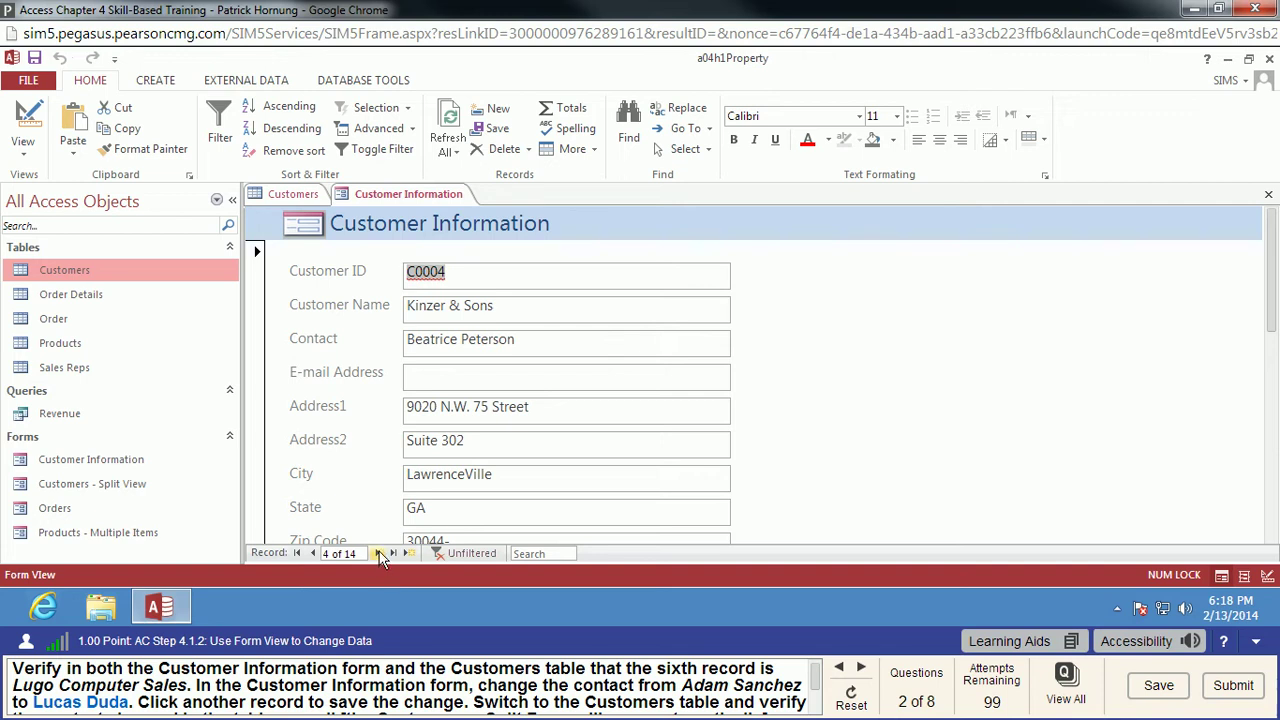
pyautogui.click(379, 553)
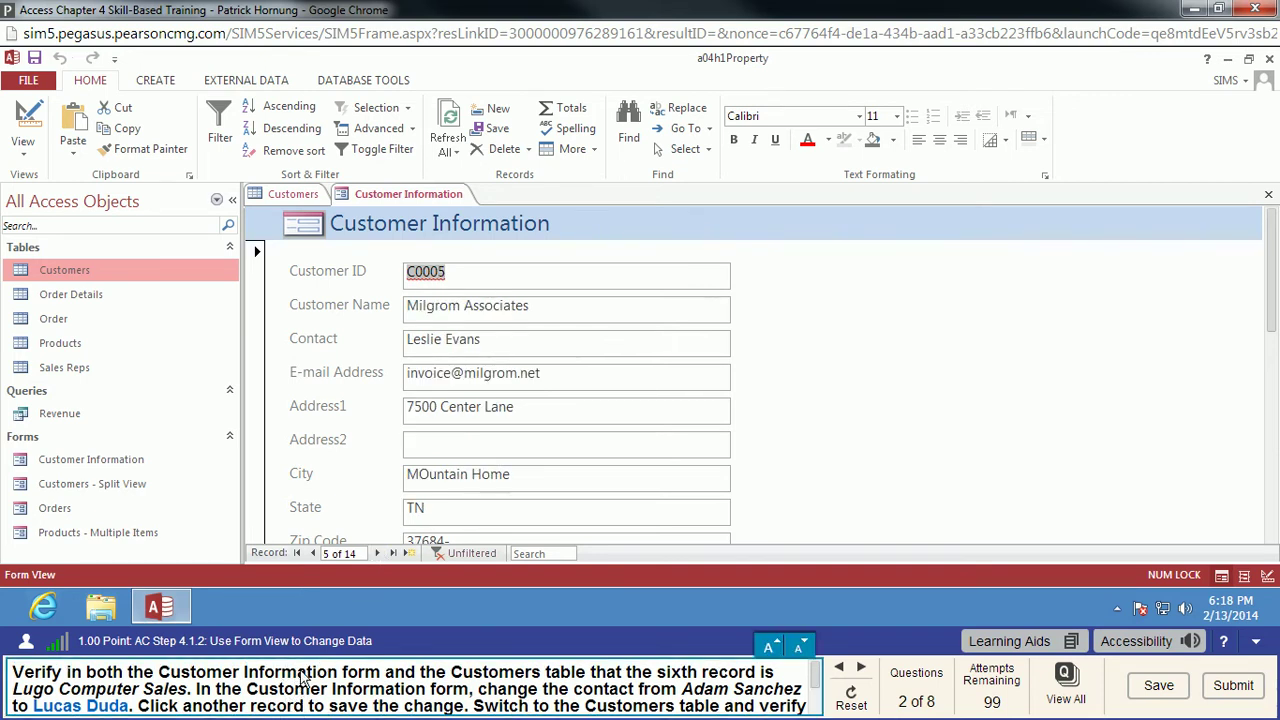
pyautogui.click(377, 553)
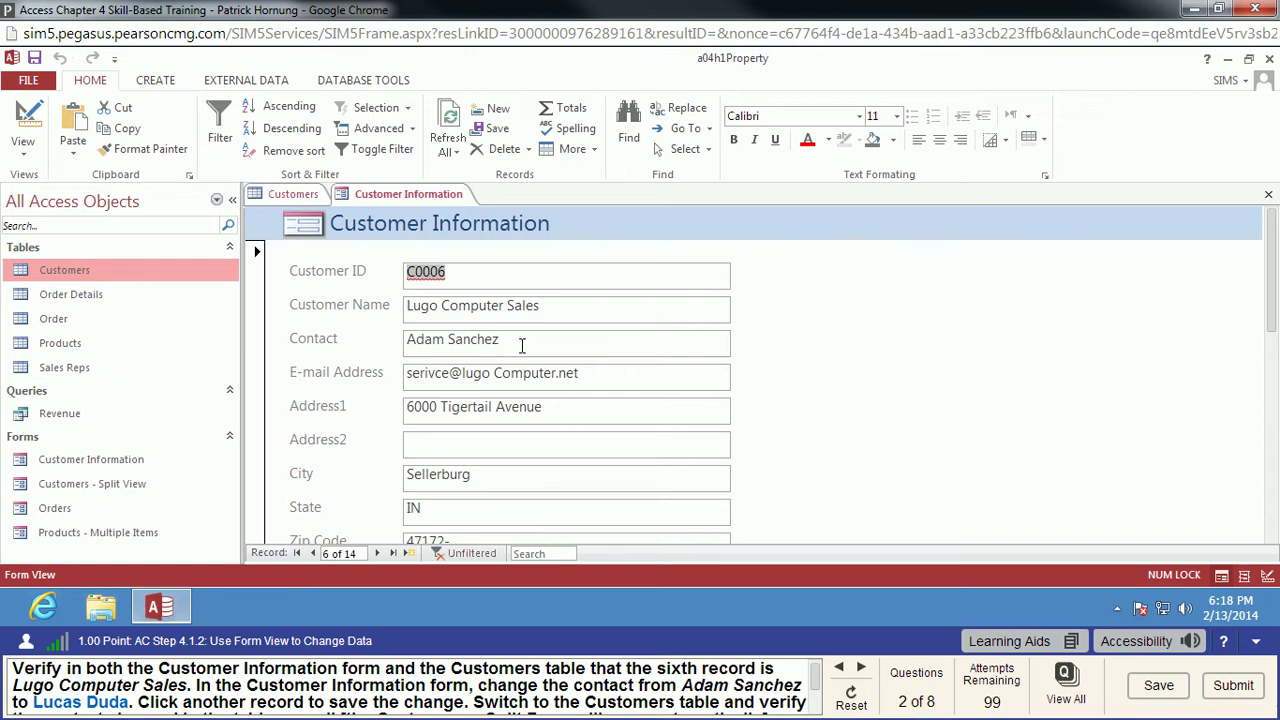
# - Try to replace the Lugo Computer Sales contact with the new contact's full name from the task instructions
pyautogui.moveTo(522, 346); pyautogui.dragTo(378, 336)
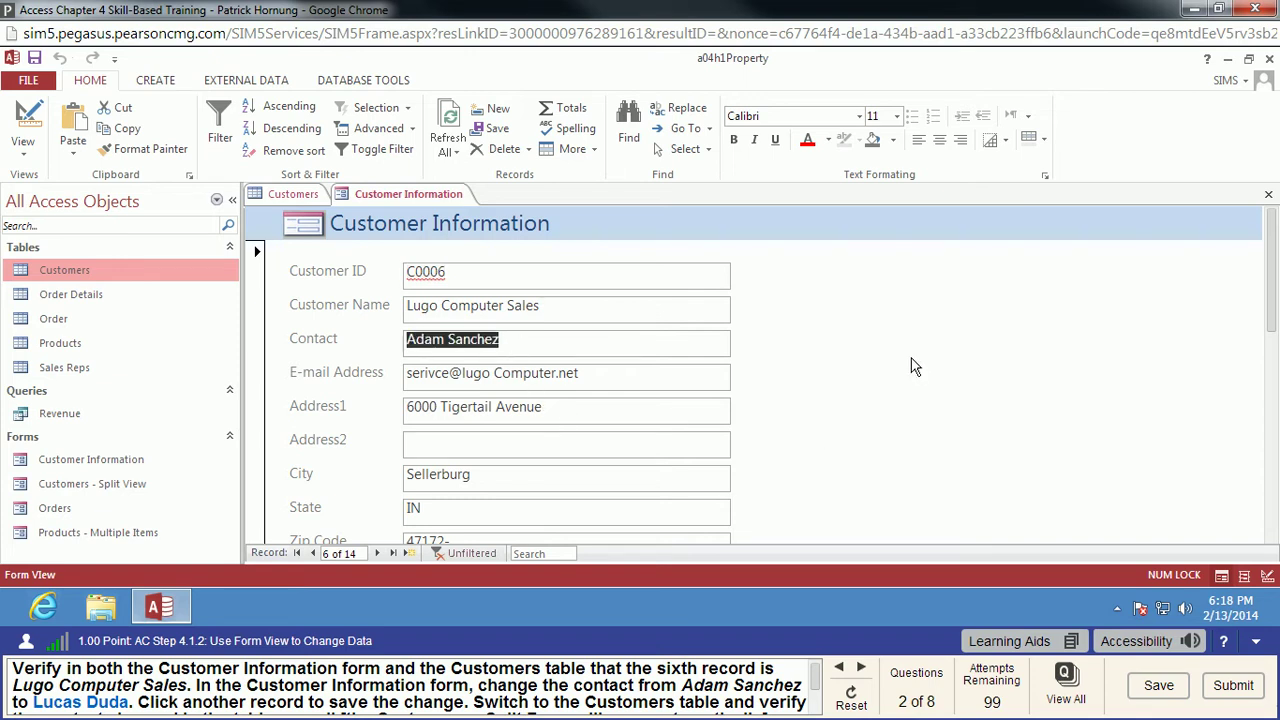
pyautogui.write('Lucas Du')
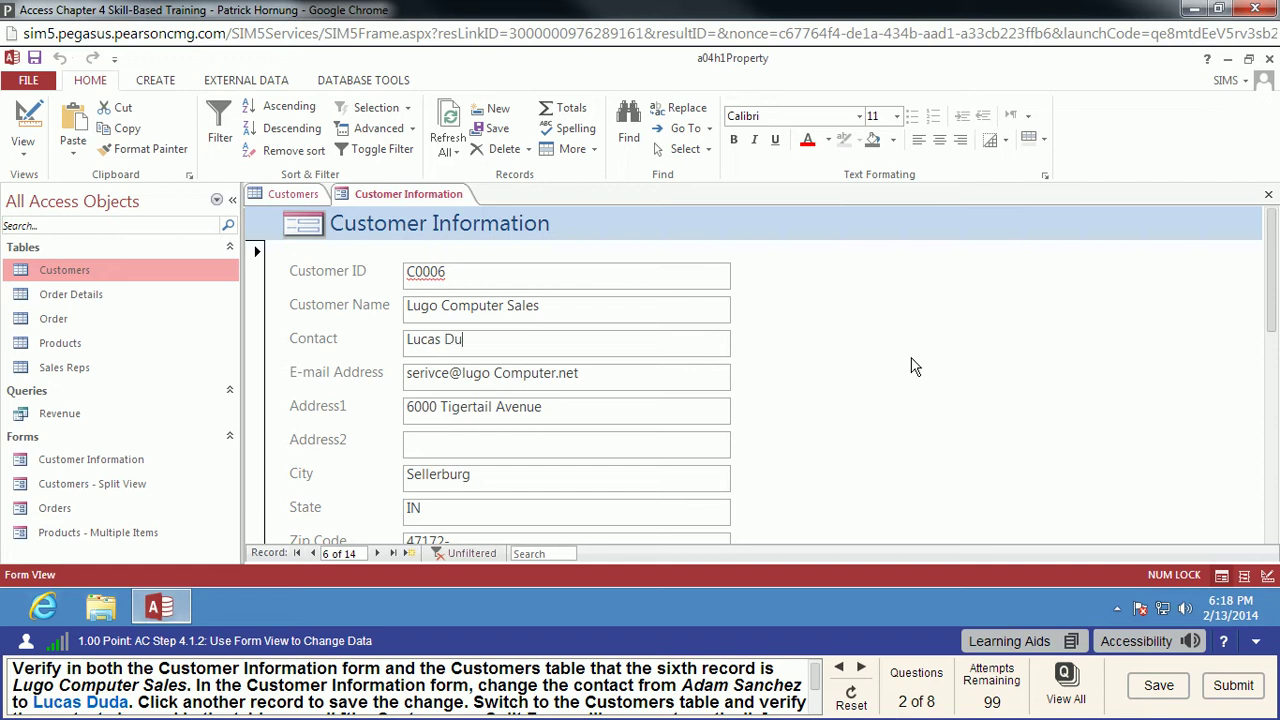
pyautogui.write('da')
# - Try to move from the sixth record to another record to save the contact change
pyautogui.click(379, 557)
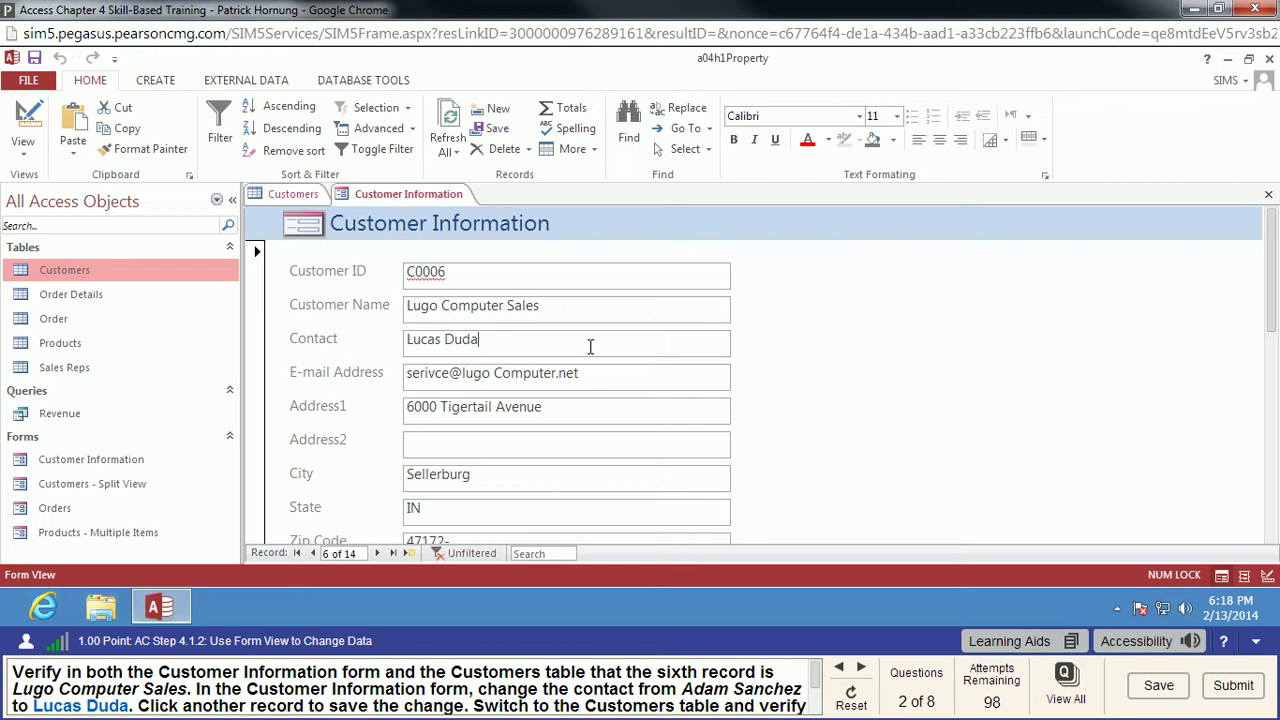
pyautogui.click(718, 398)
pyautogui.click(380, 561)
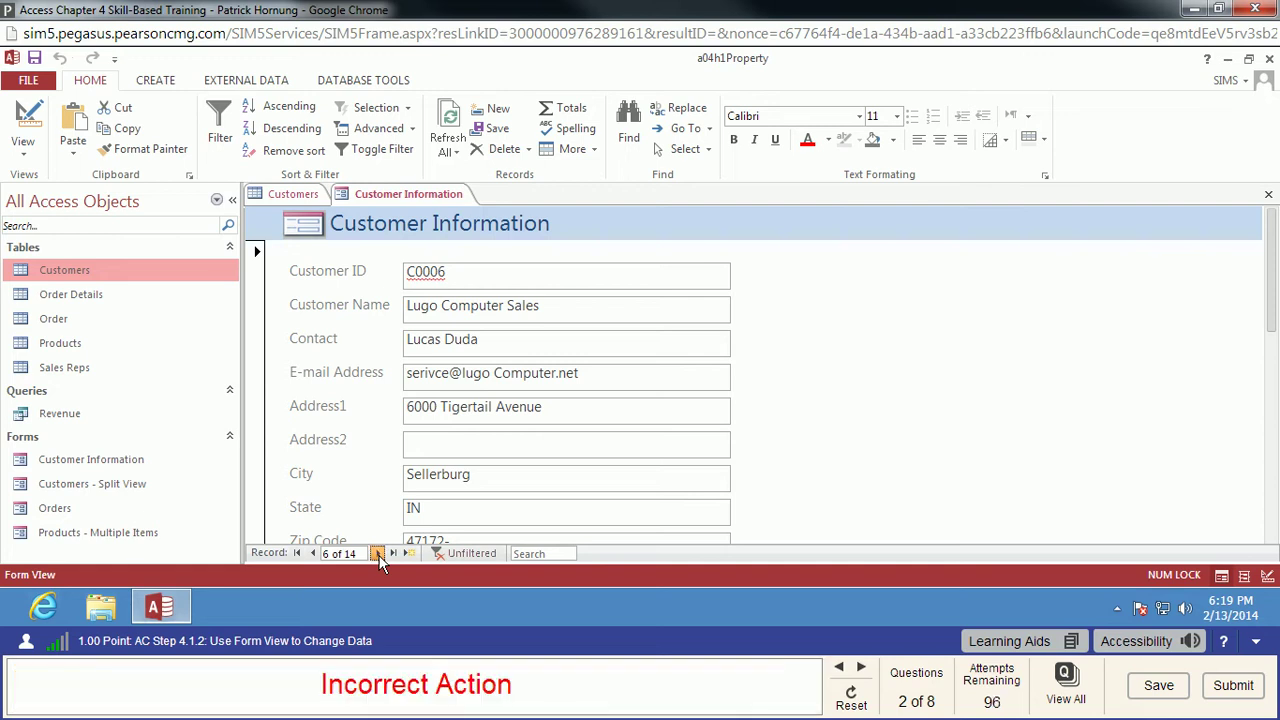
pyautogui.click(314, 554)
pyautogui.click(502, 341)
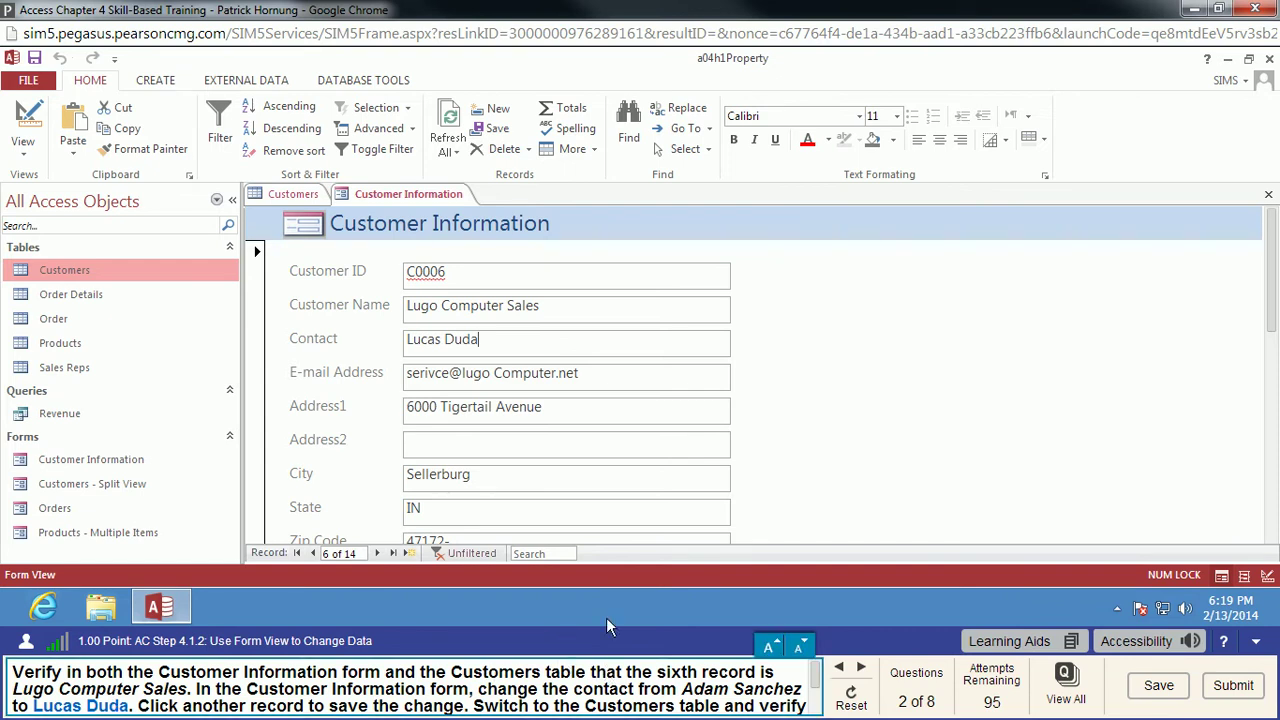
pyautogui.click(394, 555)
pyautogui.click(296, 555)
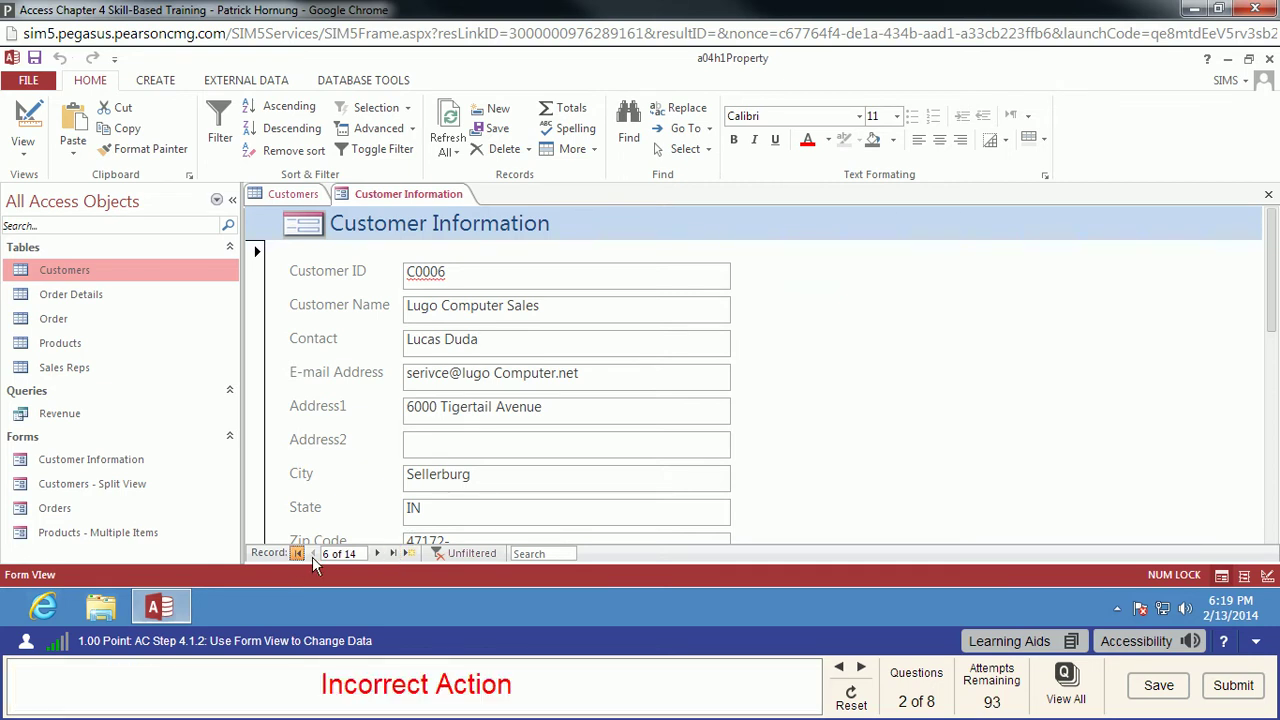
pyautogui.click(379, 555)
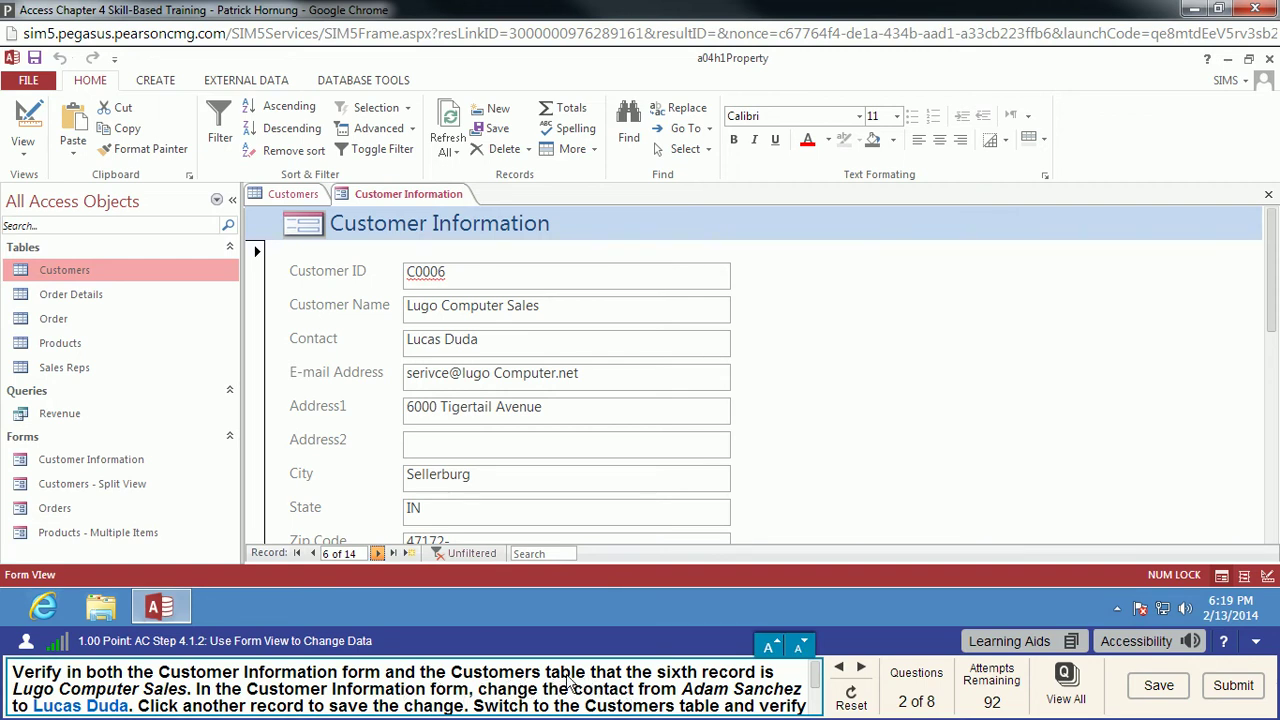
# - Check the sixth record in the Customers table and return to the Customer Information form
pyautogui.click(292, 195)
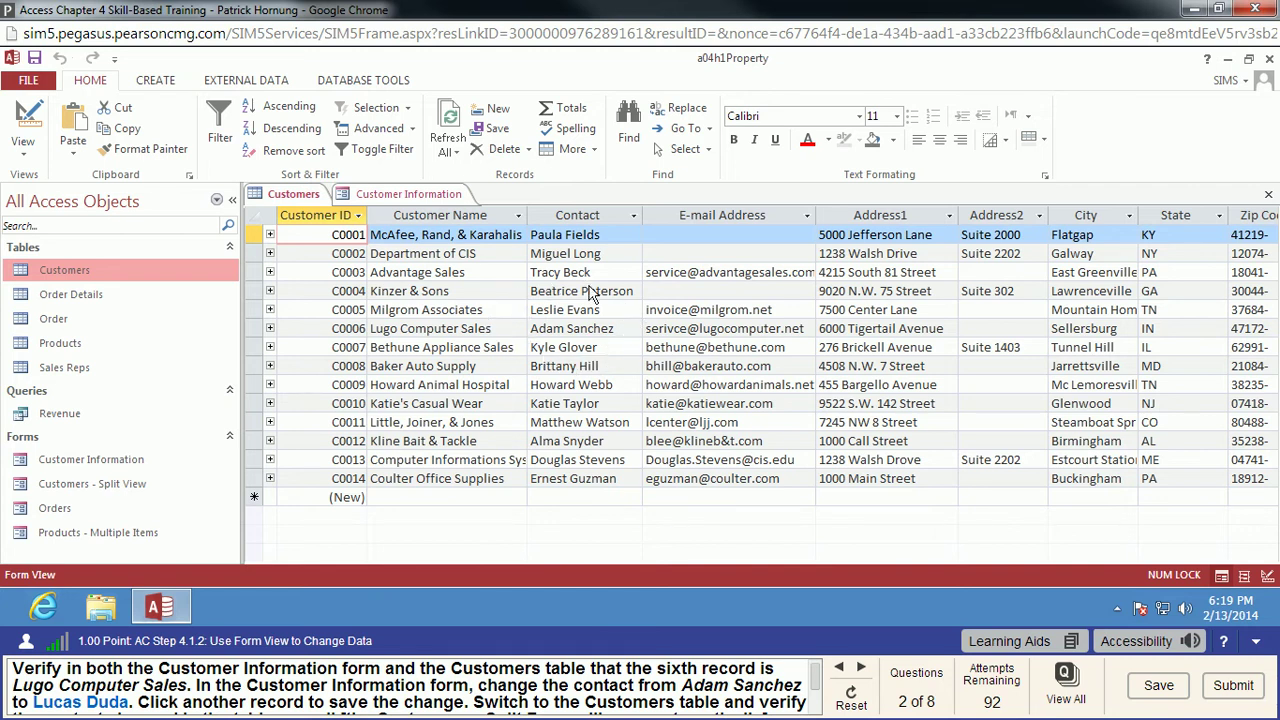
pyautogui.click(405, 194)
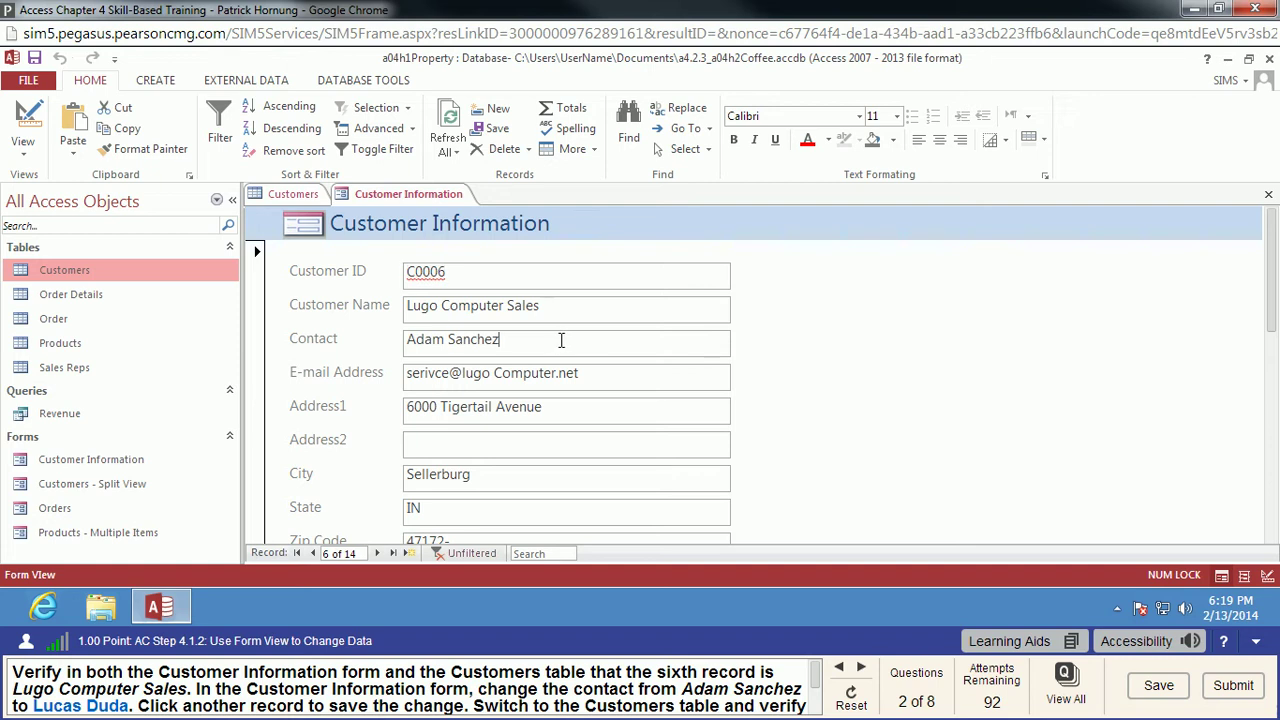
# - Replace the Lugo Computer Sales contact with the new contact's full name and save it by moving to the next record
pyautogui.moveTo(563, 340); pyautogui.dragTo(368, 330)
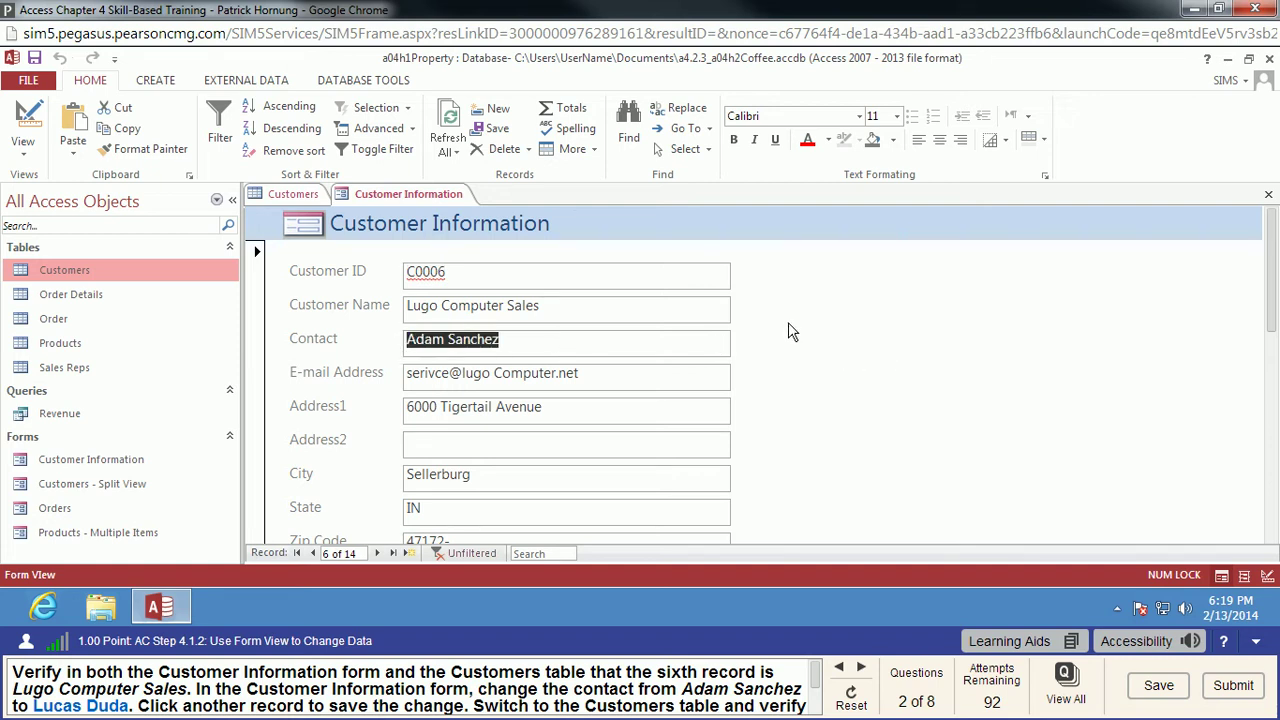
pyautogui.write('Lucas Duda')
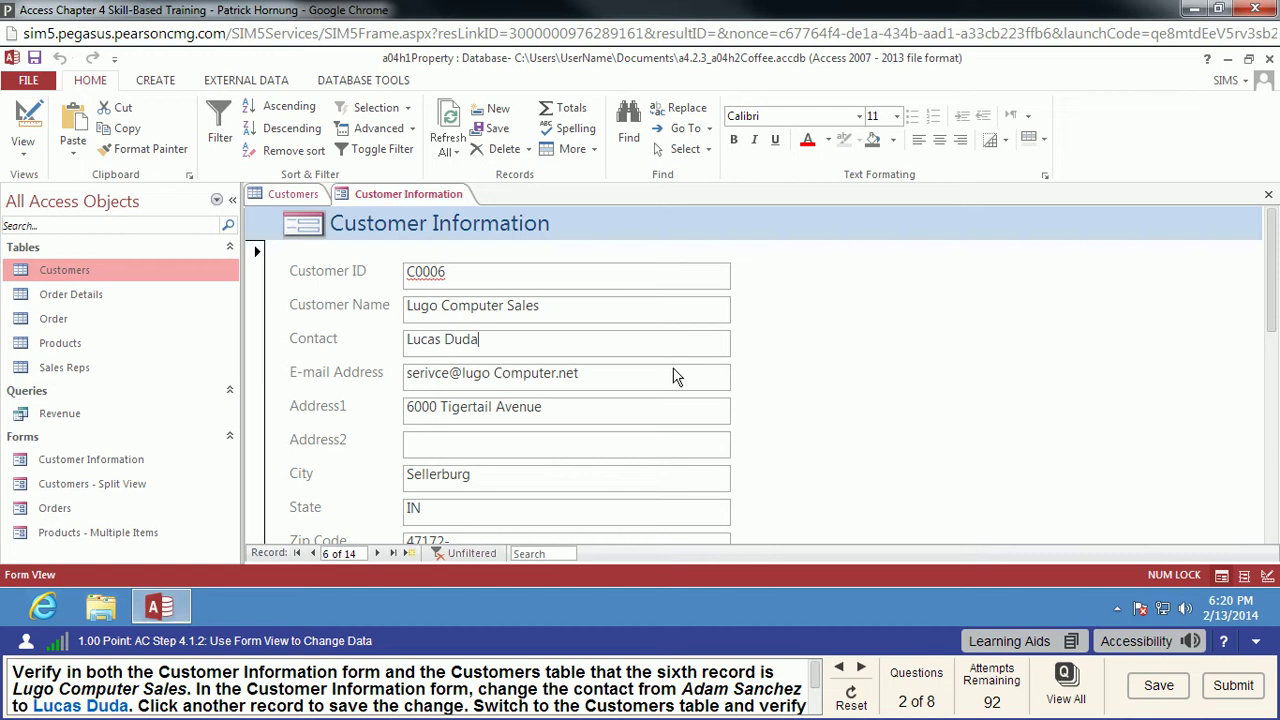
pyautogui.click(379, 554)
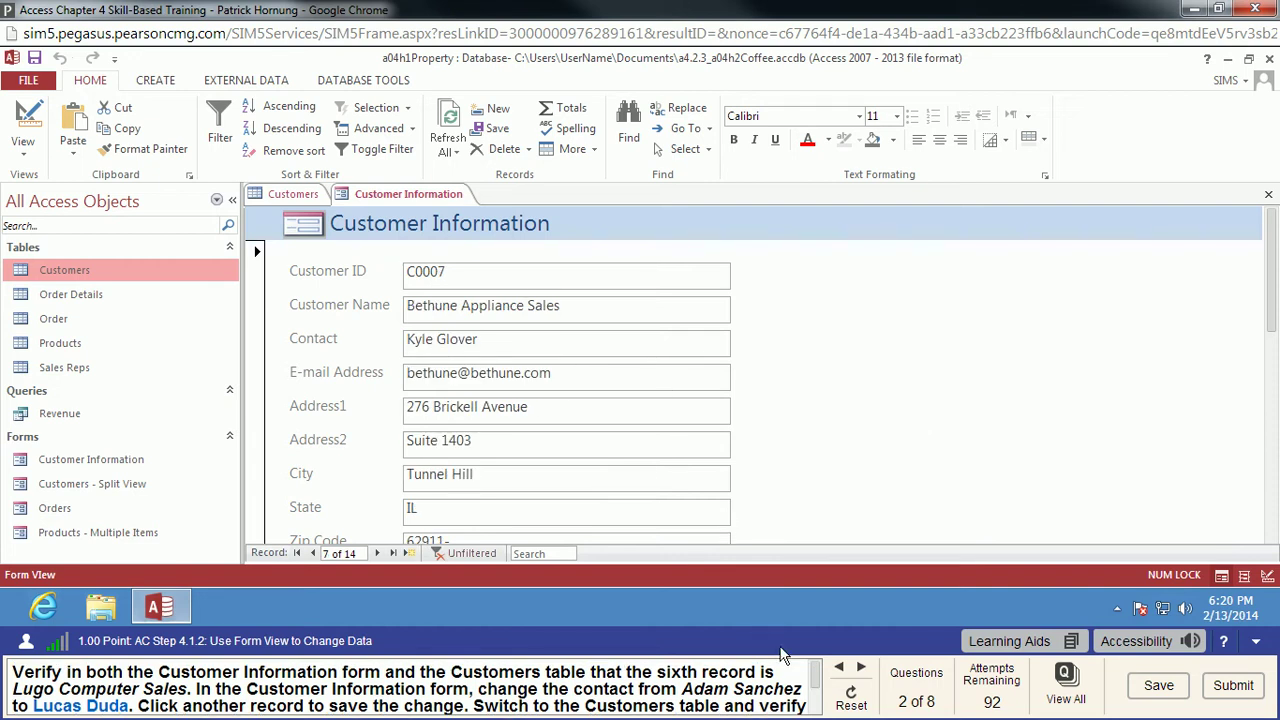
# - Read the rest of the instruction and switch to the Customers table to verify the changed contact
pyautogui.scroll(-1, 816, 695)
pyautogui.scroll(-1, 816, 695)
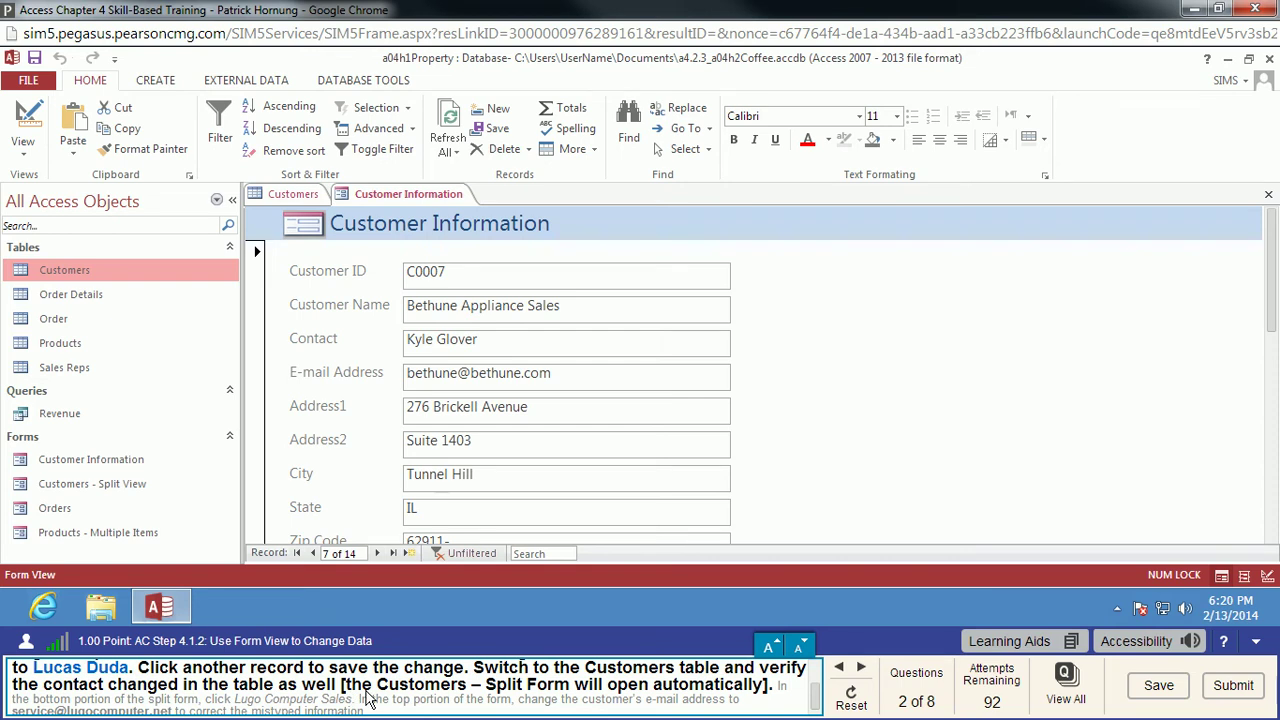
pyautogui.click(294, 196)
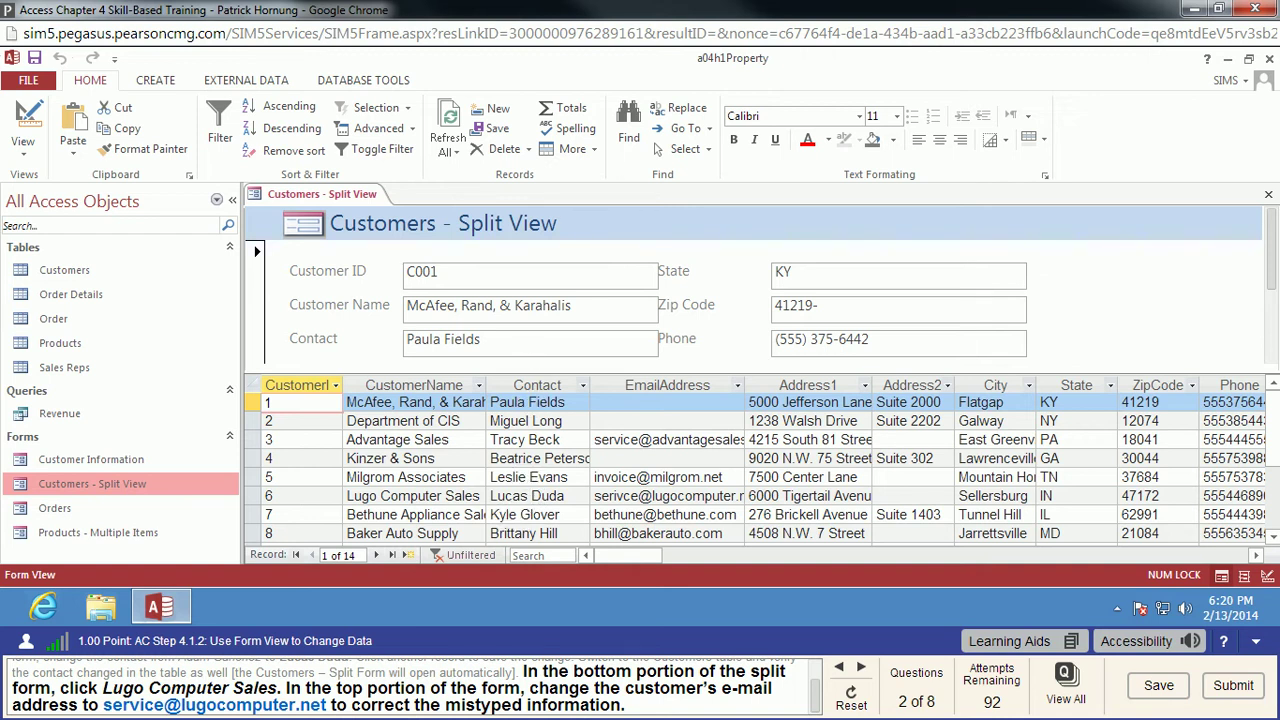
# - Select the Lugo Computer Sales record in the split form and correct the misspelling in its e-mail address field
pyautogui.click(420, 496)
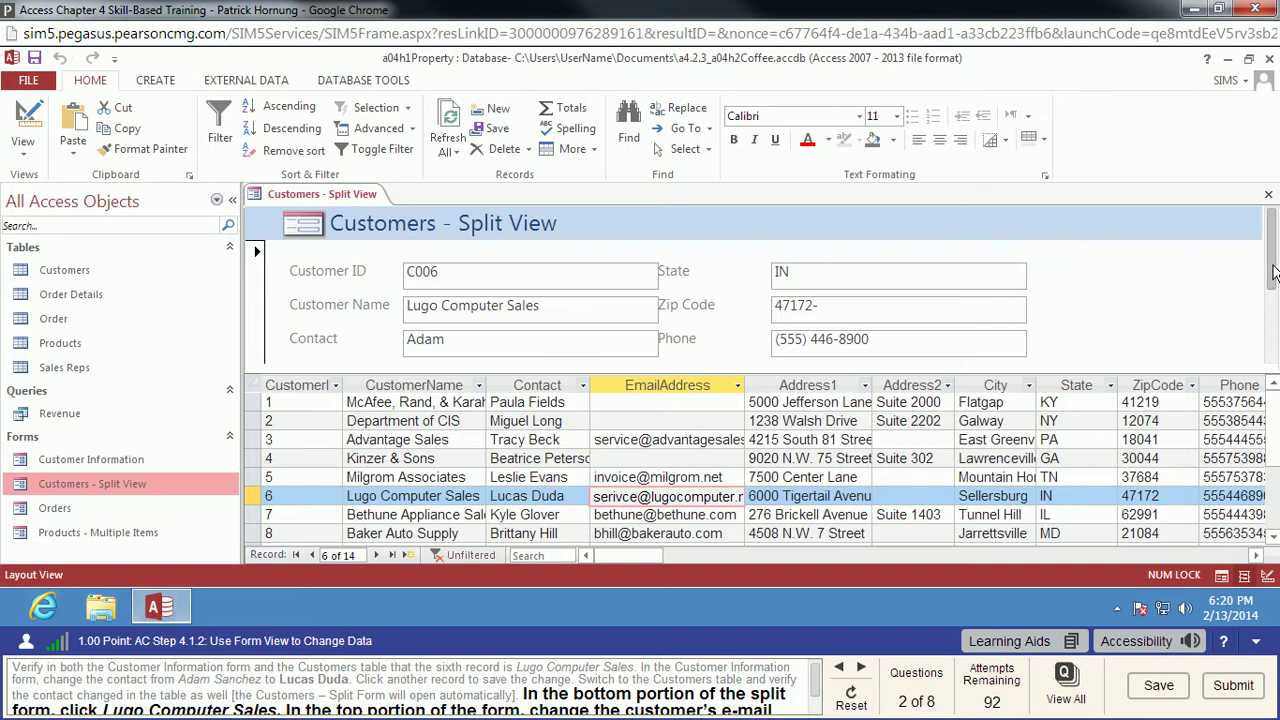
pyautogui.scroll(-2, 1273, 272)
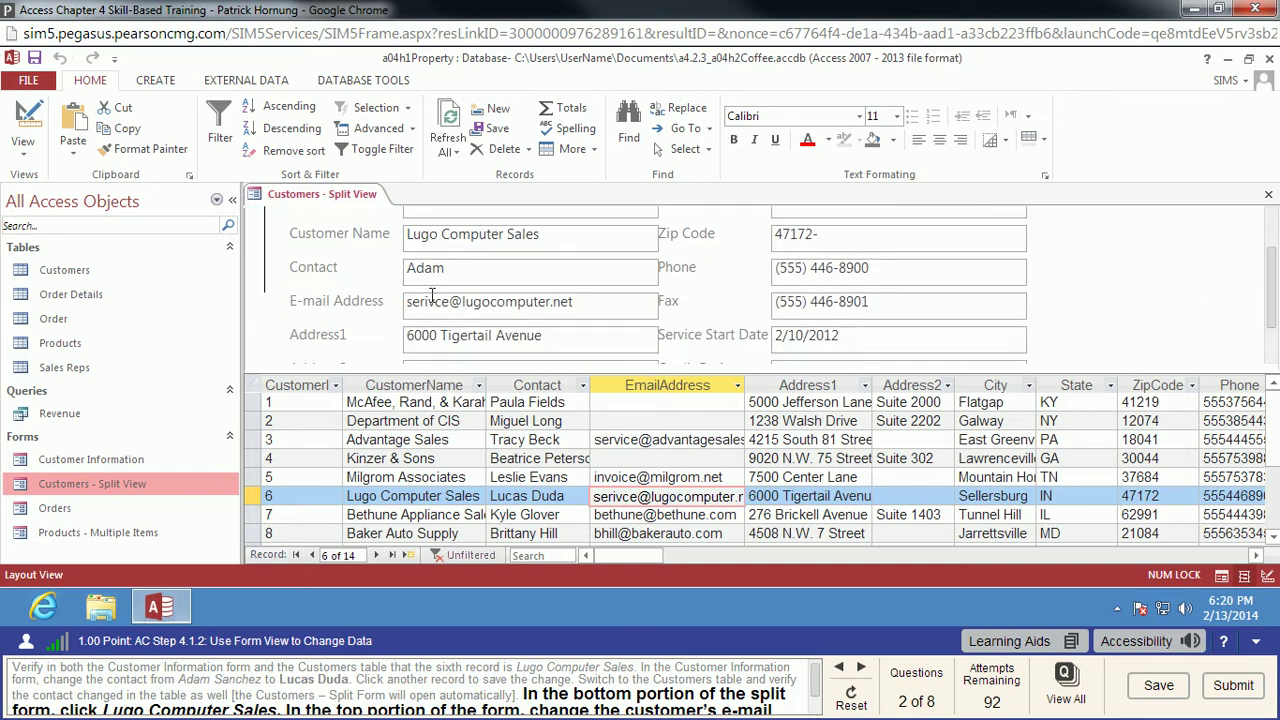
pyautogui.click(434, 296)
pyautogui.press('BackSpace')
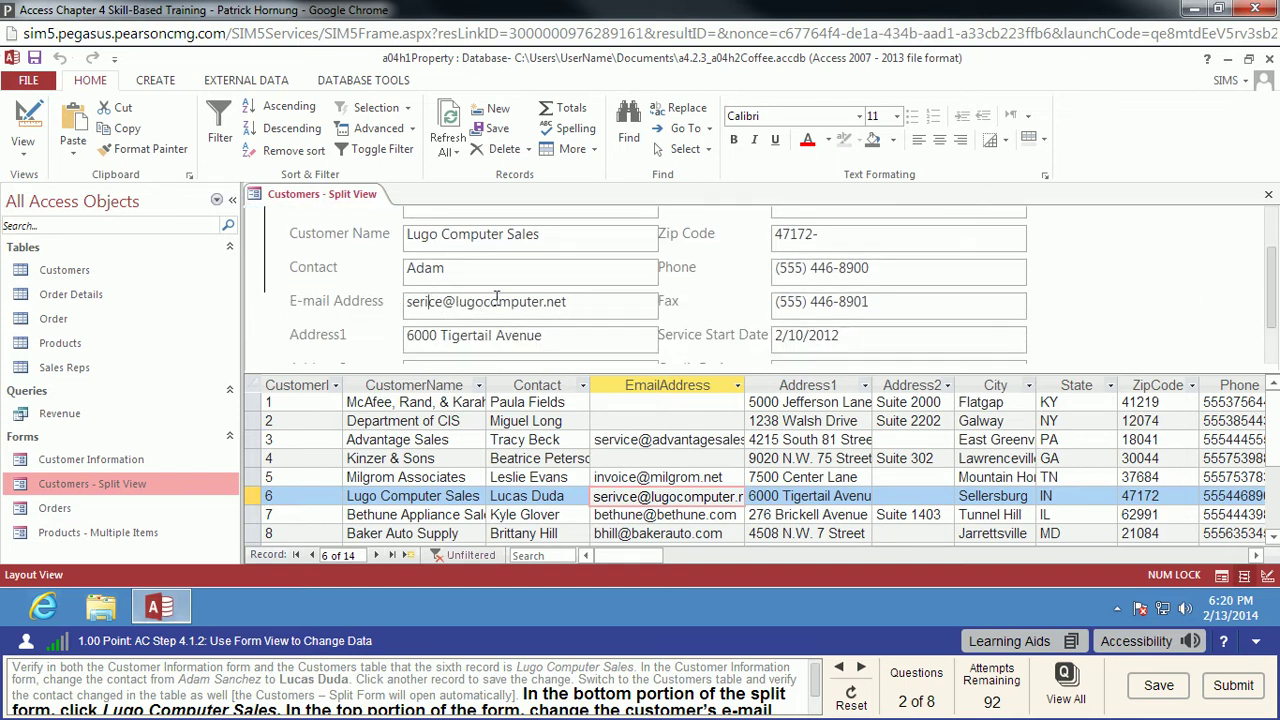
pyautogui.write('v')
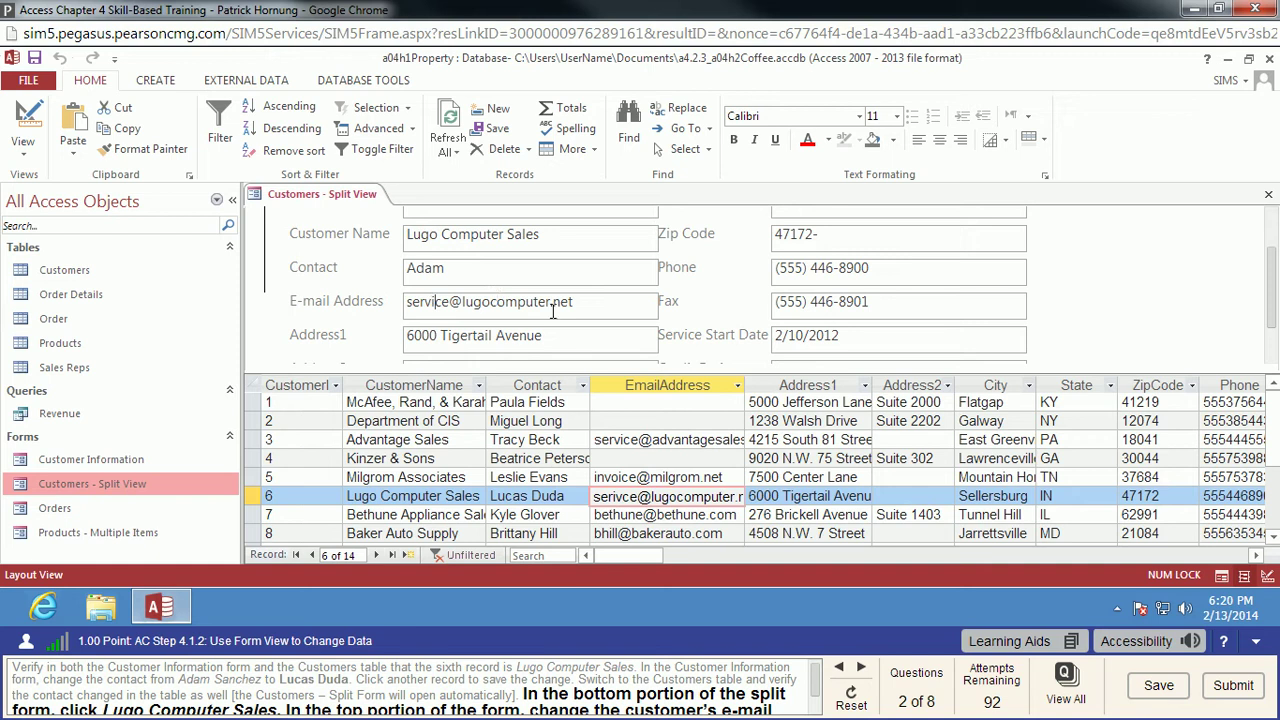
pyautogui.scroll(-2, 815, 683)
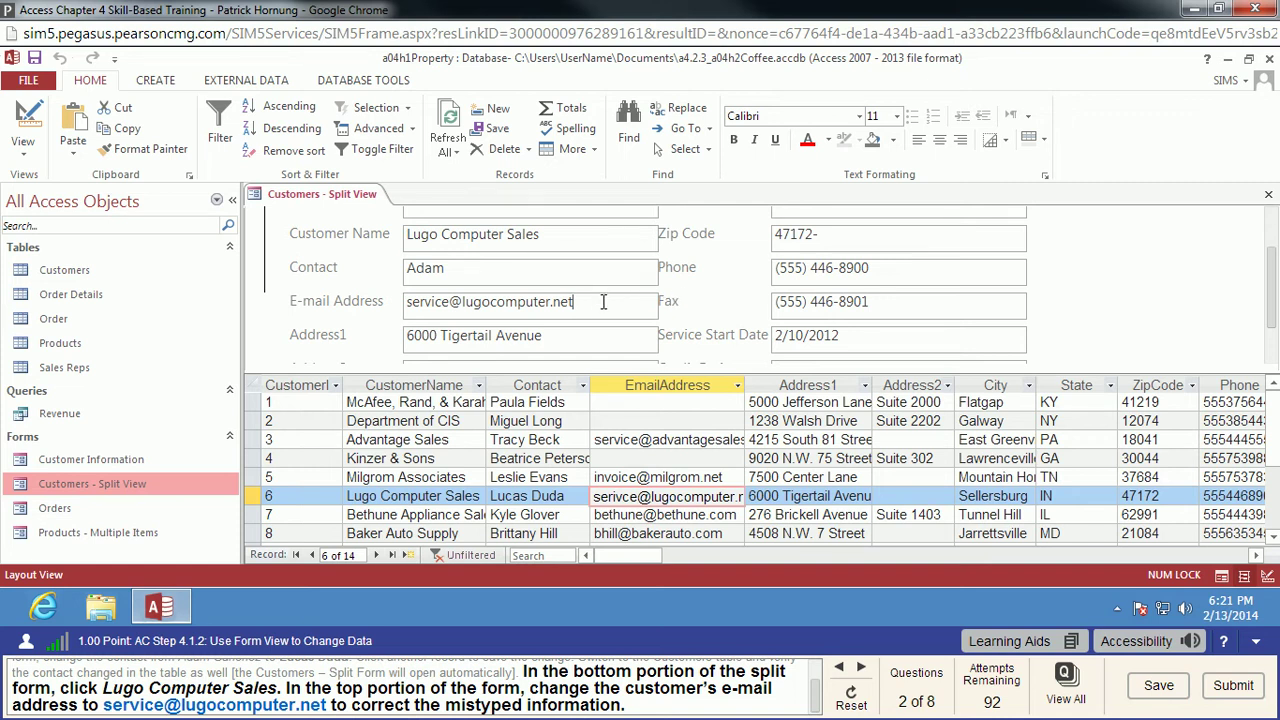
pyautogui.press('Return')
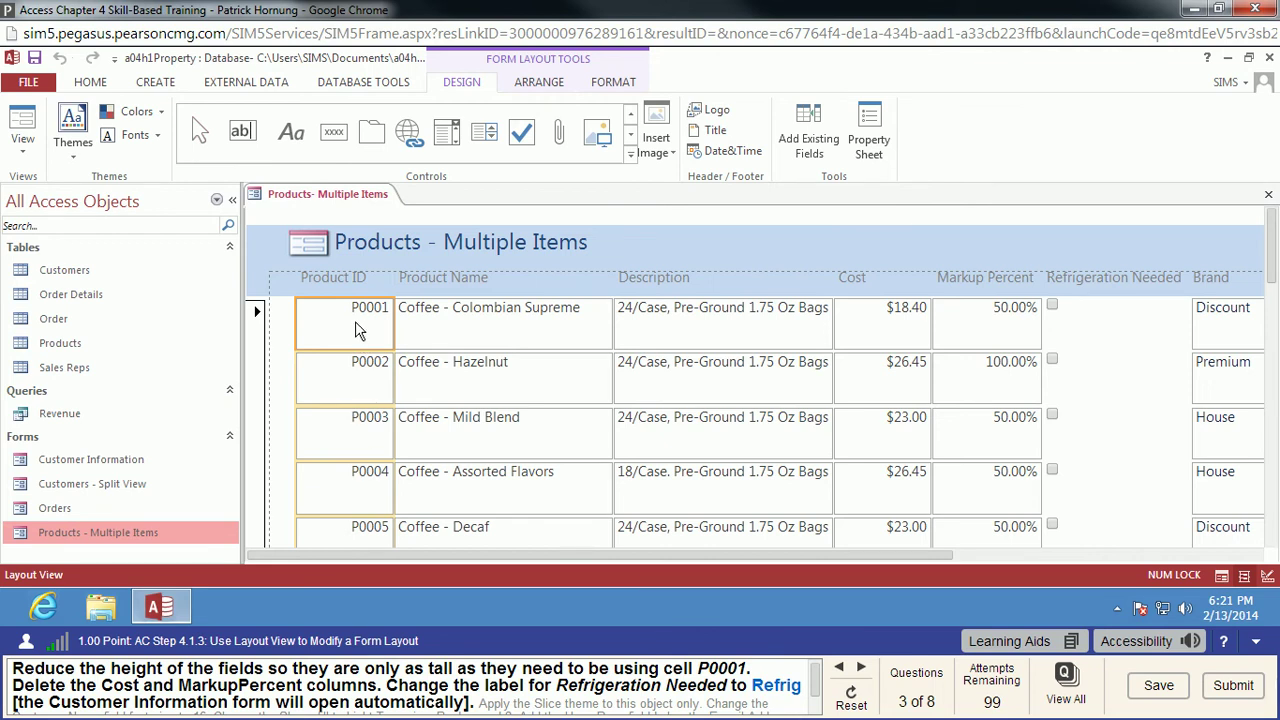
# - Reduce the field height from cell P0001 to fit one line of text and delete the Cost column
pyautogui.moveTo(364, 348); pyautogui.dragTo(366, 316)
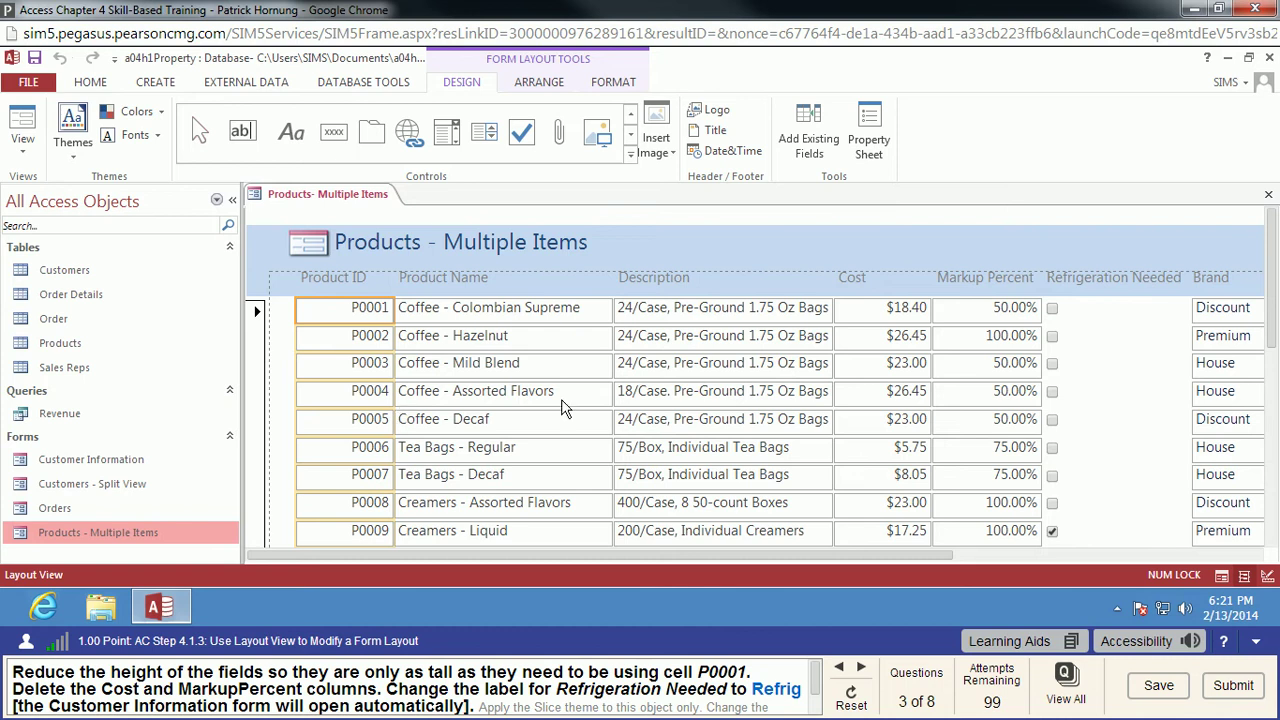
pyautogui.click(868, 343)
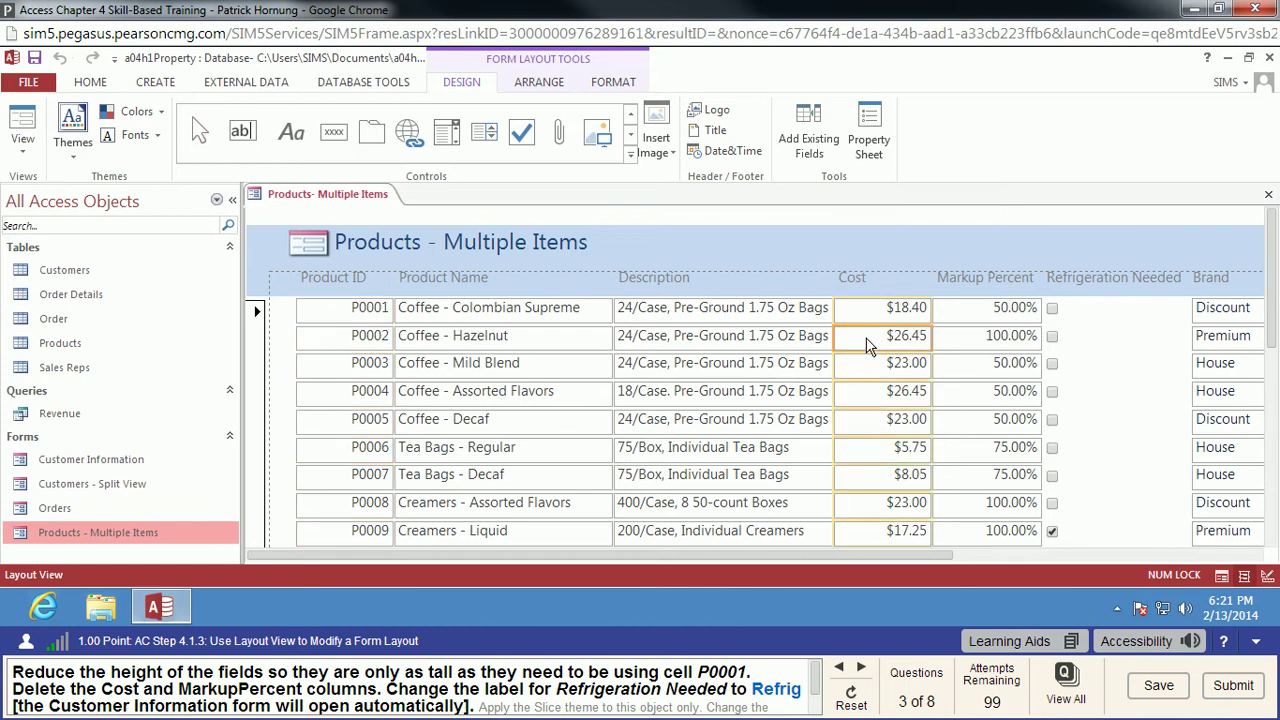
pyautogui.rightClick(868, 343)
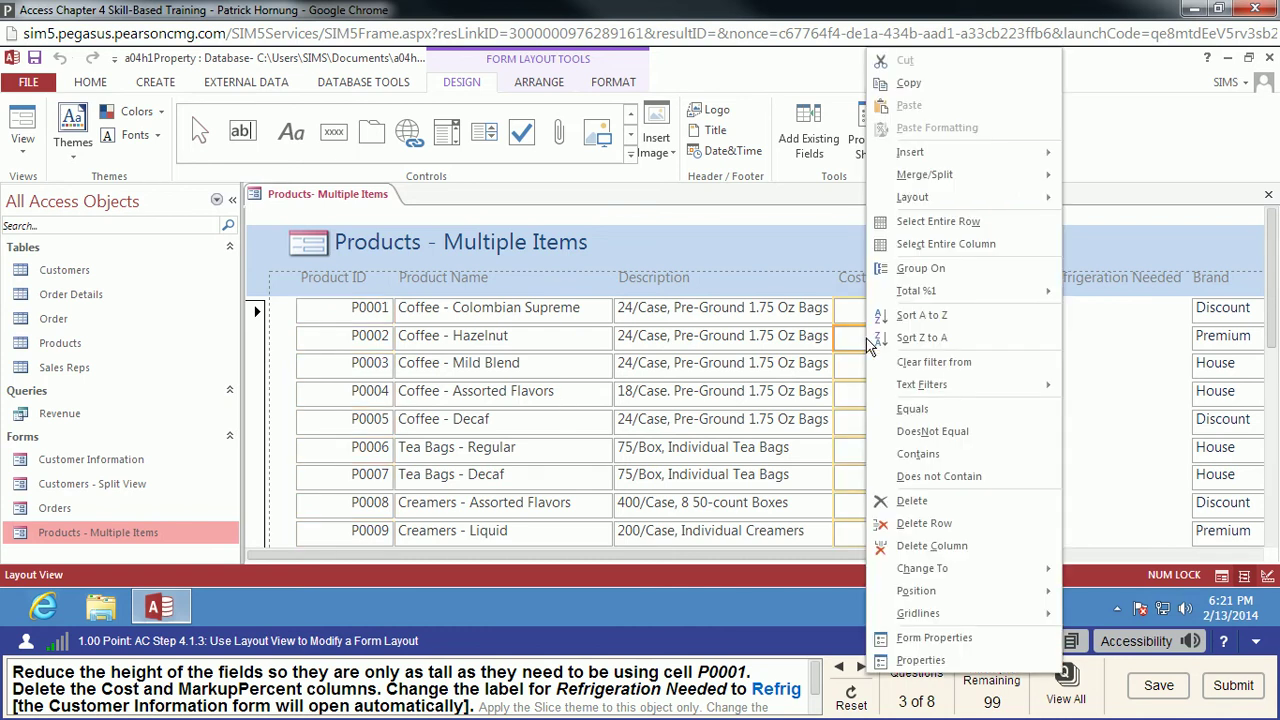
pyautogui.click(965, 550)
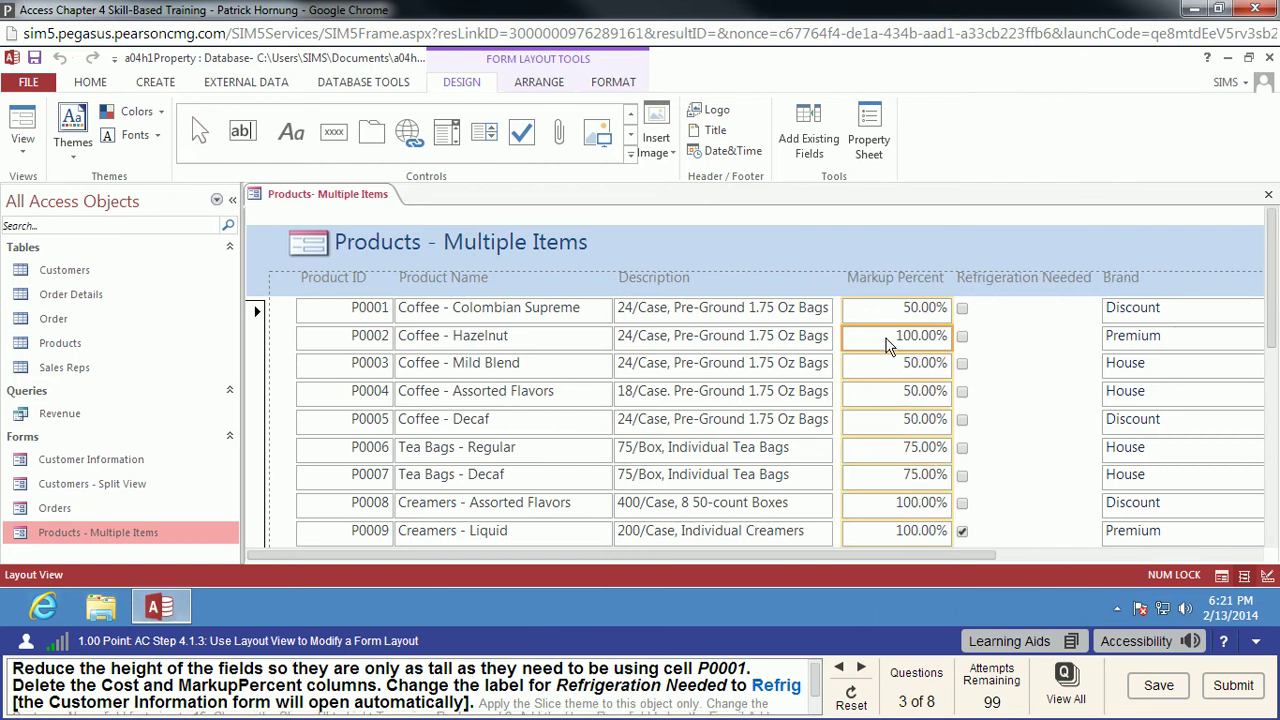
# - Delete the Markup Percent column and change the Refrigeration Needed column label to Refrig
pyautogui.rightClick(877, 310)
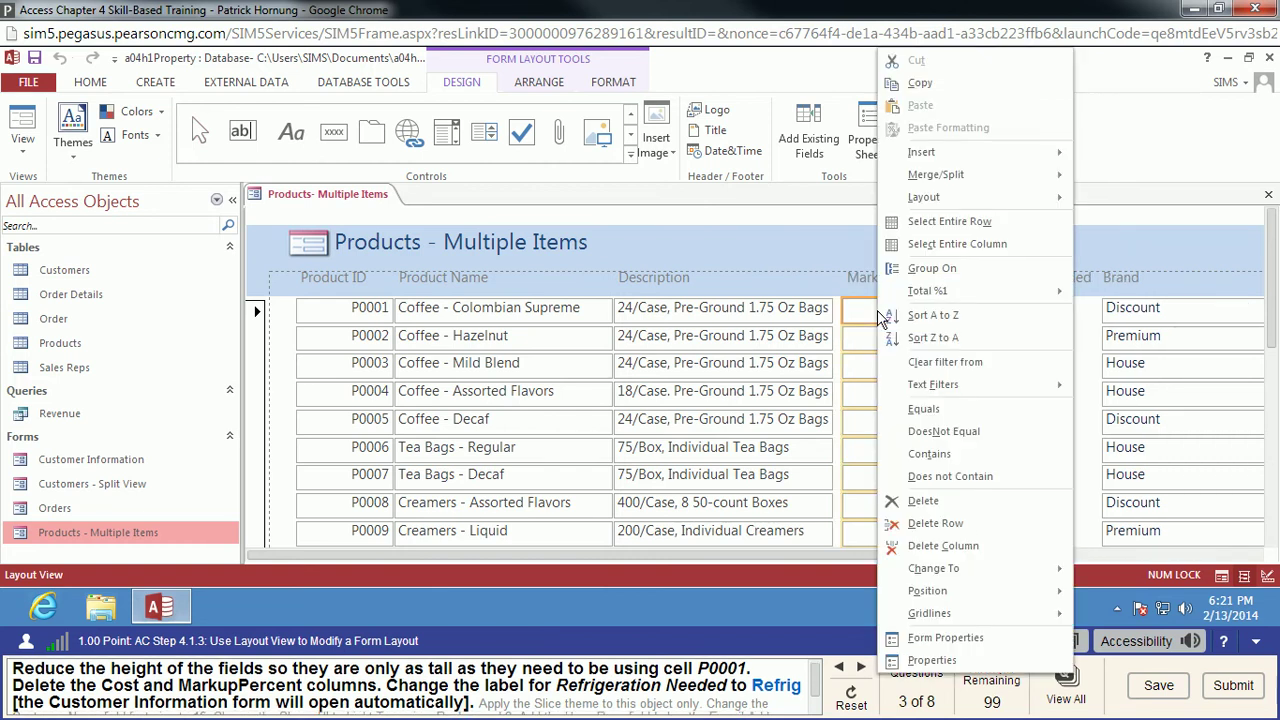
pyautogui.click(951, 546)
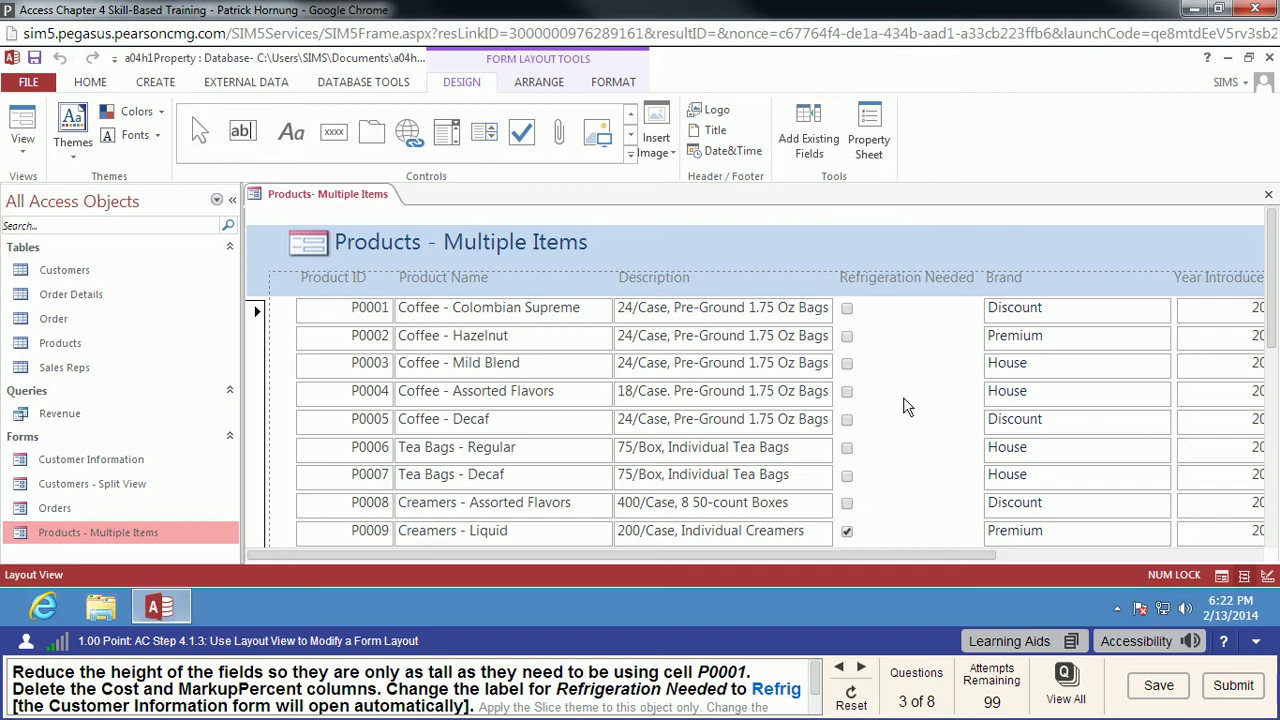
pyautogui.doubleClick(903, 272)
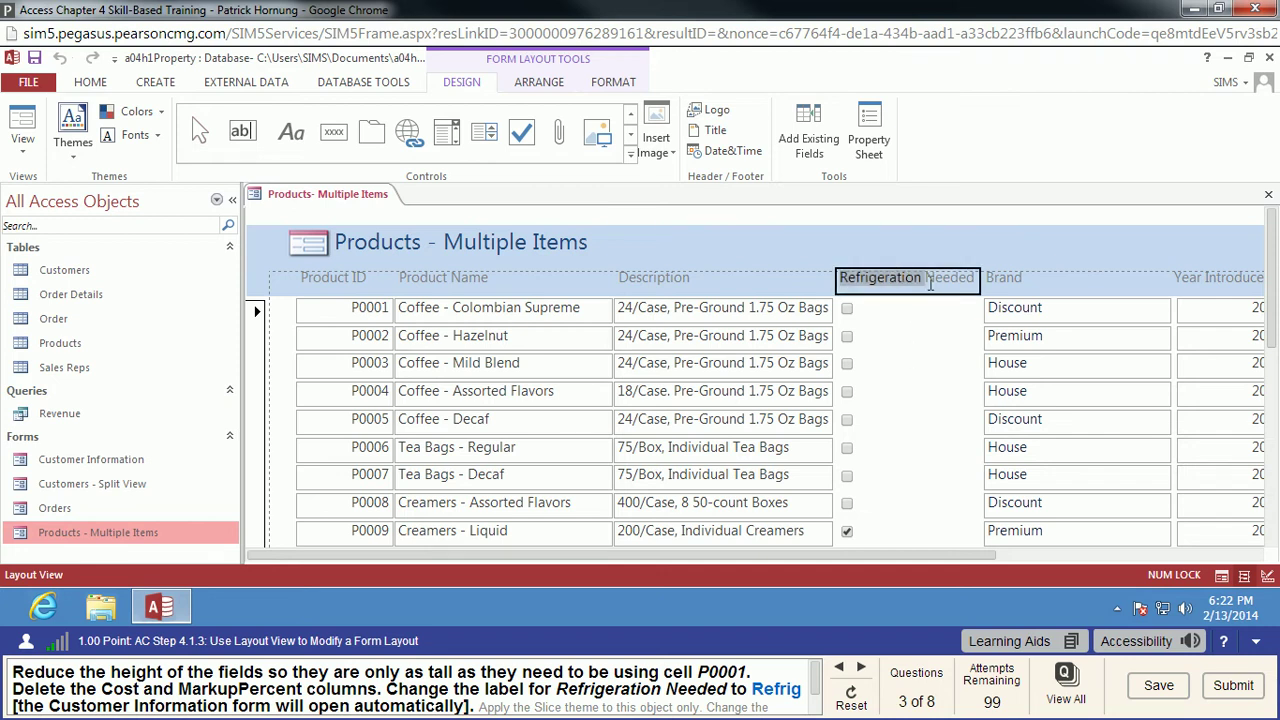
pyautogui.click(945, 279)
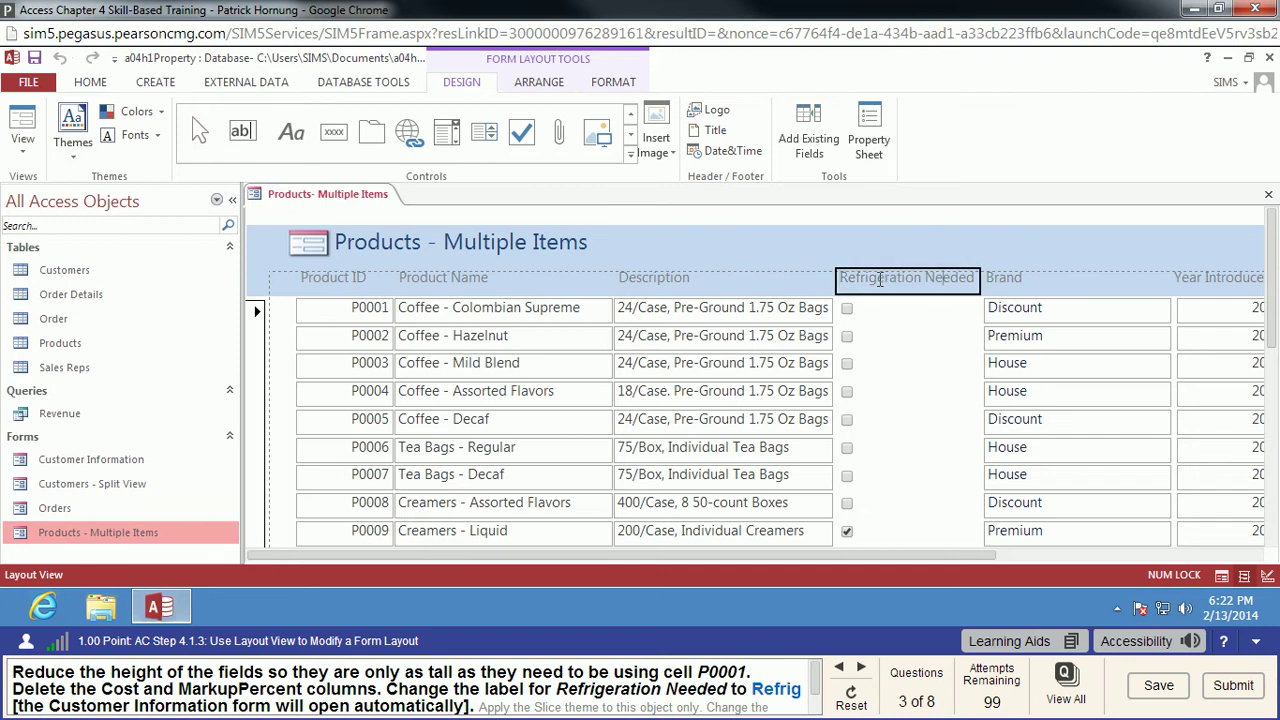
pyautogui.moveTo(884, 280); pyautogui.dragTo(982, 280)
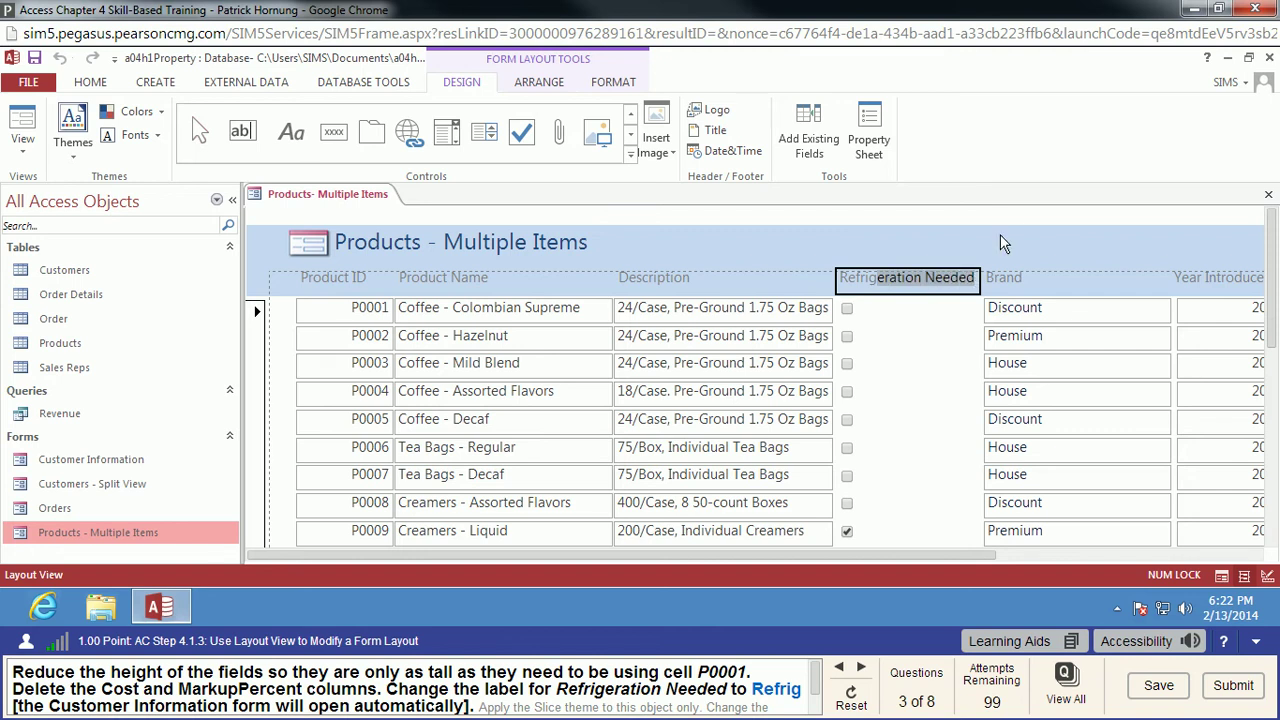
pyautogui.press('Delete')
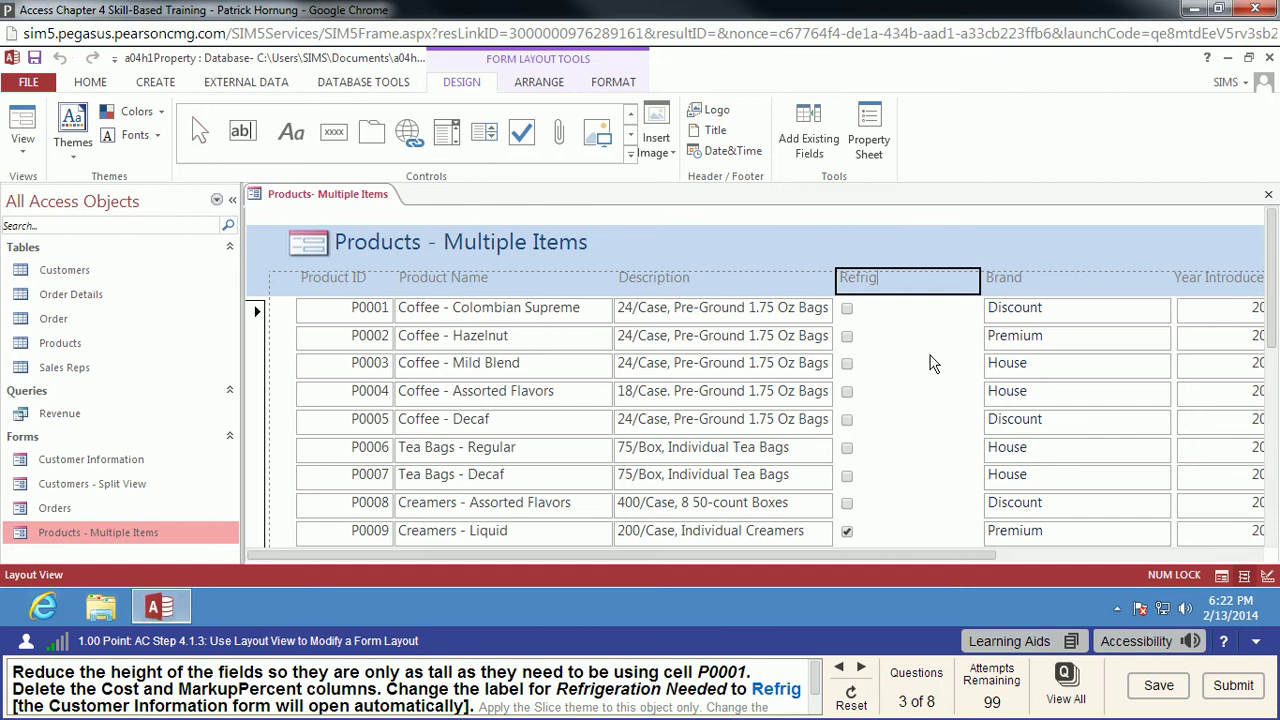
pyautogui.press('Return')
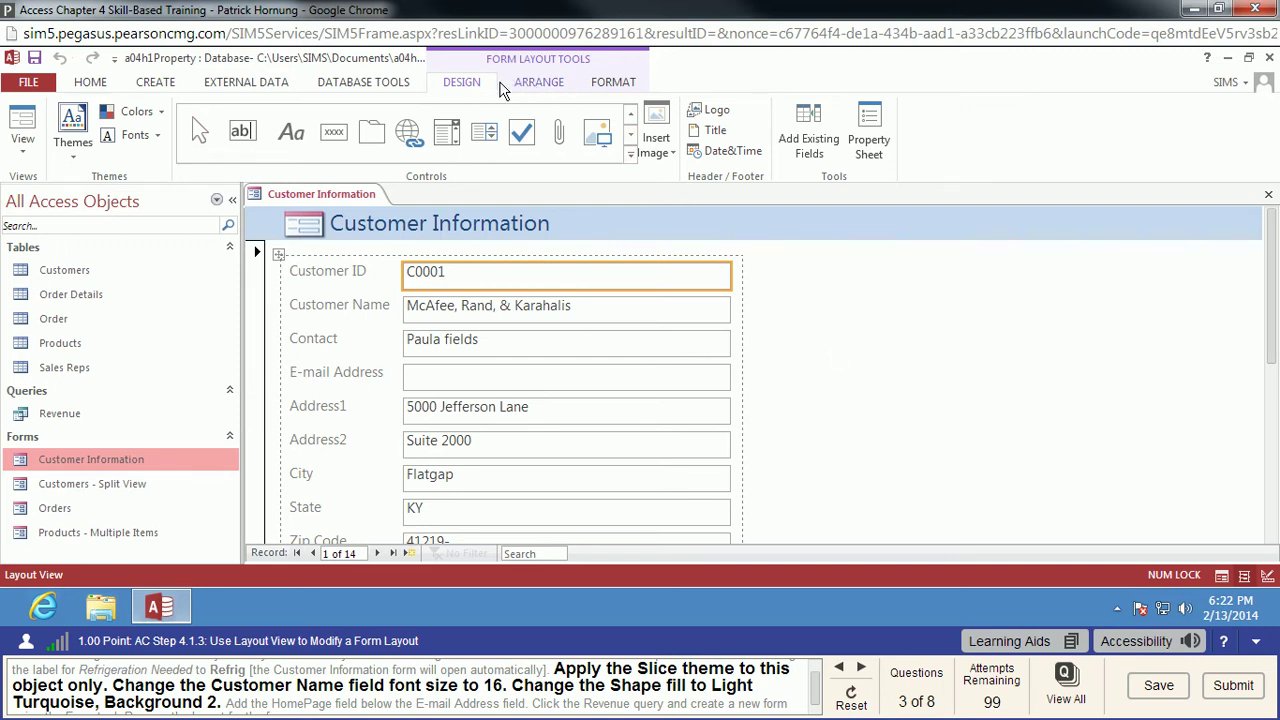
# - Apply the Slice theme to the Customer Information form only, not to other matching objects
pyautogui.click(70, 150)
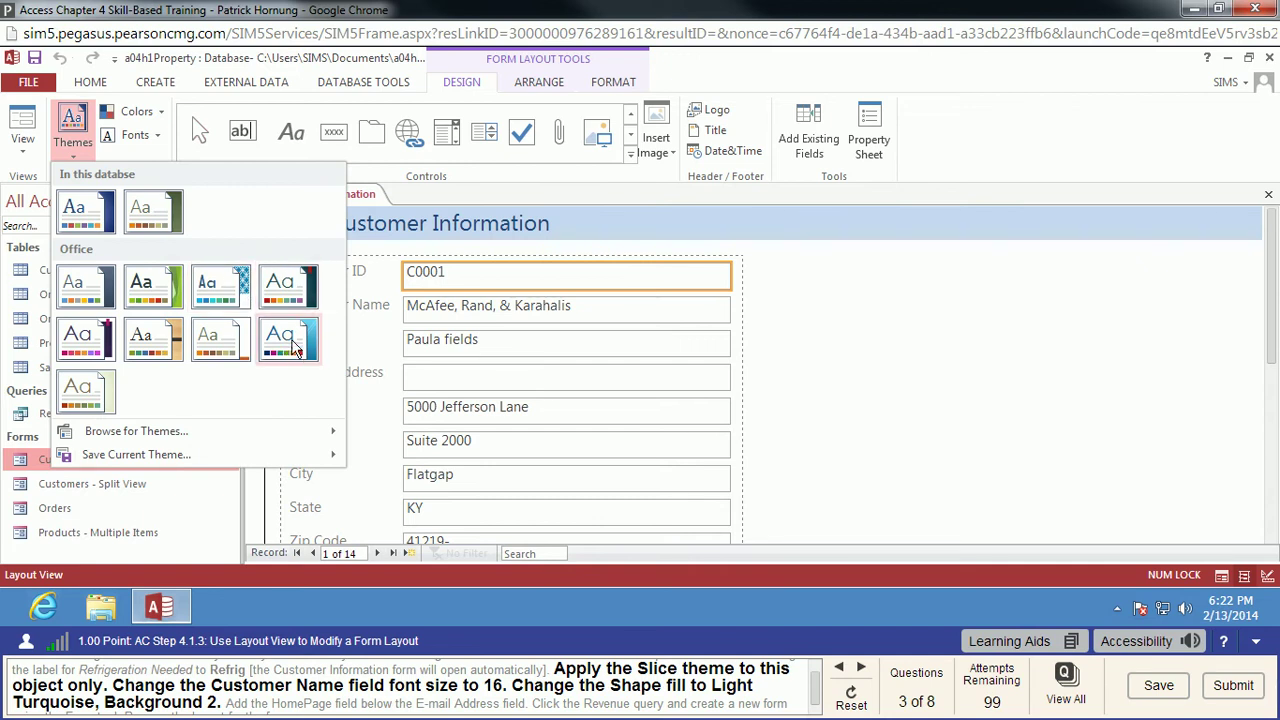
pyautogui.rightClick(292, 345)
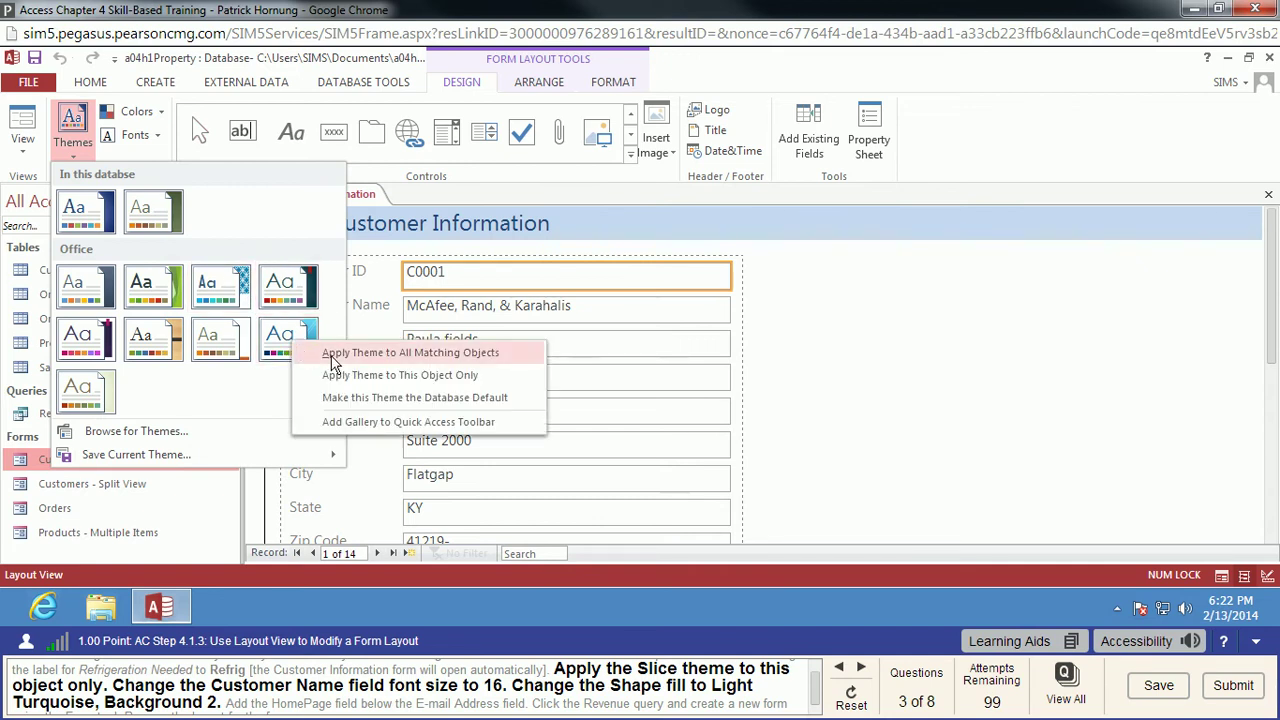
pyautogui.click(504, 381)
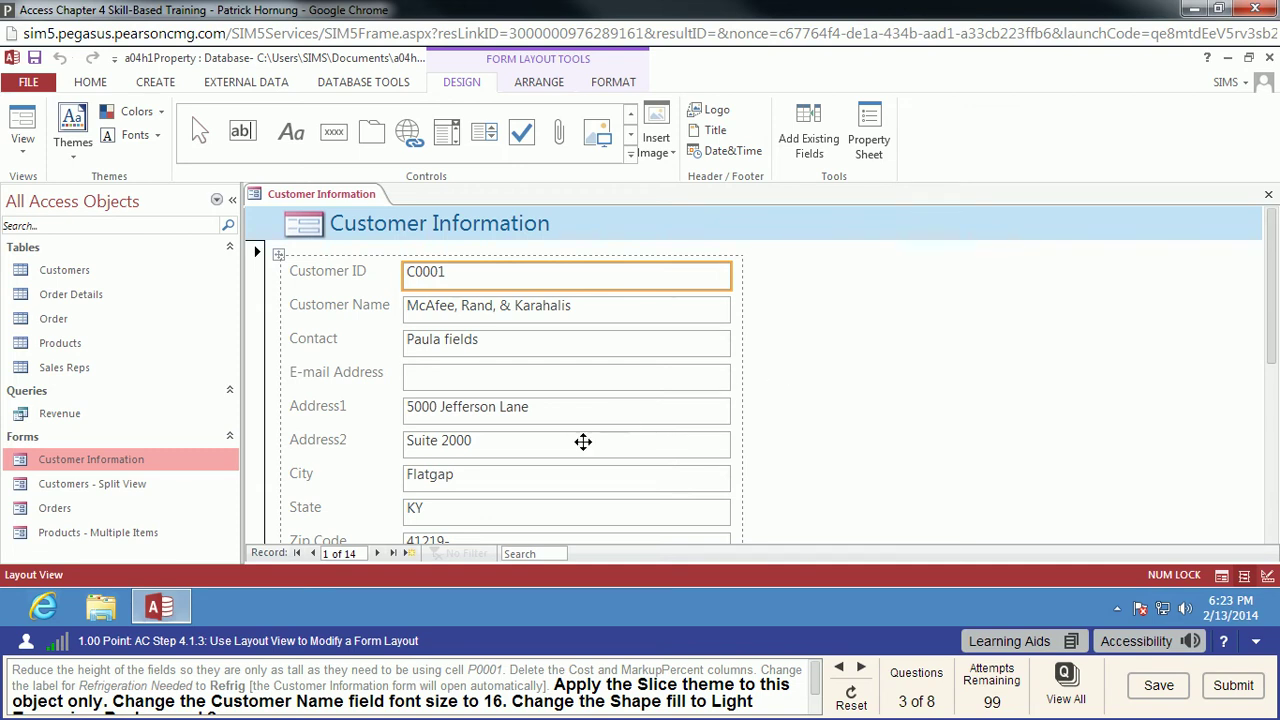
# - Set the Customer Name field's font size to 16 and its fill to Light Turquoise, Background 2
pyautogui.click(527, 311)
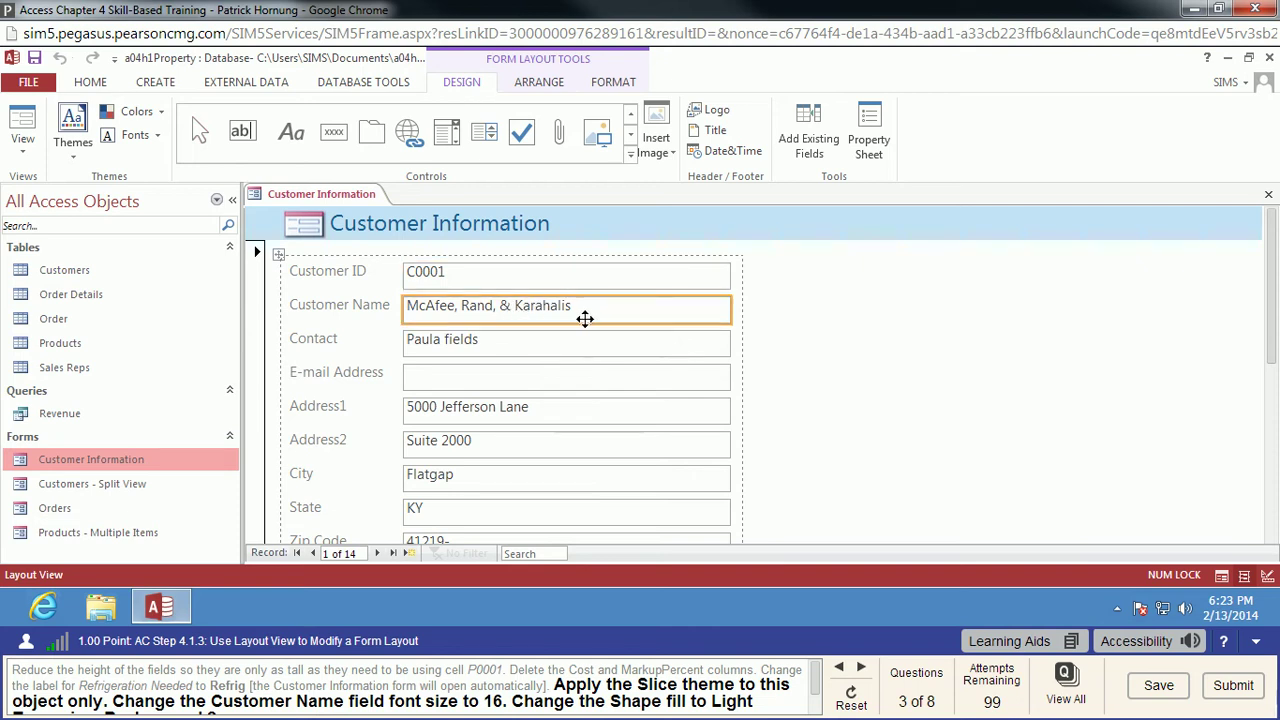
pyautogui.click(104, 86)
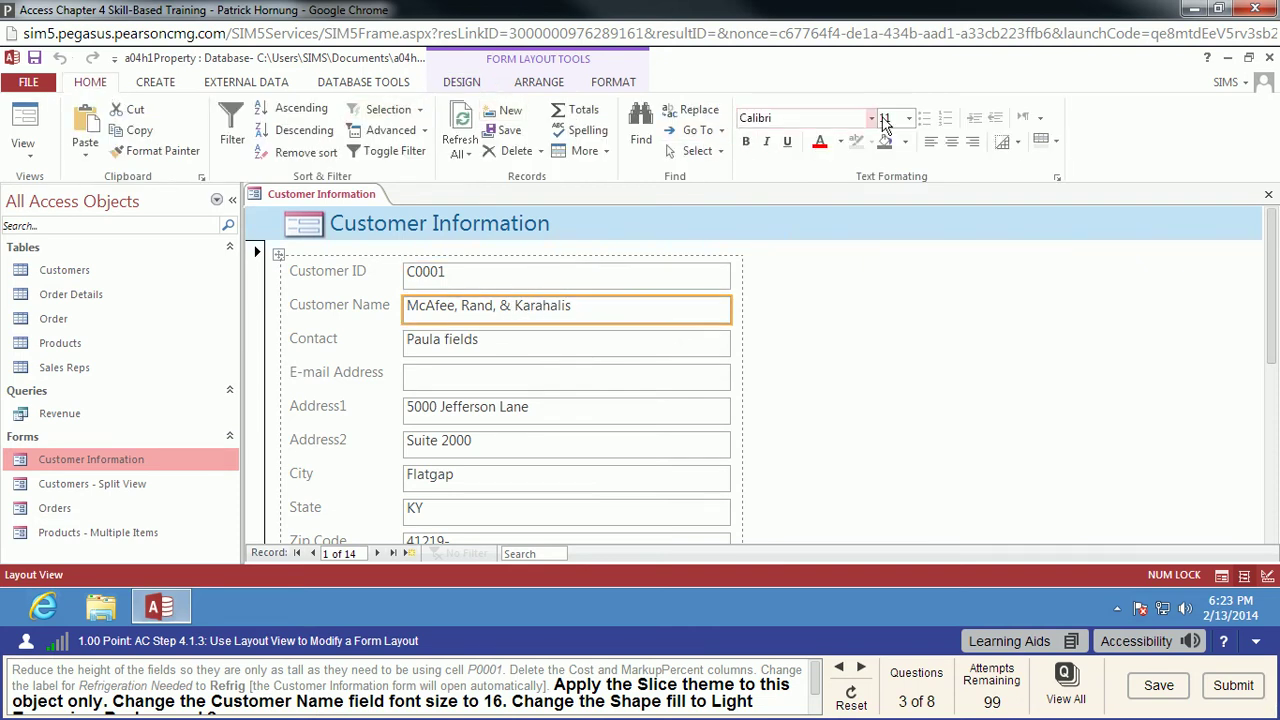
pyautogui.click(886, 118)
pyautogui.write('16')
pyautogui.press('Return')
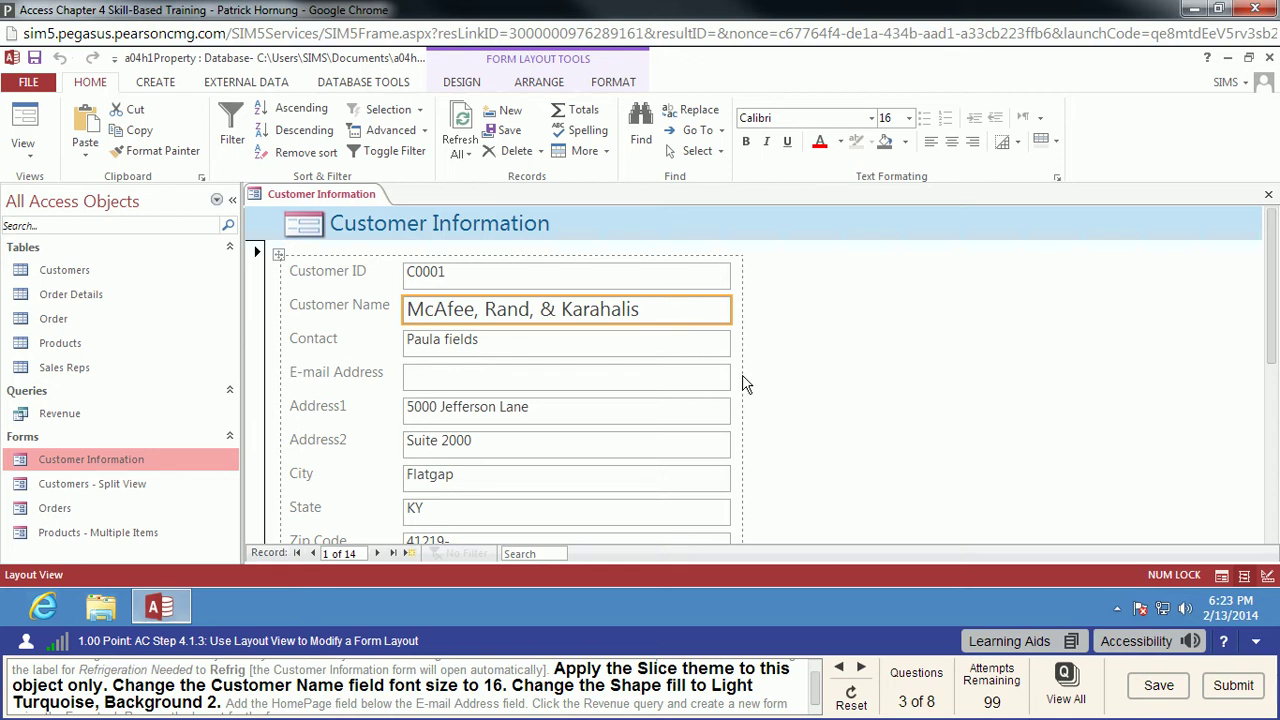
pyautogui.click(906, 142)
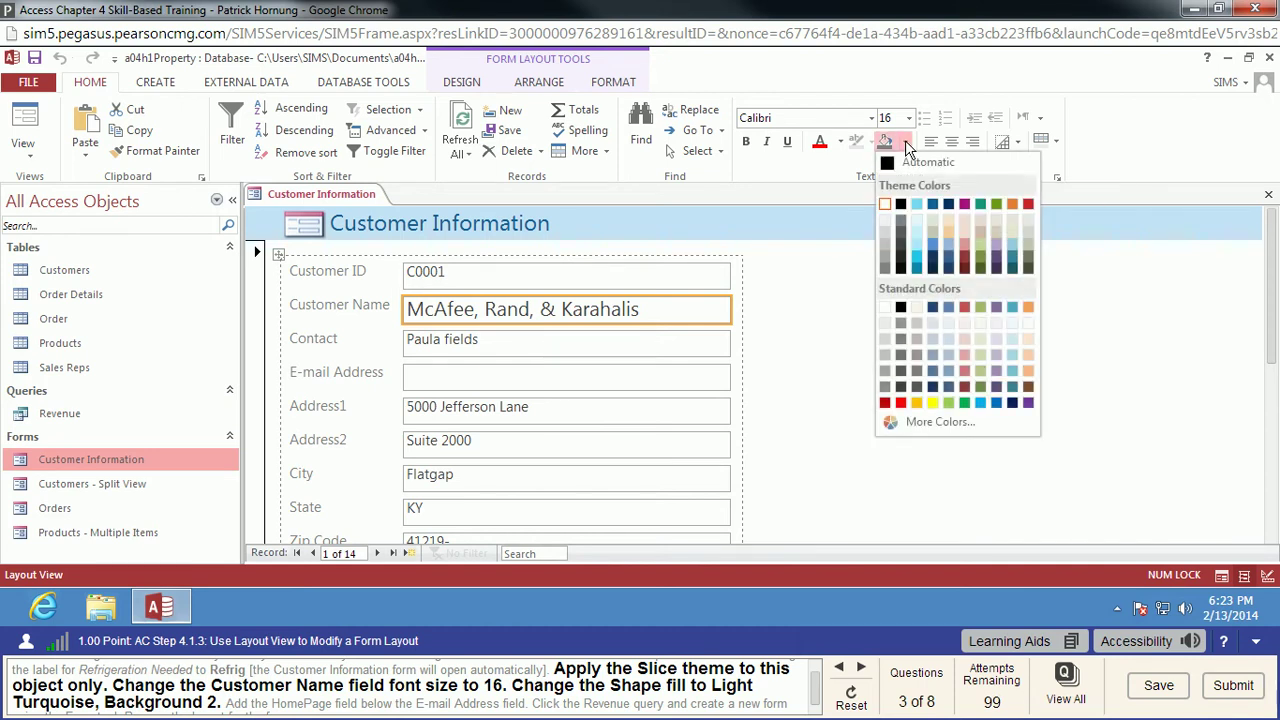
pyautogui.click(917, 205)
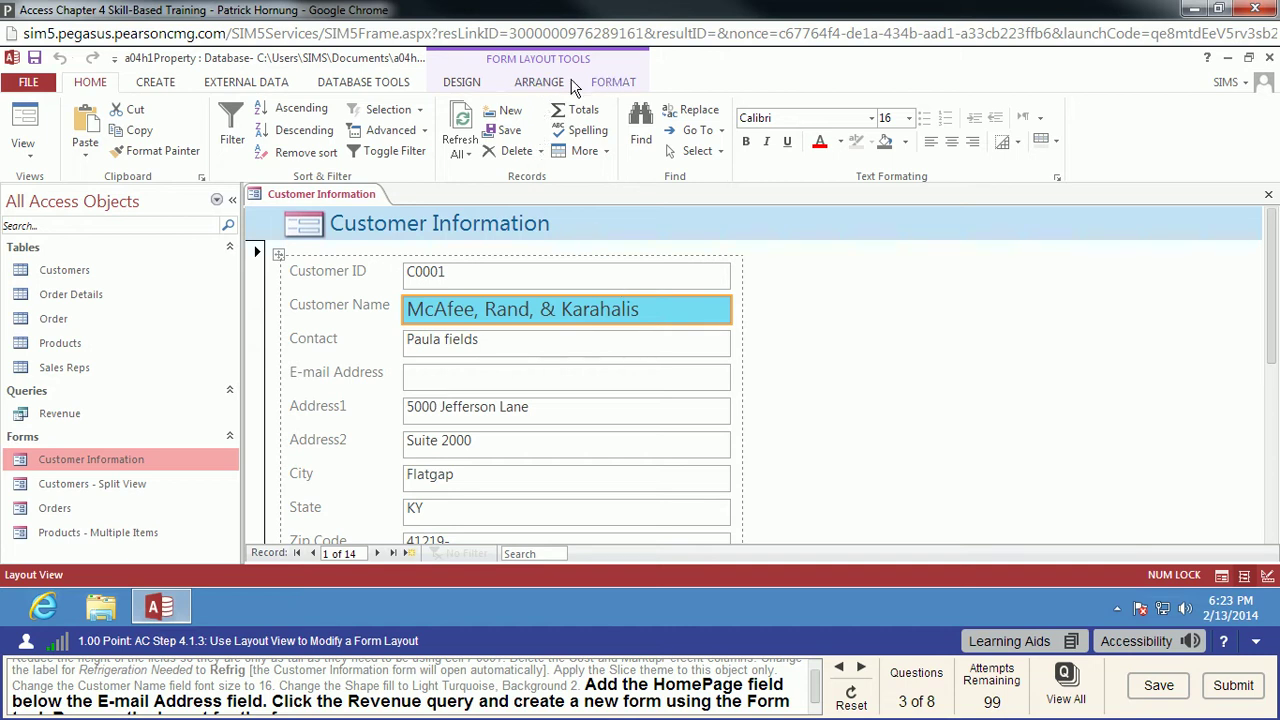
# - Add the existing HomePage field to the Customer Information form between E-mail Address and Address1
pyautogui.click(464, 88)
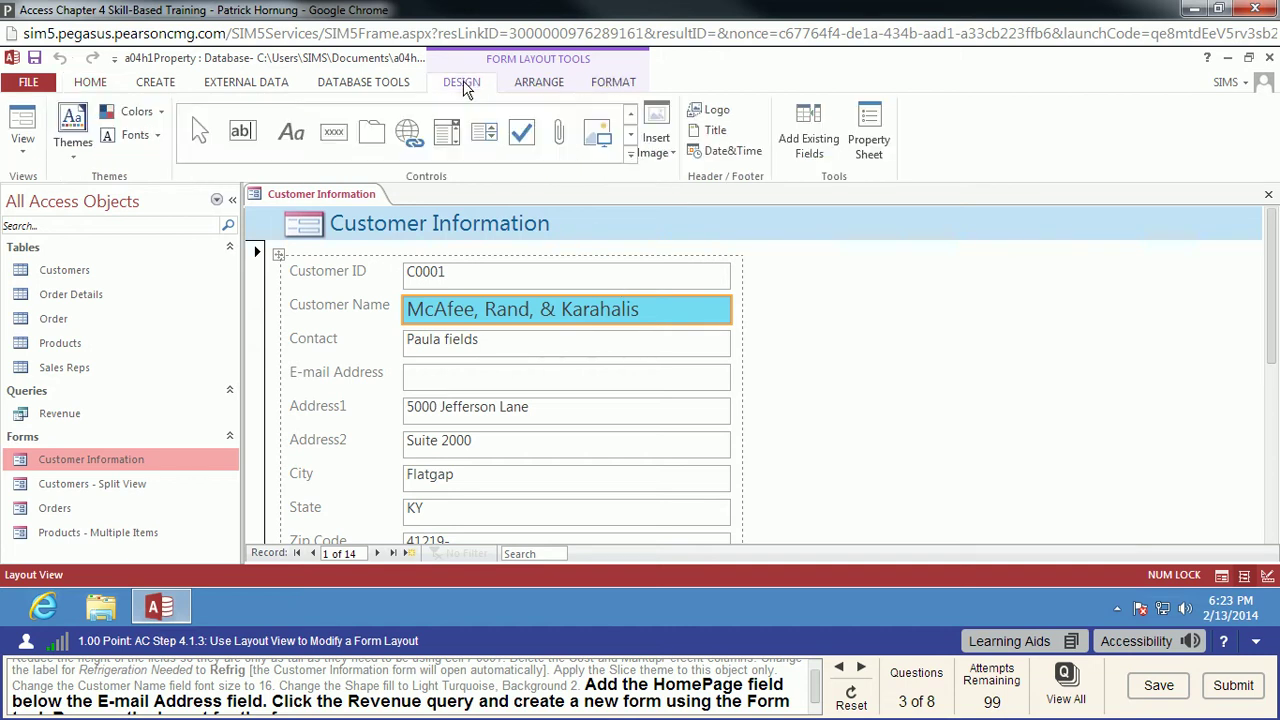
pyautogui.click(811, 138)
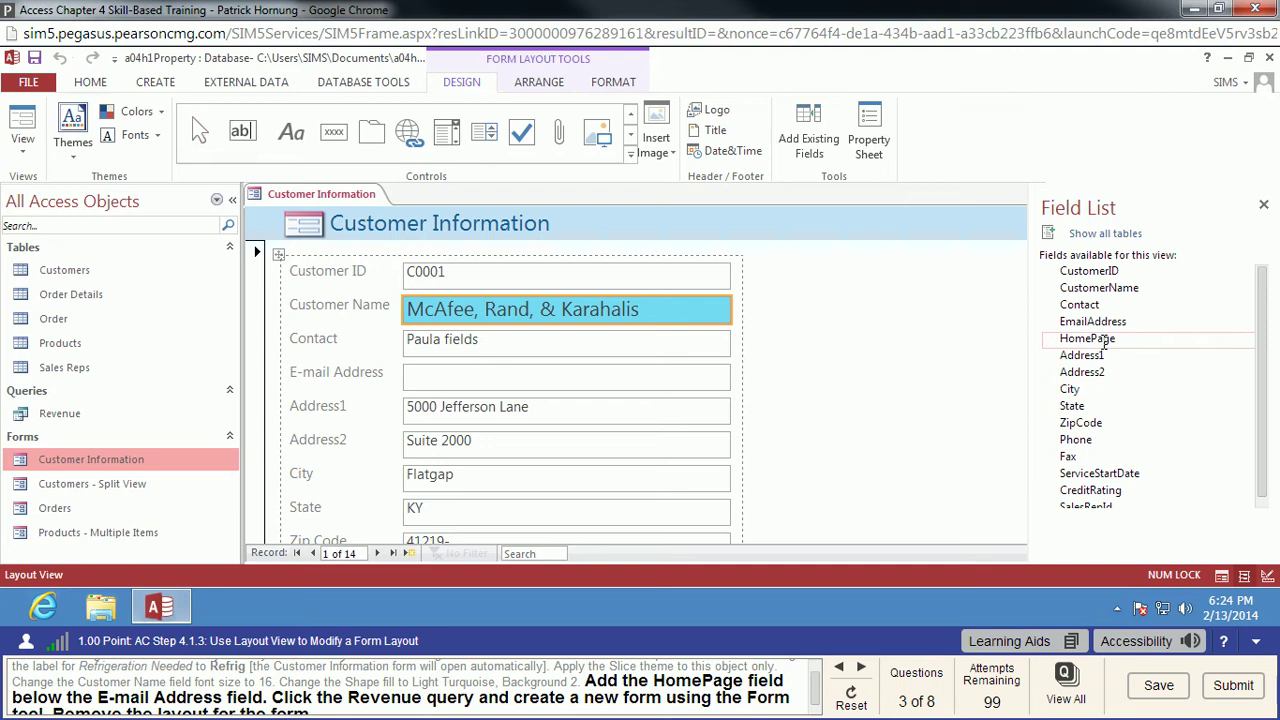
pyautogui.moveTo(1099, 341); pyautogui.dragTo(363, 408)
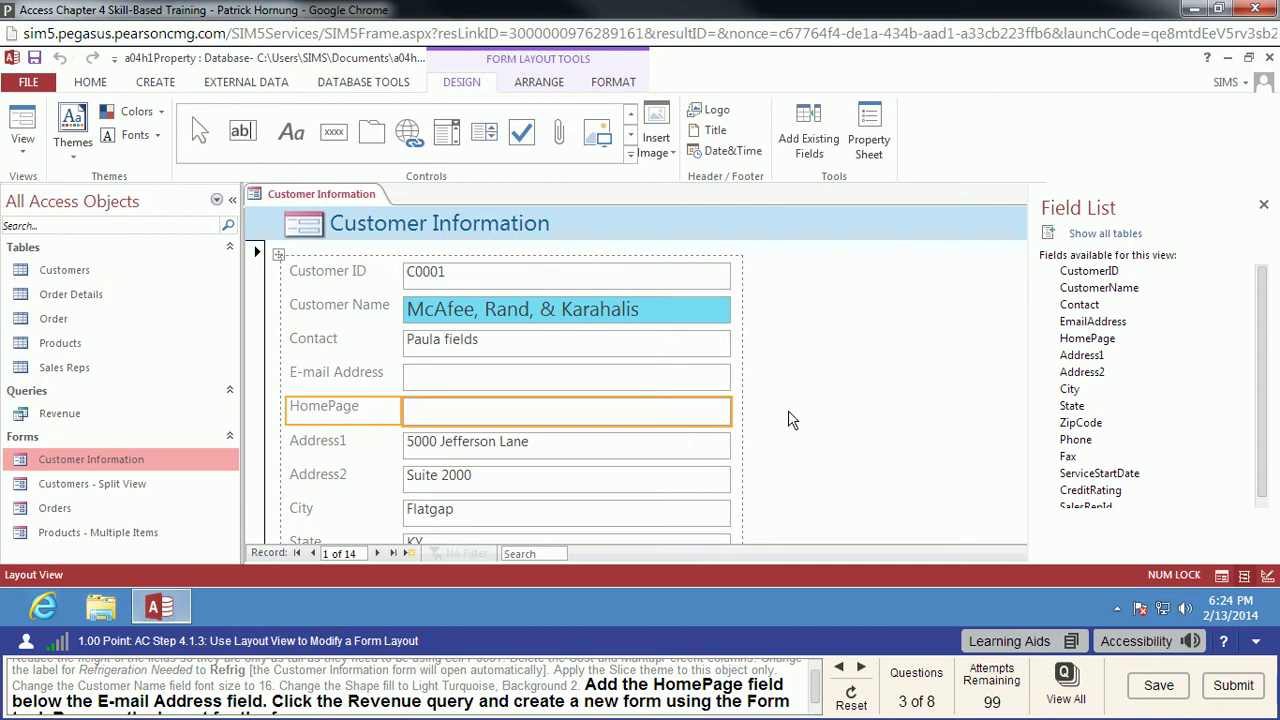
pyautogui.click(555, 381)
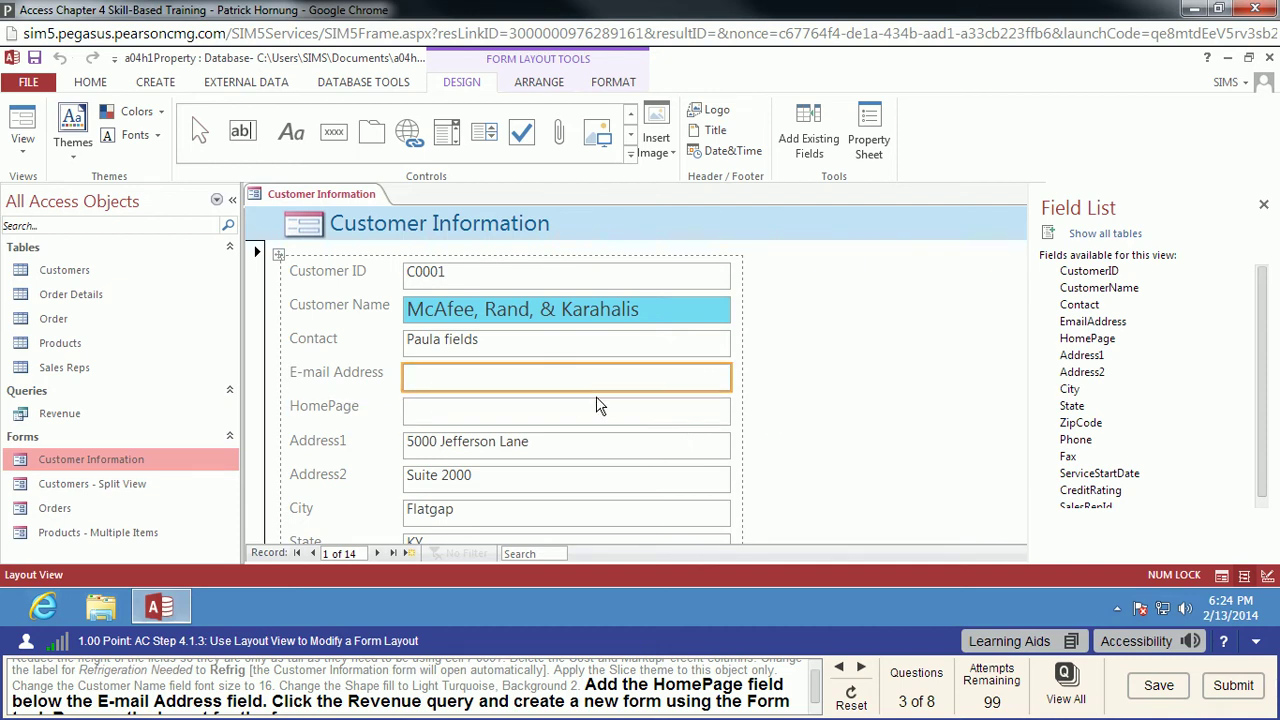
pyautogui.scroll(-2, 780, 415)
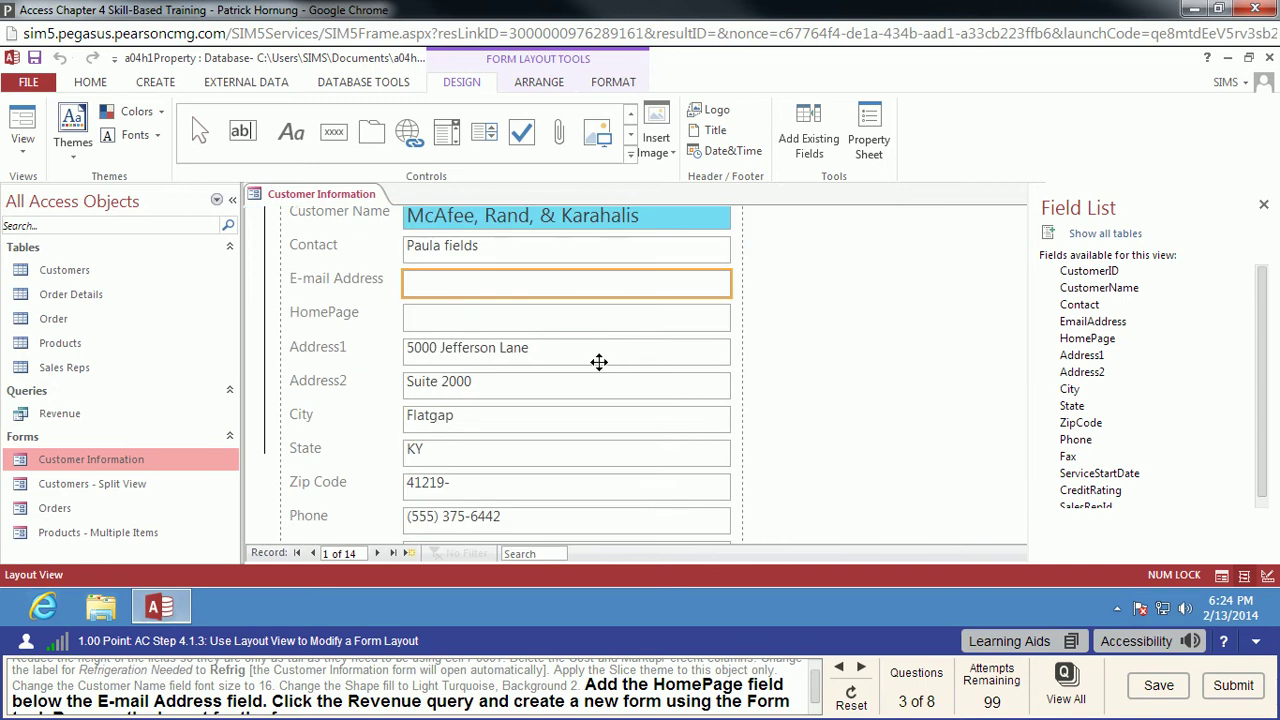
# - Create a new form from the Revenue query with the Form tool and read the rest of the instruction
pyautogui.click(62, 416)
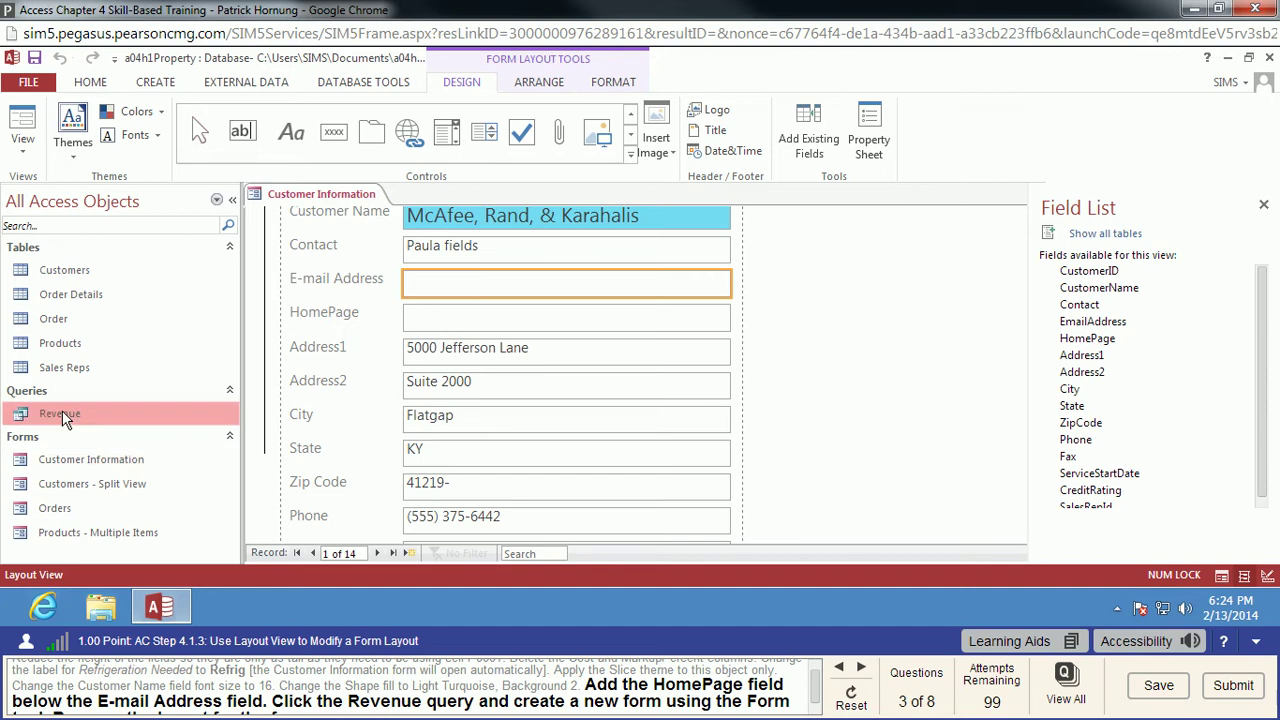
pyautogui.click(155, 82)
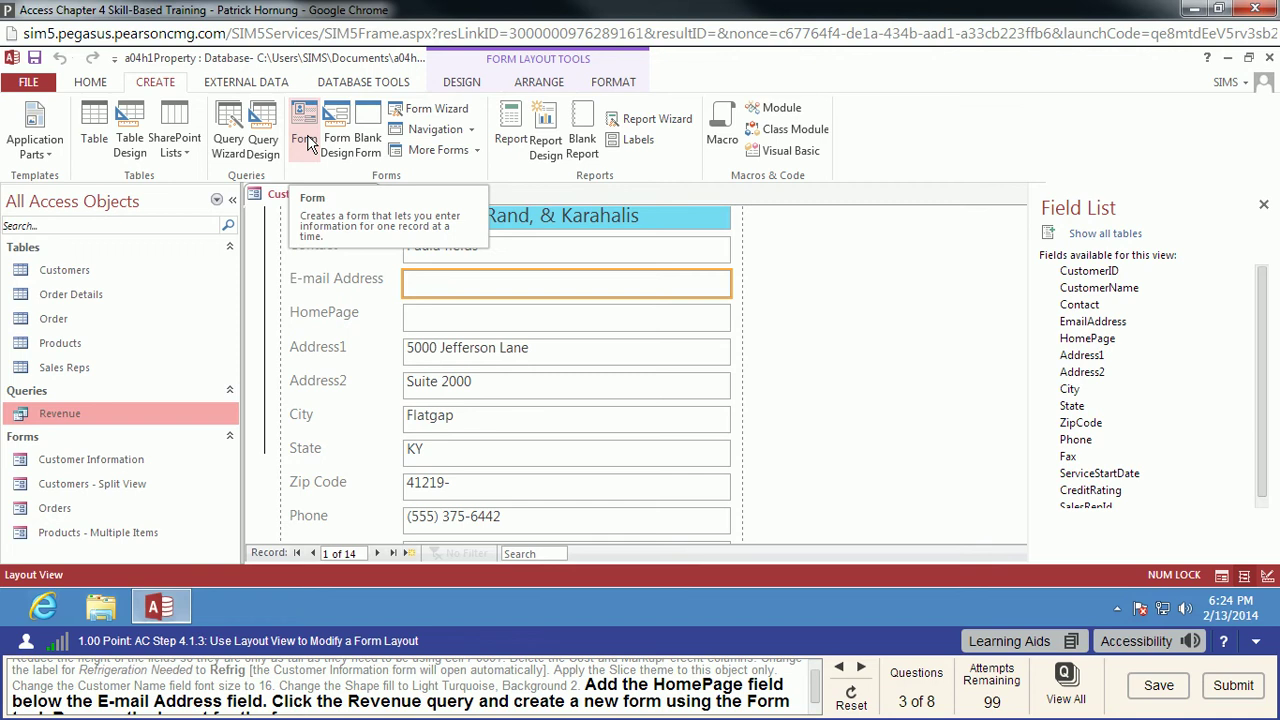
pyautogui.click(307, 141)
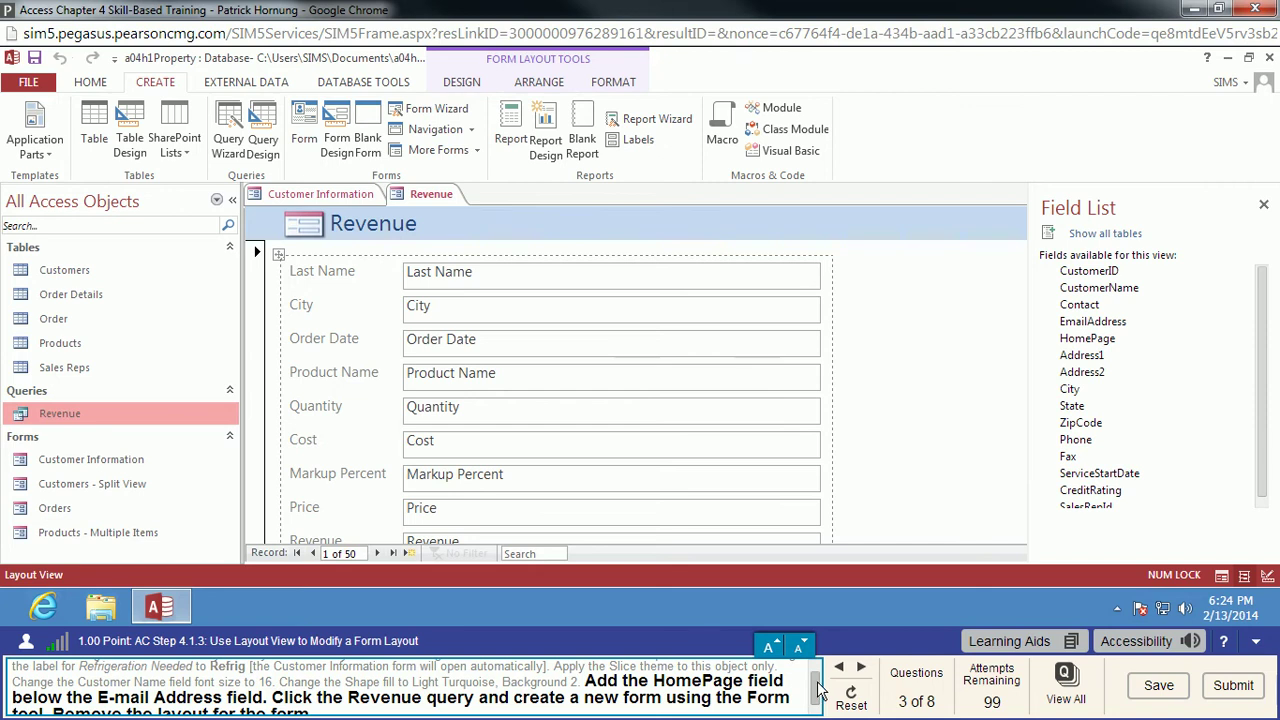
pyautogui.scroll(-1, 818, 700)
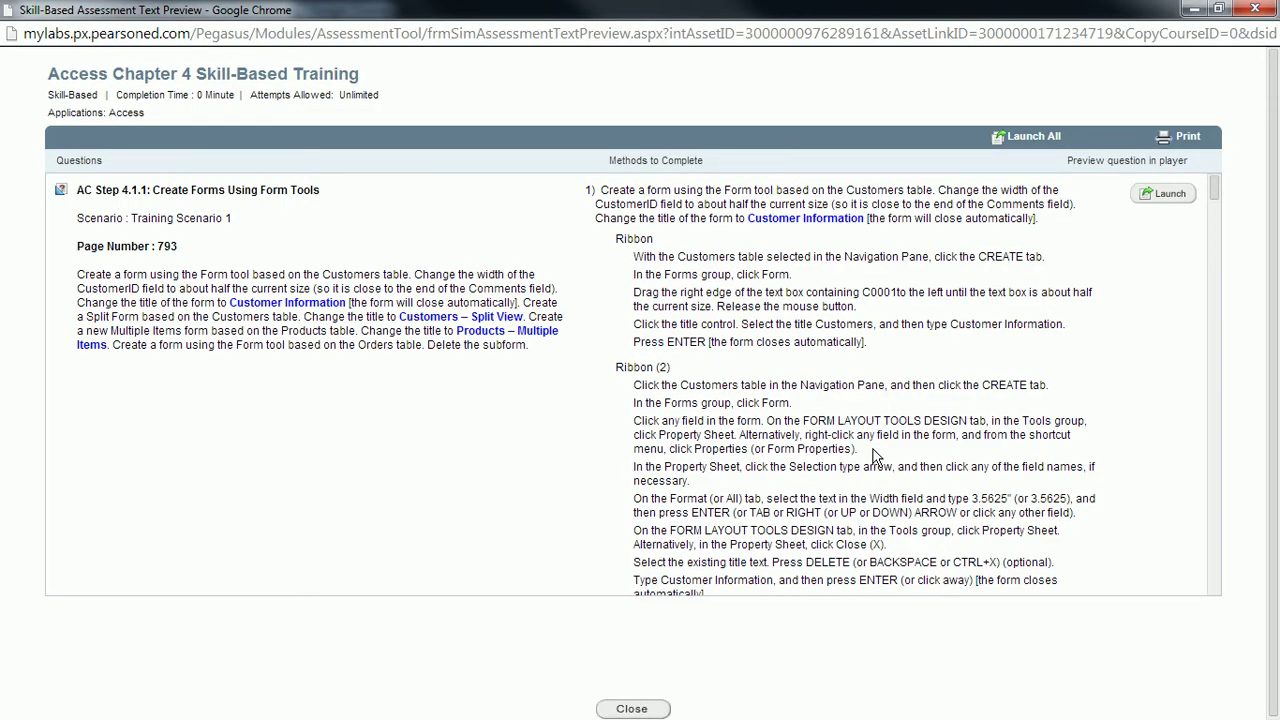
# - Search the assessment text preview for "remove layout", enlarge the page to 150%, read the method and return to the training simulation
pyautogui.hotkey('ctrl', 'f')
pyautogui.write('remove layout')
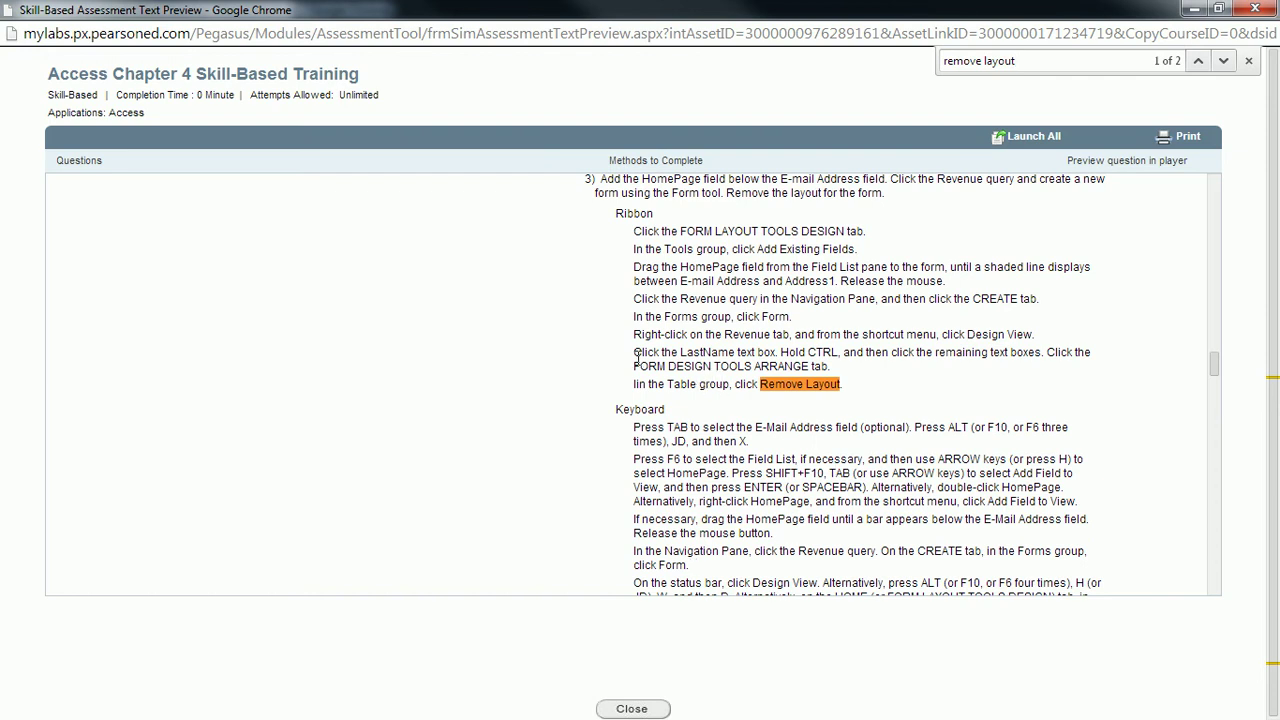
pyautogui.hotkey('ctrl', '+')
pyautogui.hotkey('ctrl', '+')
pyautogui.hotkey('ctrl', '+')
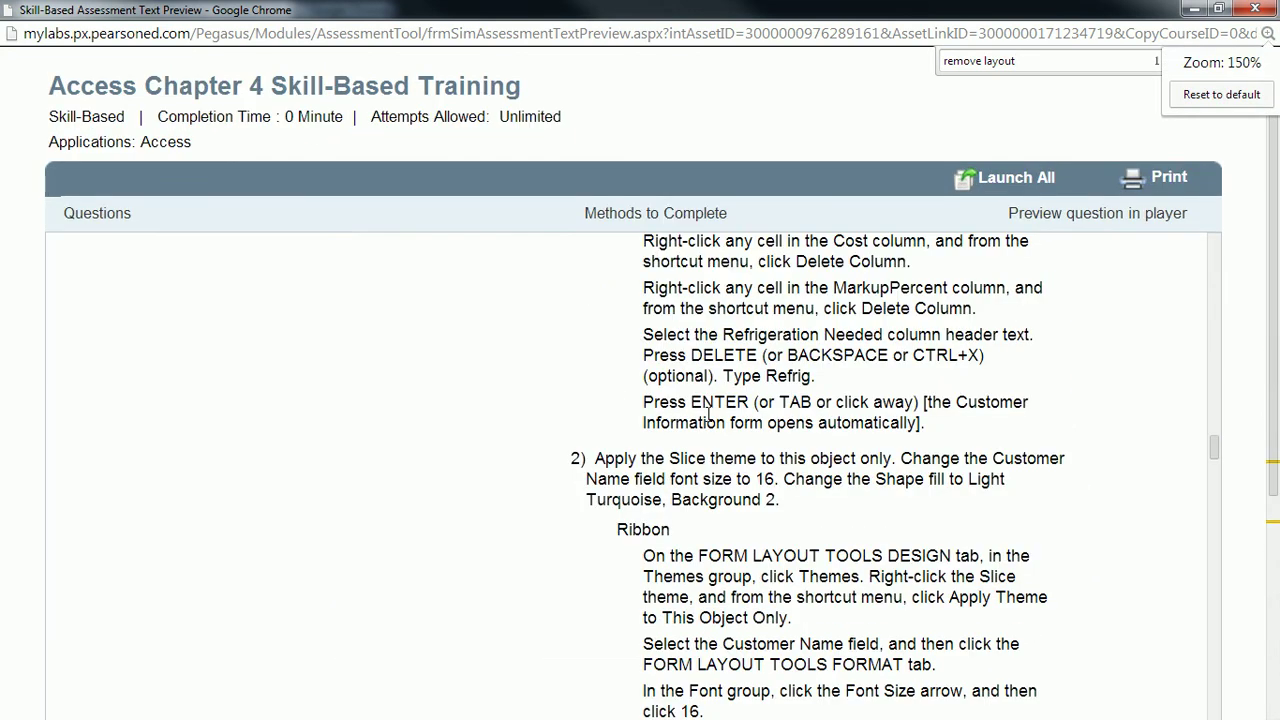
pyautogui.press('Return')
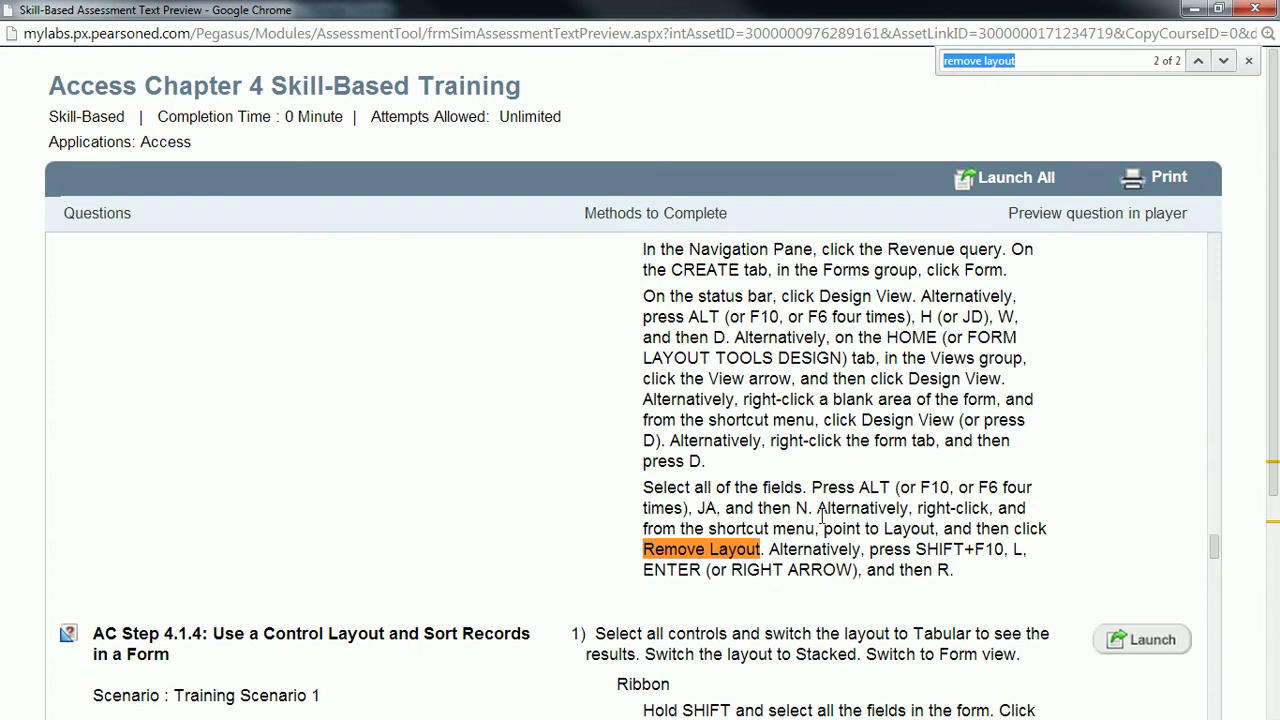
pyautogui.scroll(6, 822, 515)
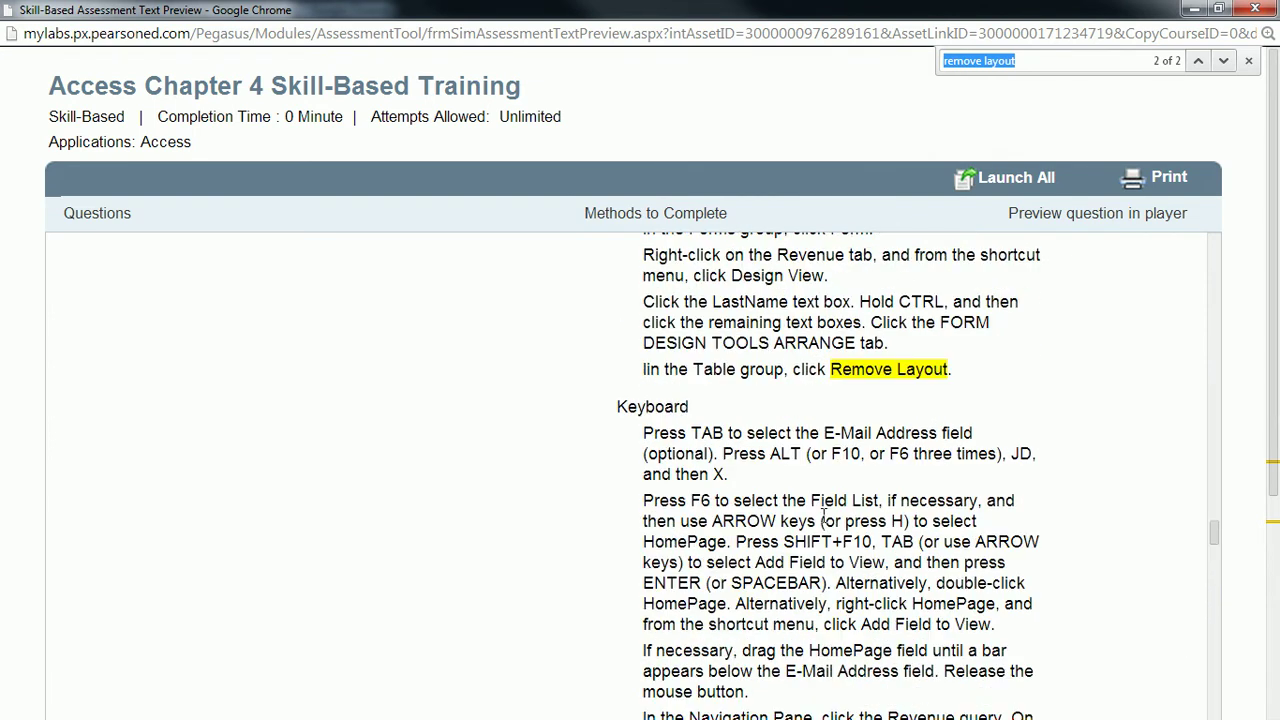
pyautogui.moveTo(737, 418); pyautogui.dragTo(841, 418)
pyautogui.click(630, 460)
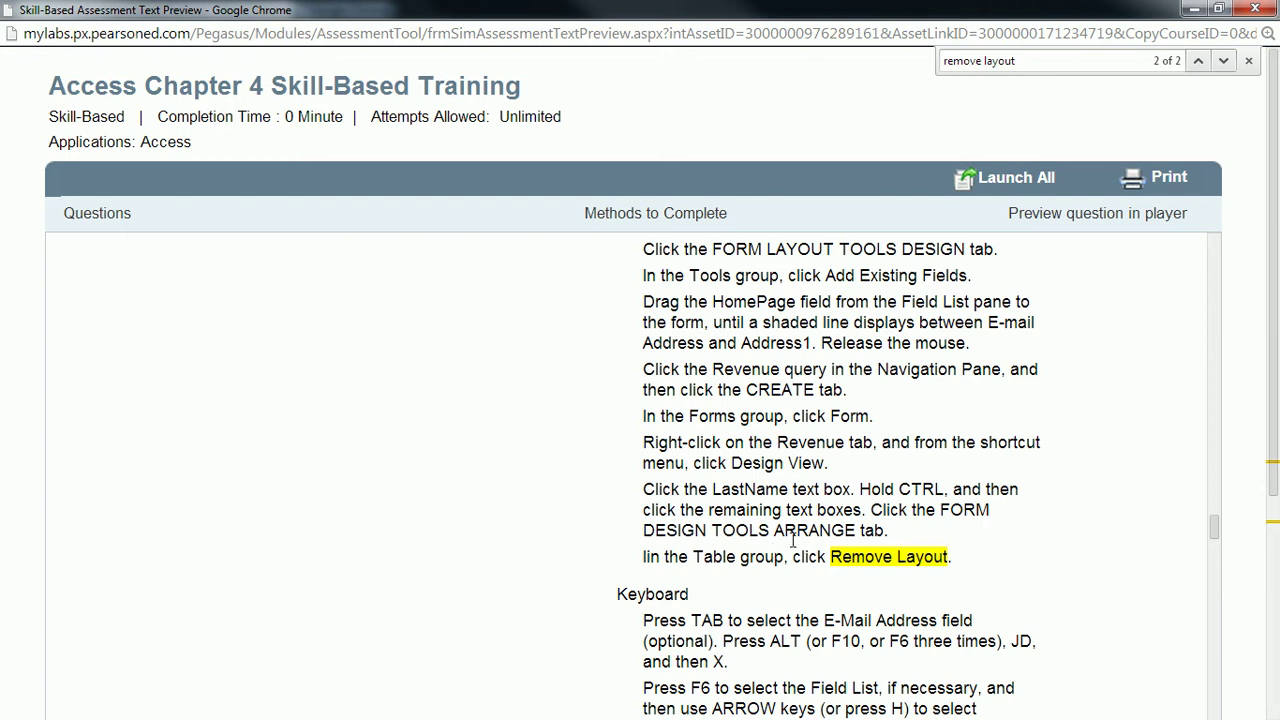
pyautogui.hotkey('alt', 'Tab')
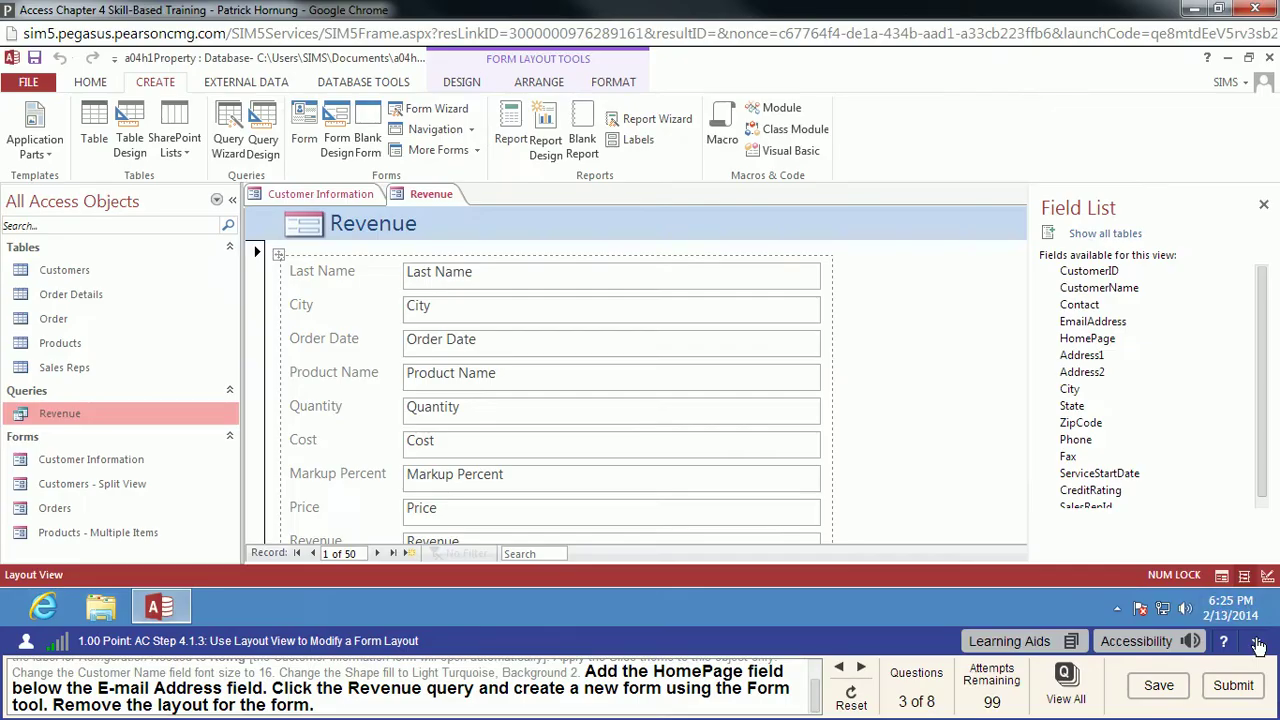
# - In Design view, select all the Revenue form's fields from Last Name to Revenue and remove their layout
pyautogui.rightClick(430, 200)
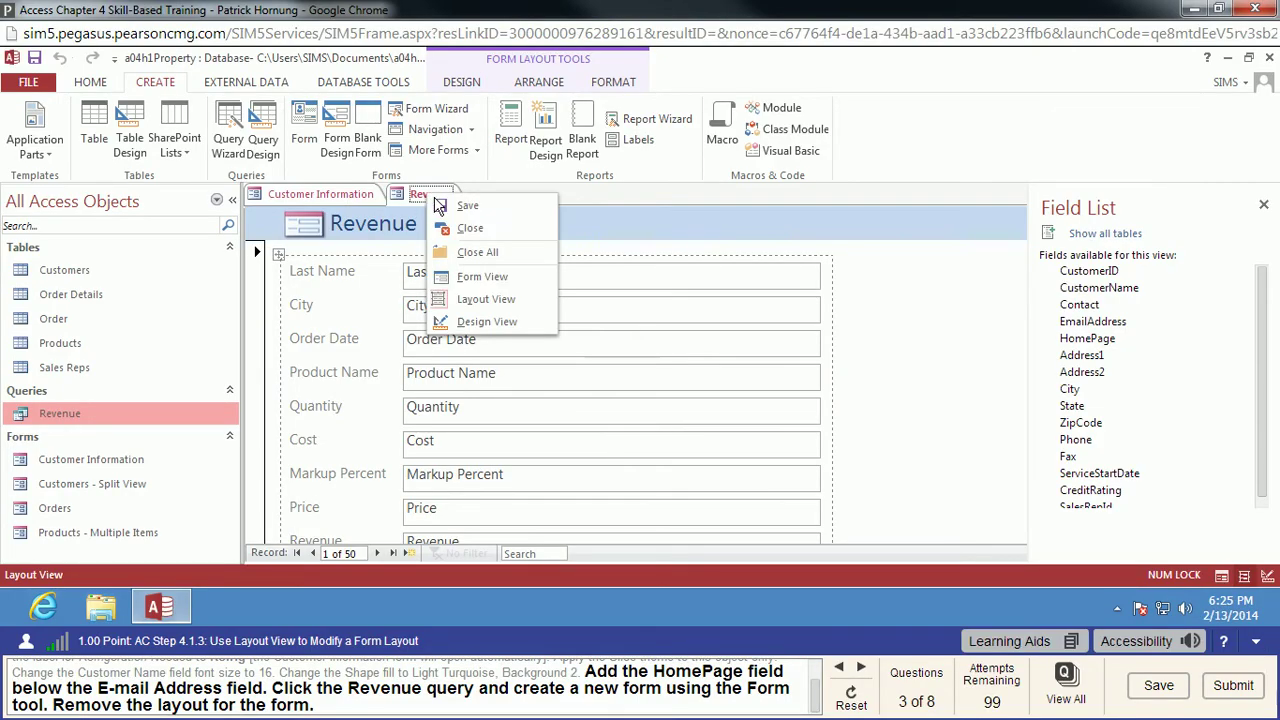
pyautogui.click(492, 321)
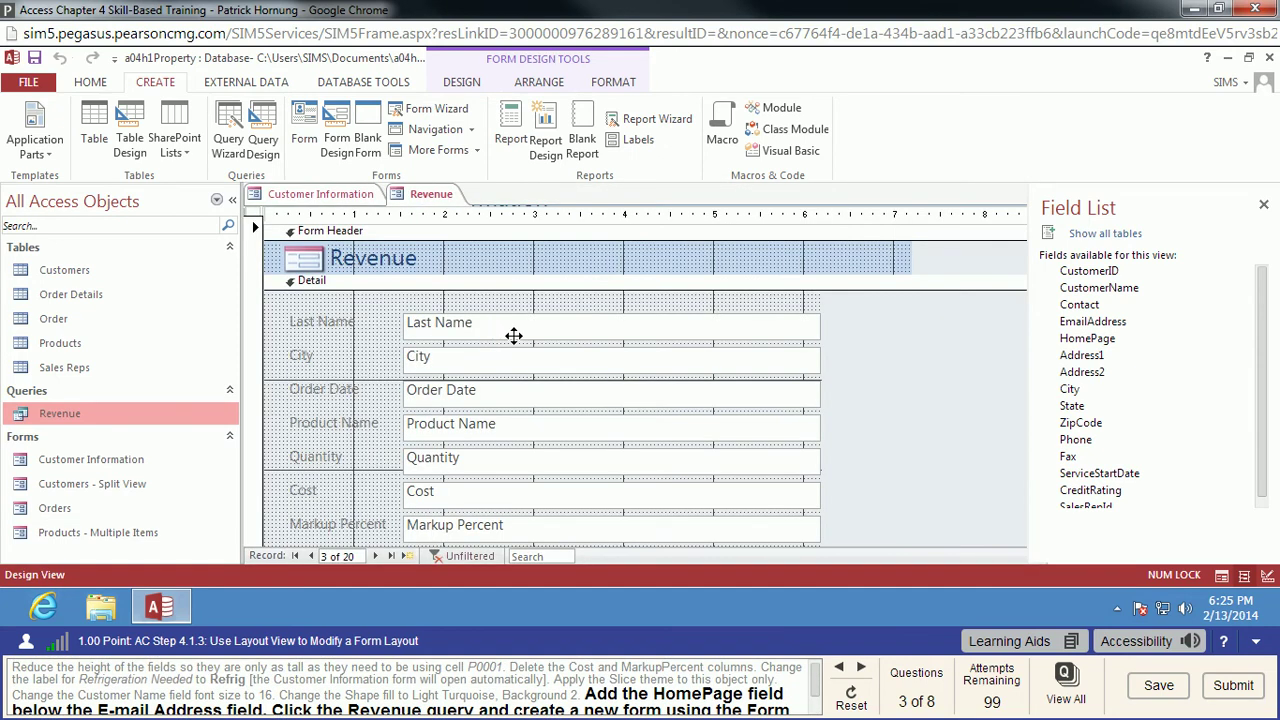
pyautogui.click(506, 325)
pyautogui.keyDown('shift'); pyautogui.click(506, 360); pyautogui.keyUp('shift')
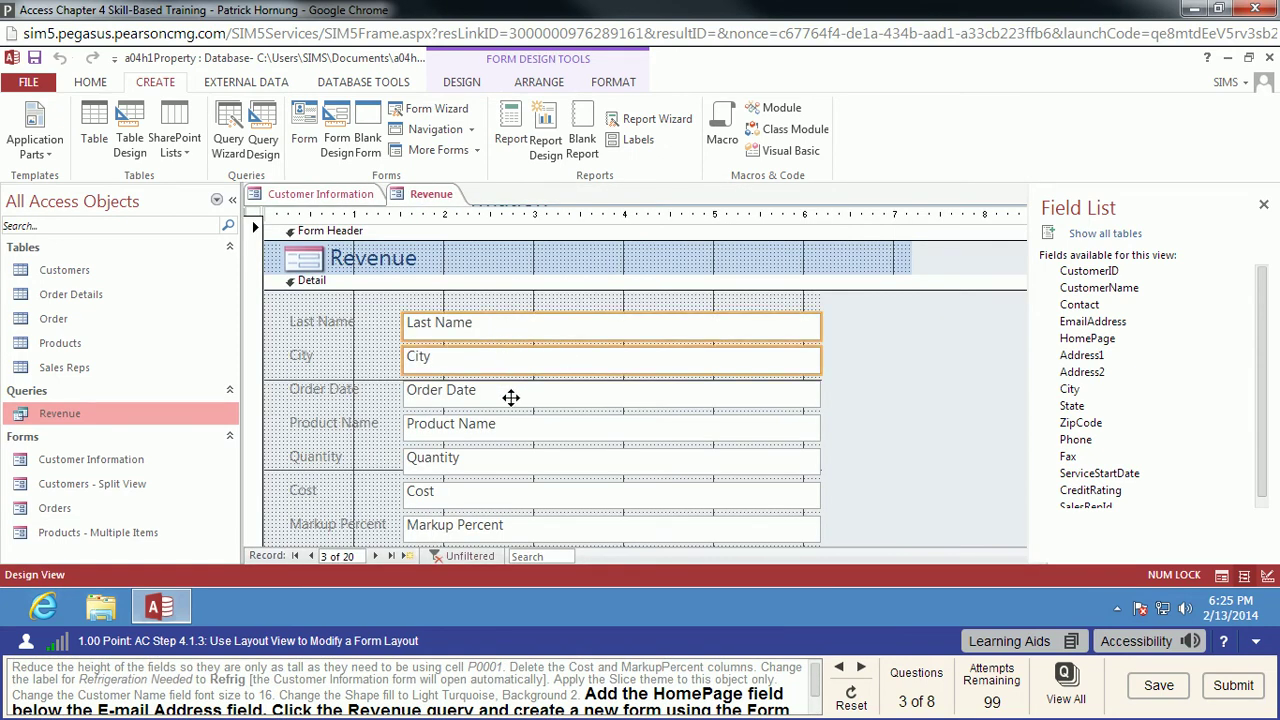
pyautogui.keyDown('shift'); pyautogui.click(510, 395); pyautogui.keyUp('shift')
pyautogui.keyDown('shift'); pyautogui.click(512, 425); pyautogui.keyUp('shift')
pyautogui.keyDown('shift'); pyautogui.click(511, 462); pyautogui.keyUp('shift')
pyautogui.keyDown('shift'); pyautogui.click(509, 497); pyautogui.keyUp('shift')
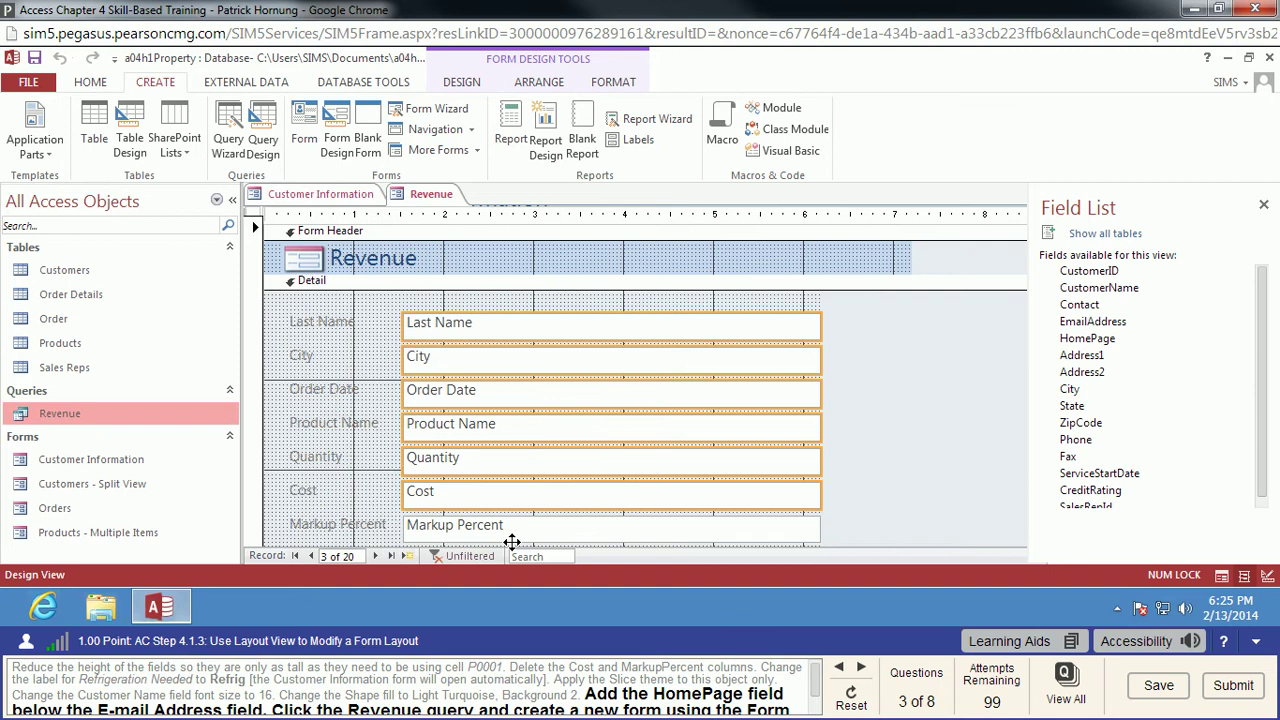
pyautogui.keyDown('shift'); pyautogui.click(513, 530); pyautogui.keyUp('shift')
pyautogui.scroll(-2, 523, 514)
pyautogui.keyDown('shift'); pyautogui.click(510, 485); pyautogui.keyUp('shift')
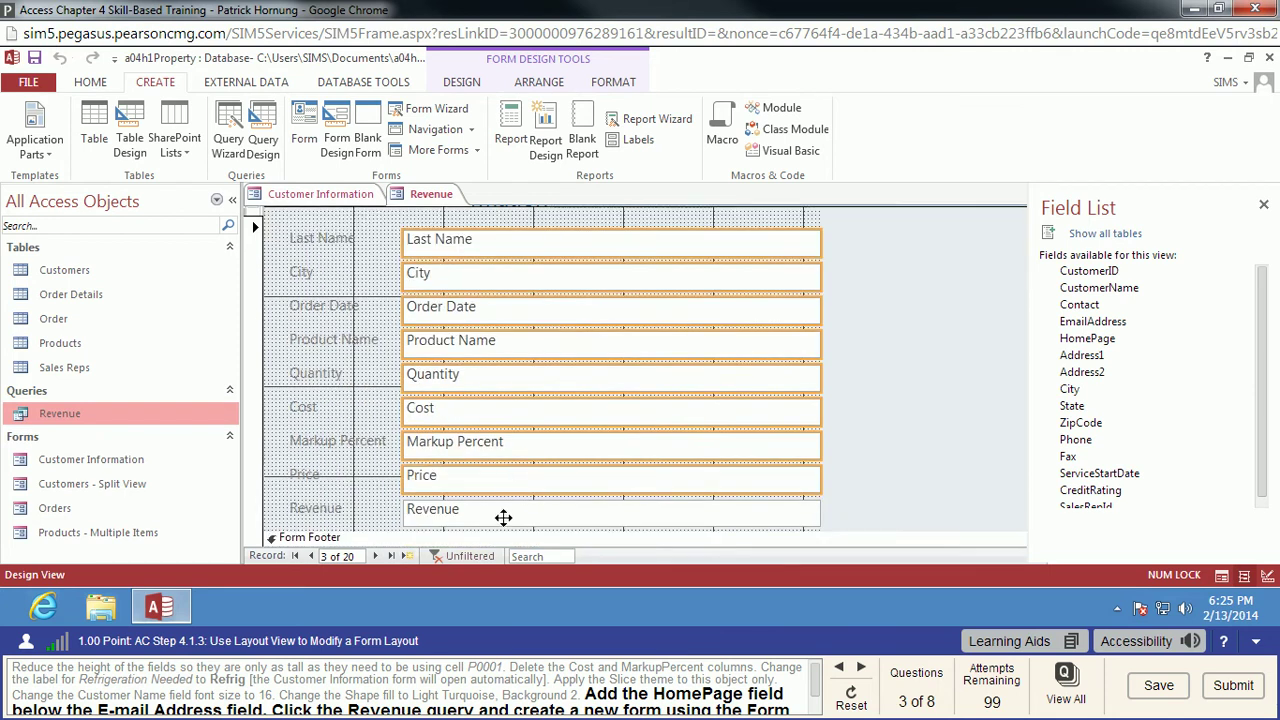
pyautogui.keyDown('shift'); pyautogui.click(503, 517); pyautogui.keyUp('shift')
pyautogui.scroll(3, 527, 457)
pyautogui.scroll(-2, 527, 457)
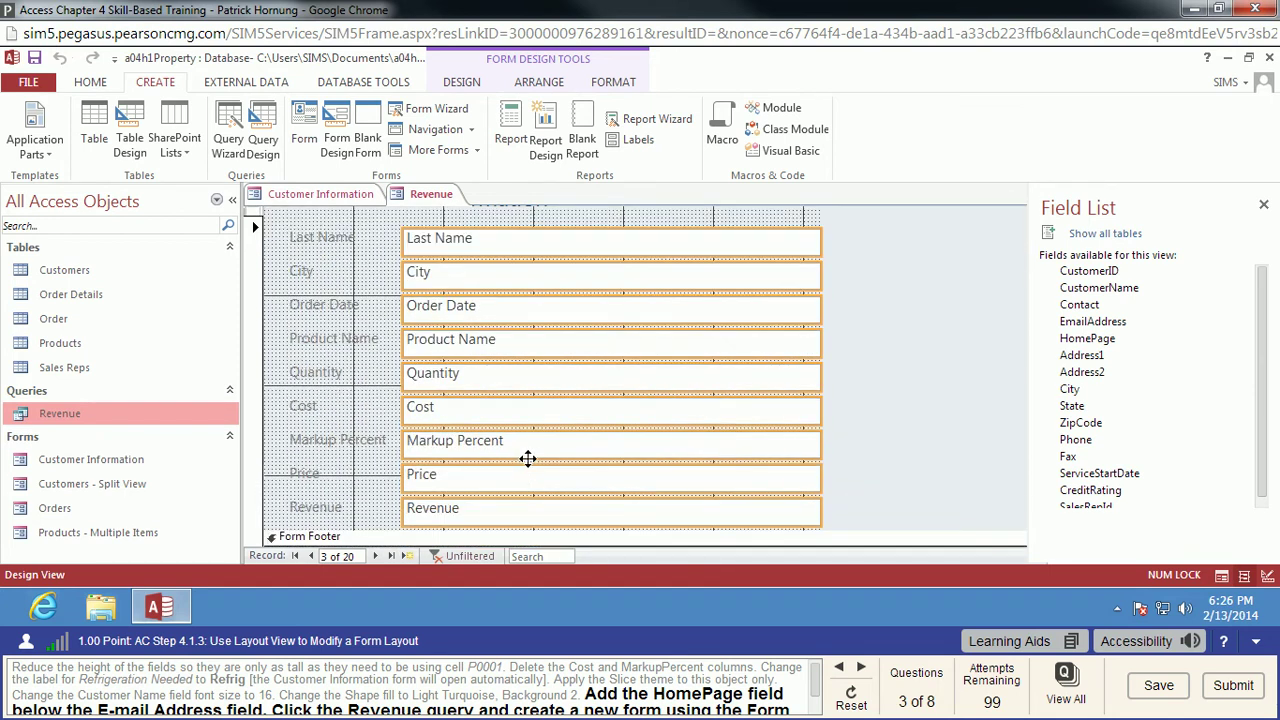
pyautogui.click(470, 86)
pyautogui.click(540, 84)
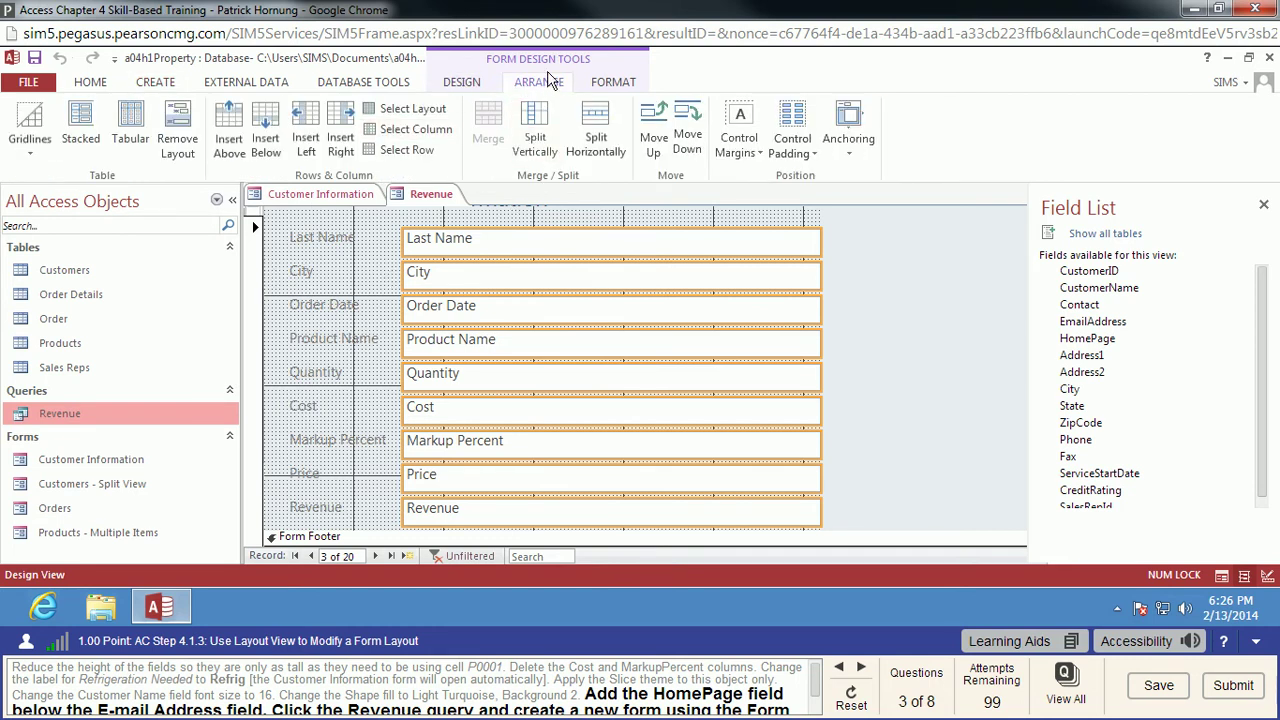
pyautogui.click(180, 145)
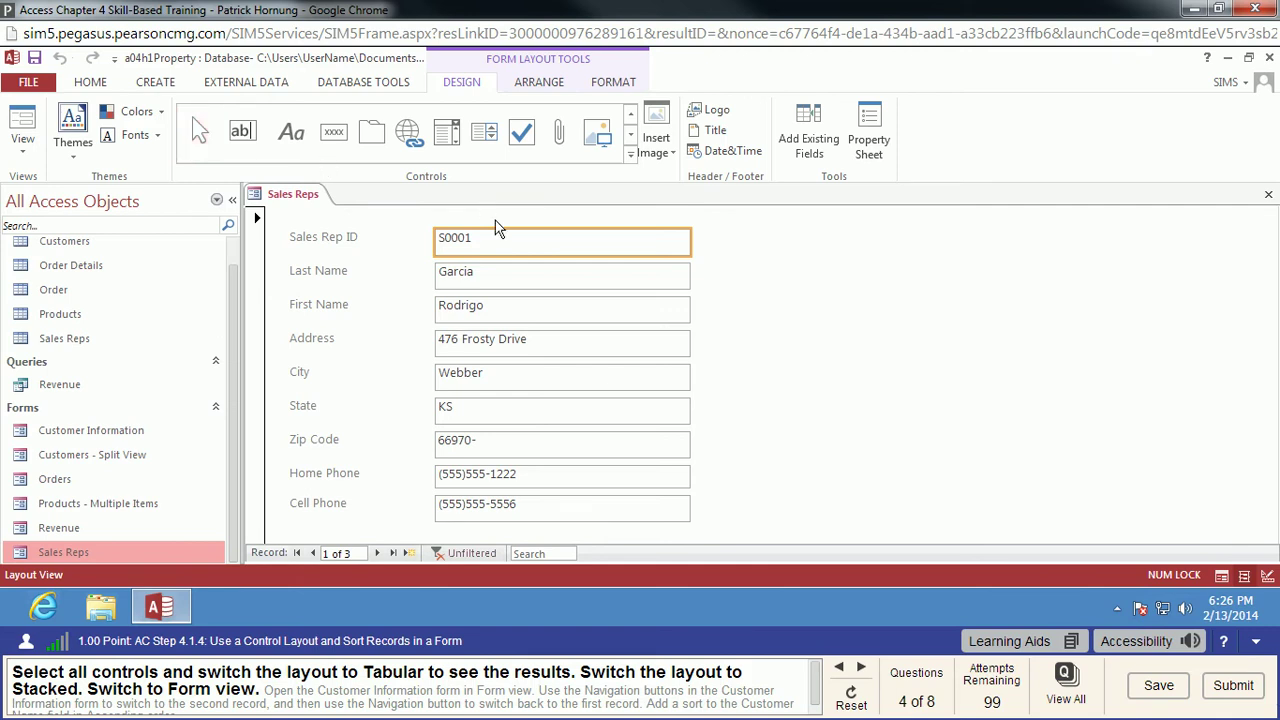
# - Add the Sales Reps text boxes from Last Name to Cell Phone to the selection, and try the Tabular layout and Design view
pyautogui.keyDown('shift'); pyautogui.click(522, 284); pyautogui.keyUp('shift')
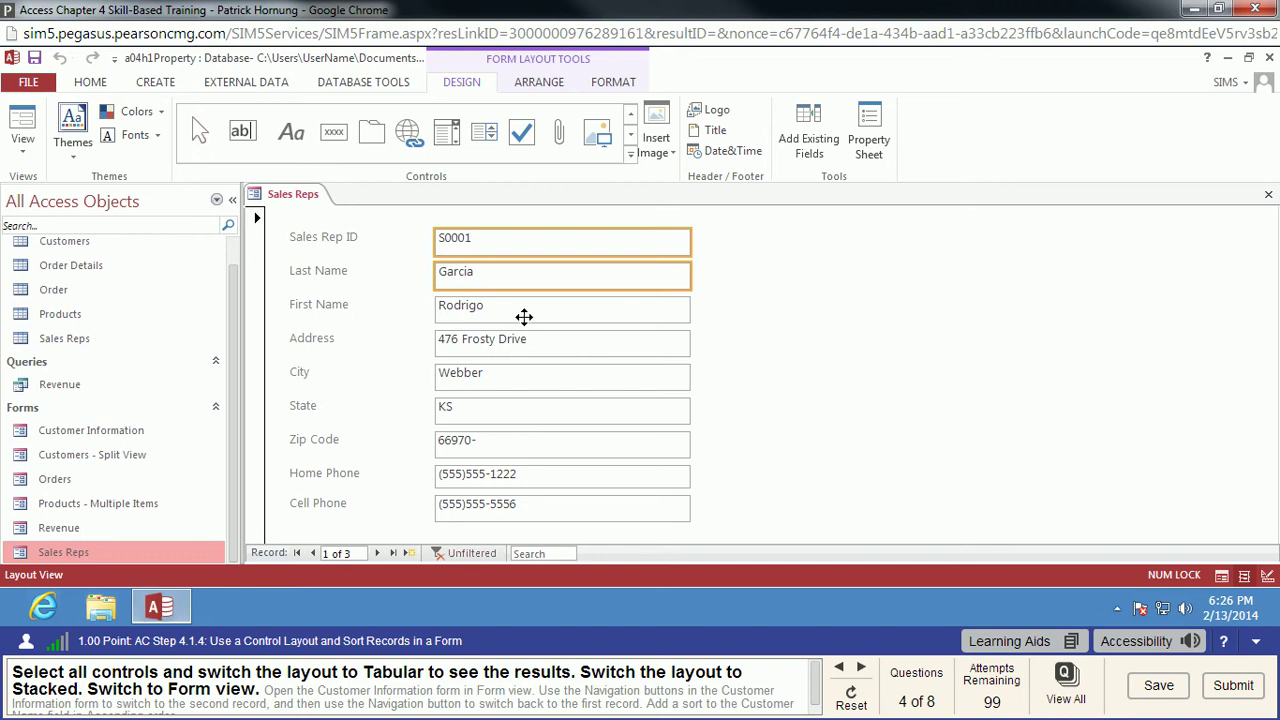
pyautogui.keyDown('shift'); pyautogui.click(523, 314); pyautogui.keyUp('shift')
pyautogui.keyDown('shift'); pyautogui.click(524, 346); pyautogui.keyUp('shift')
pyautogui.keyDown('shift'); pyautogui.click(537, 379); pyautogui.keyUp('shift')
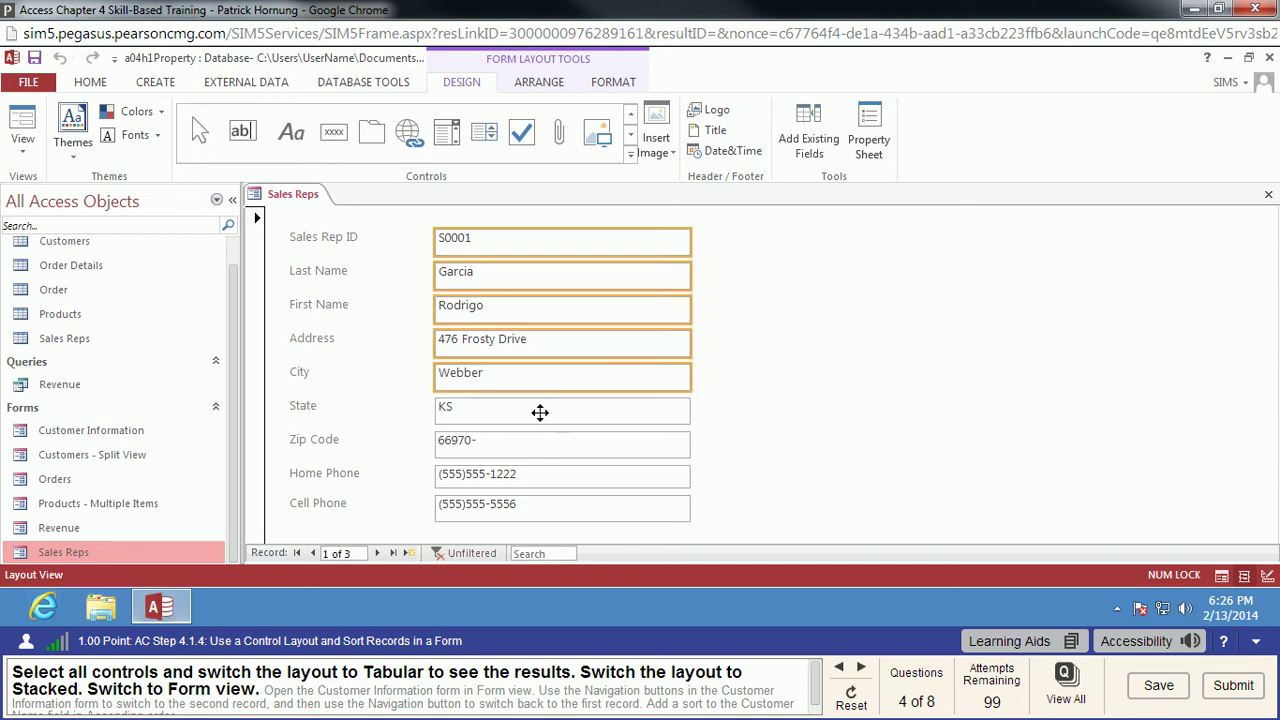
pyautogui.keyDown('shift'); pyautogui.click(538, 413); pyautogui.keyUp('shift')
pyautogui.keyDown('shift'); pyautogui.click(545, 440); pyautogui.keyUp('shift')
pyautogui.keyDown('shift'); pyautogui.click(557, 481); pyautogui.keyUp('shift')
pyautogui.keyDown('shift'); pyautogui.click(566, 510); pyautogui.keyUp('shift')
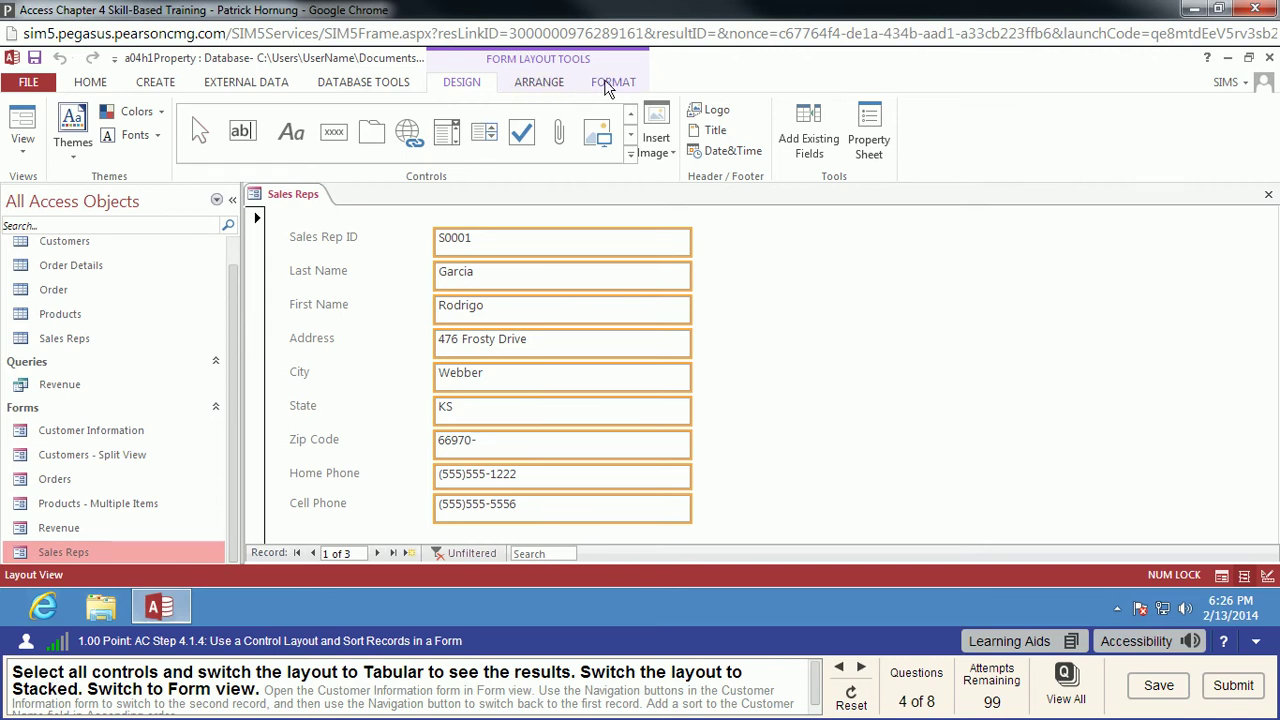
pyautogui.click(537, 83)
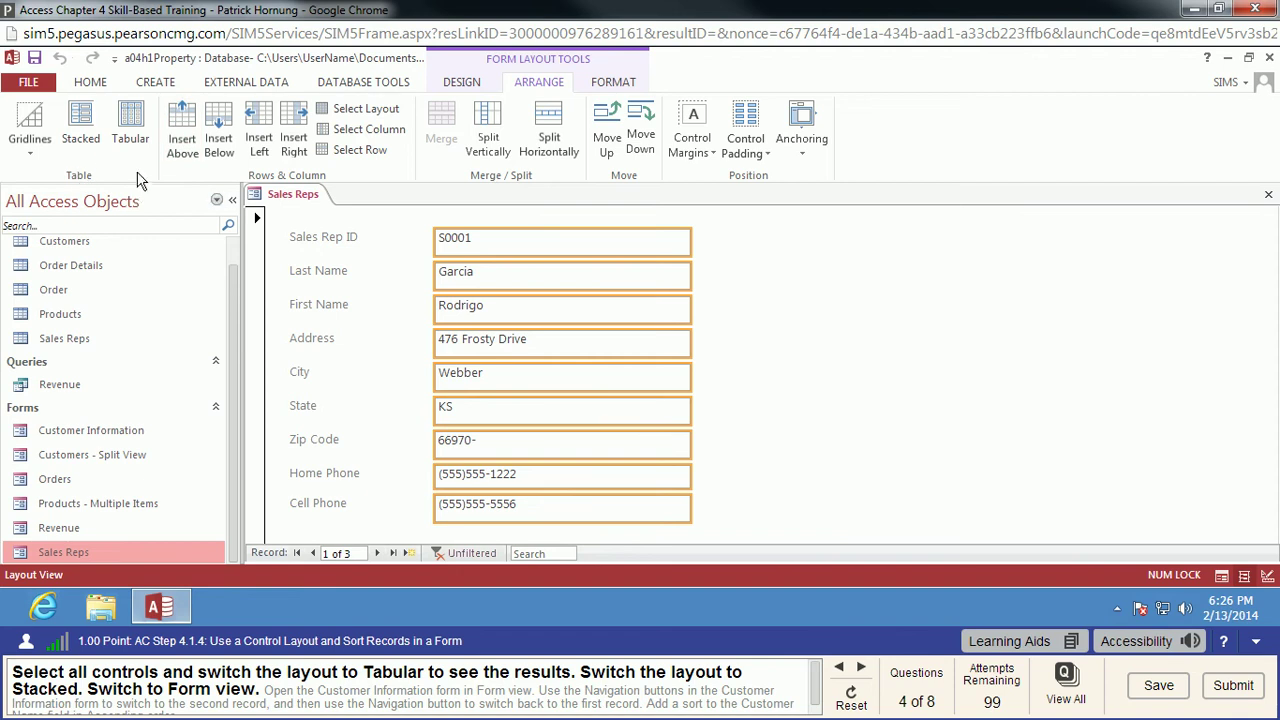
pyautogui.click(137, 118)
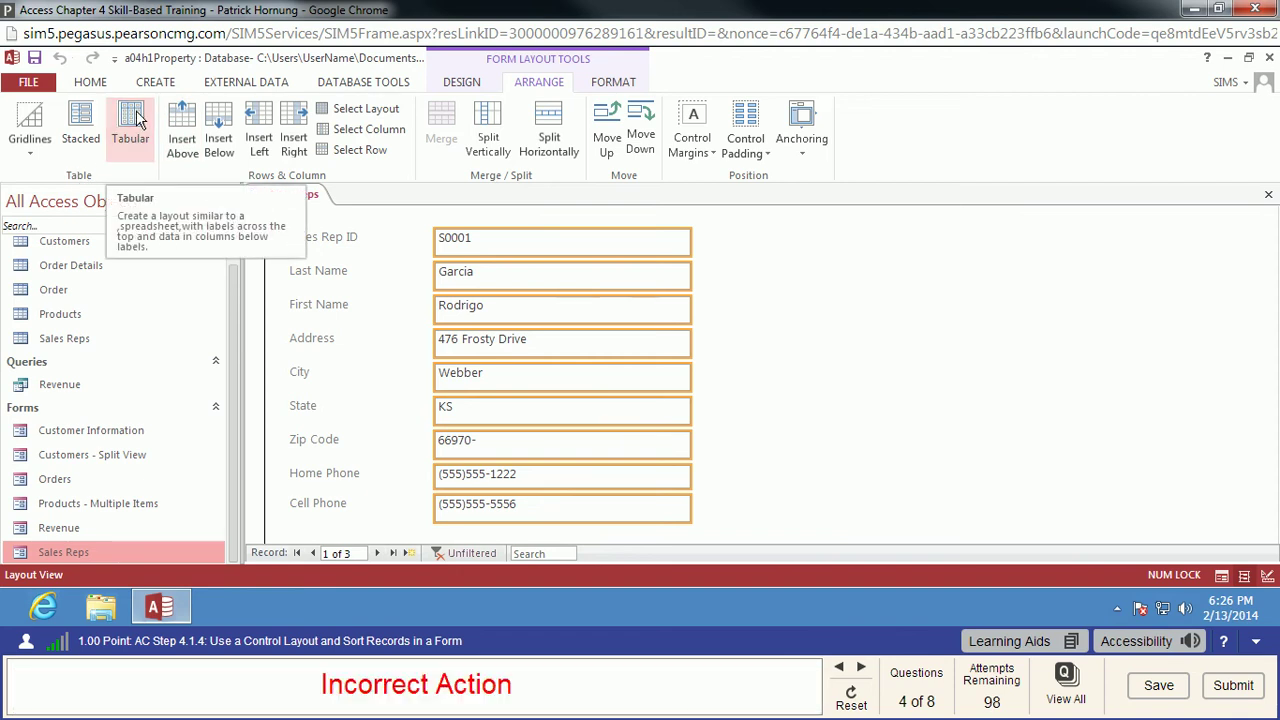
pyautogui.rightClick(303, 196)
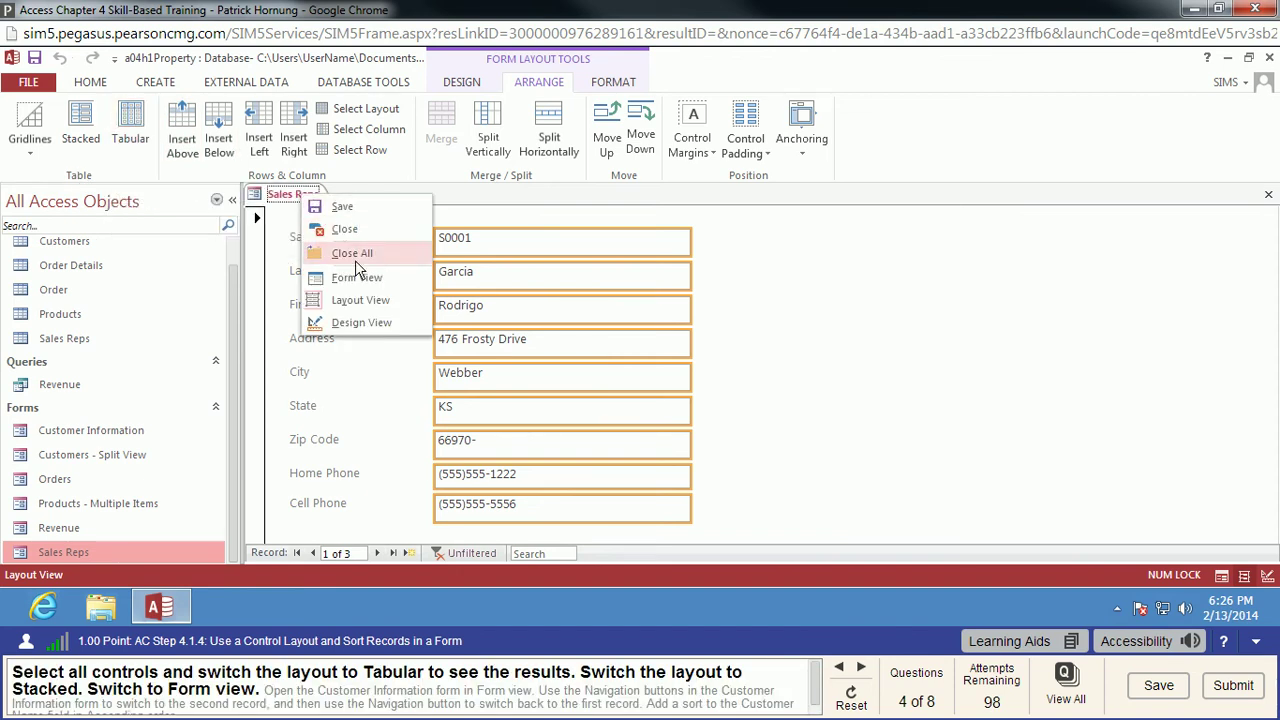
pyautogui.click(369, 324)
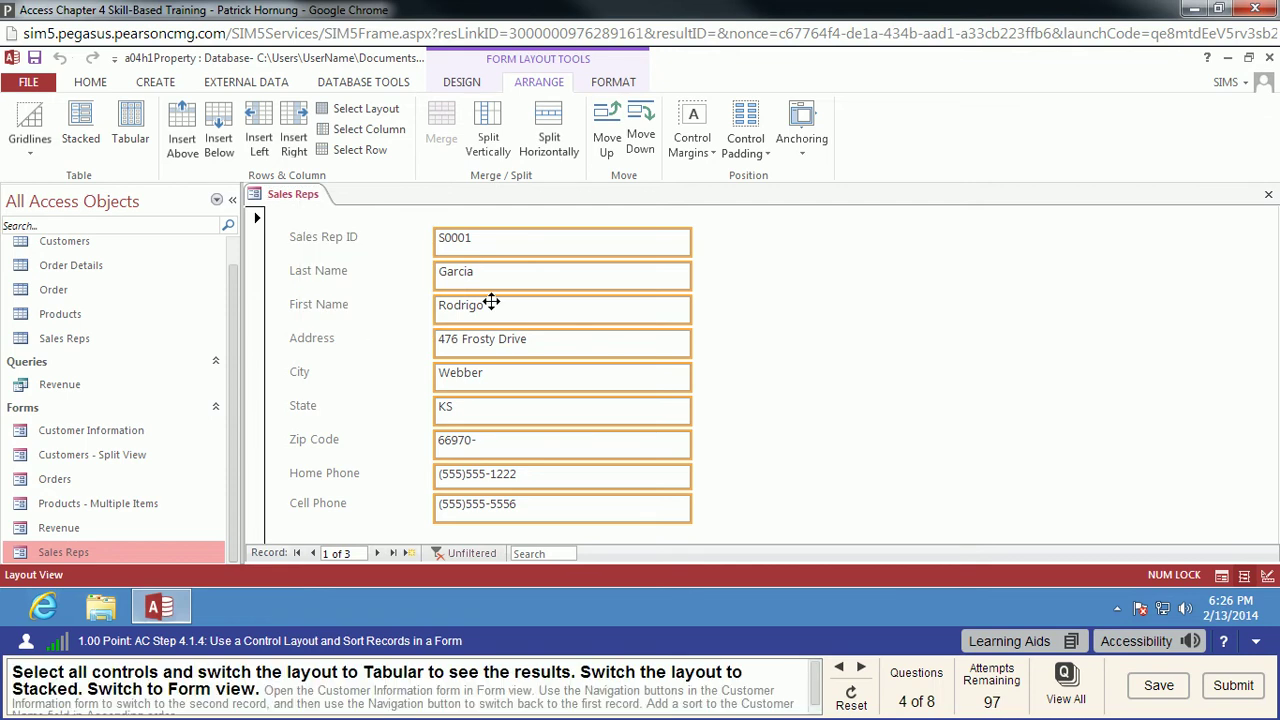
# - Add all the labels from Sales Rep ID to Cell Phone to the selection and switch the Sales Reps form to the Tabular layout
pyautogui.click(331, 242)
pyautogui.keyDown('shift'); pyautogui.click(329, 268); pyautogui.keyUp('shift')
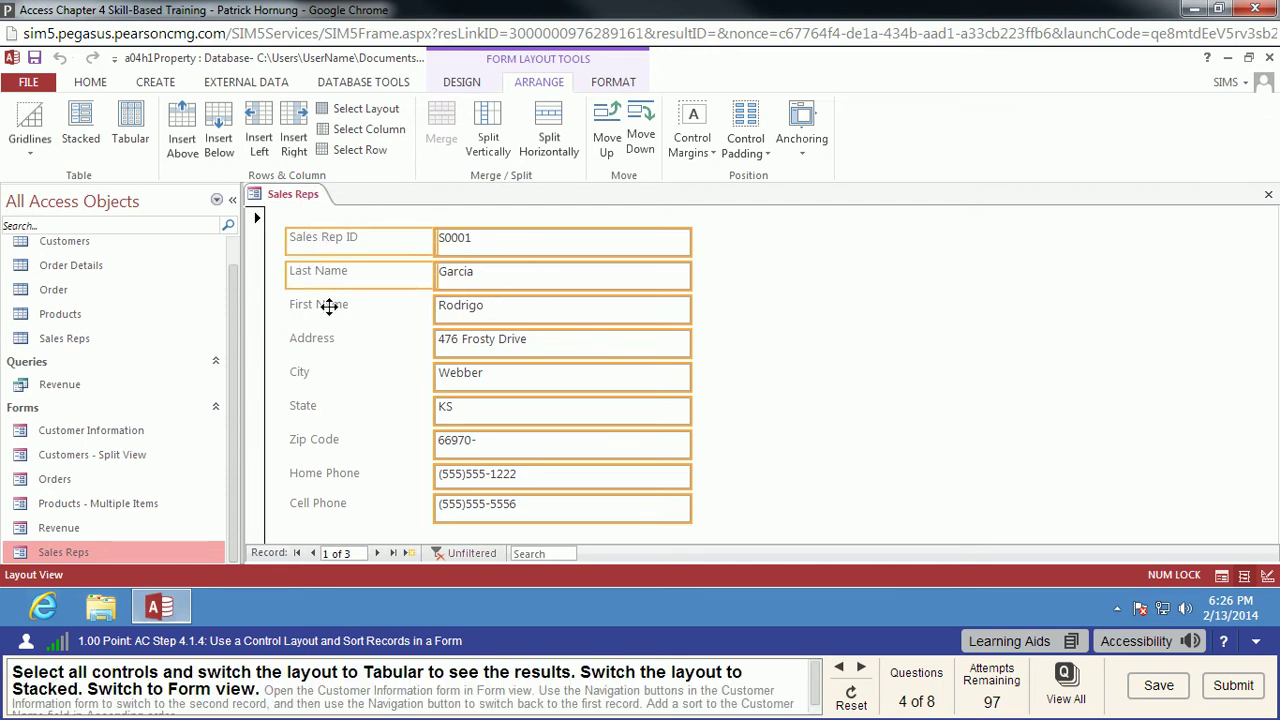
pyautogui.keyDown('shift'); pyautogui.click(329, 306); pyautogui.keyUp('shift')
pyautogui.keyDown('shift'); pyautogui.click(320, 340); pyautogui.keyUp('shift')
pyautogui.keyDown('shift'); pyautogui.click(322, 372); pyautogui.keyUp('shift')
pyautogui.keyDown('shift'); pyautogui.click(314, 406); pyautogui.keyUp('shift')
pyautogui.keyDown('shift'); pyautogui.click(320, 440); pyautogui.keyUp('shift')
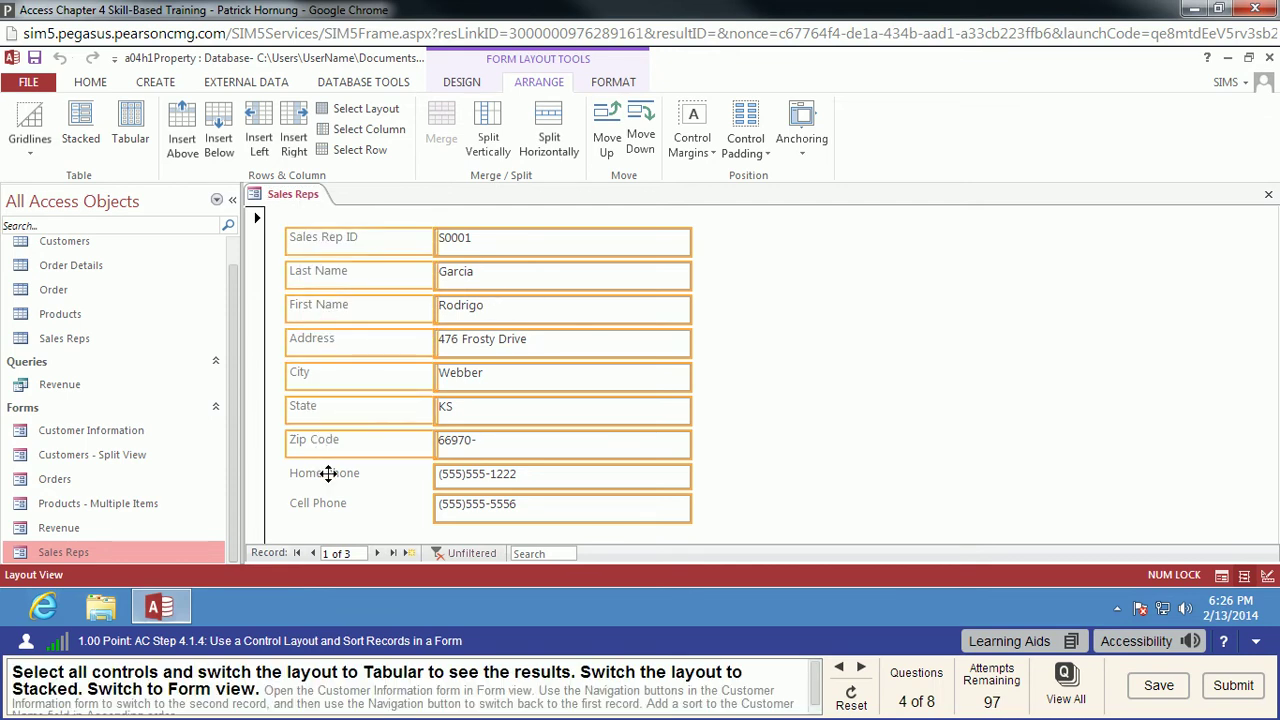
pyautogui.keyDown('shift'); pyautogui.click(328, 474); pyautogui.keyUp('shift')
pyautogui.keyDown('shift'); pyautogui.click(328, 507); pyautogui.keyUp('shift')
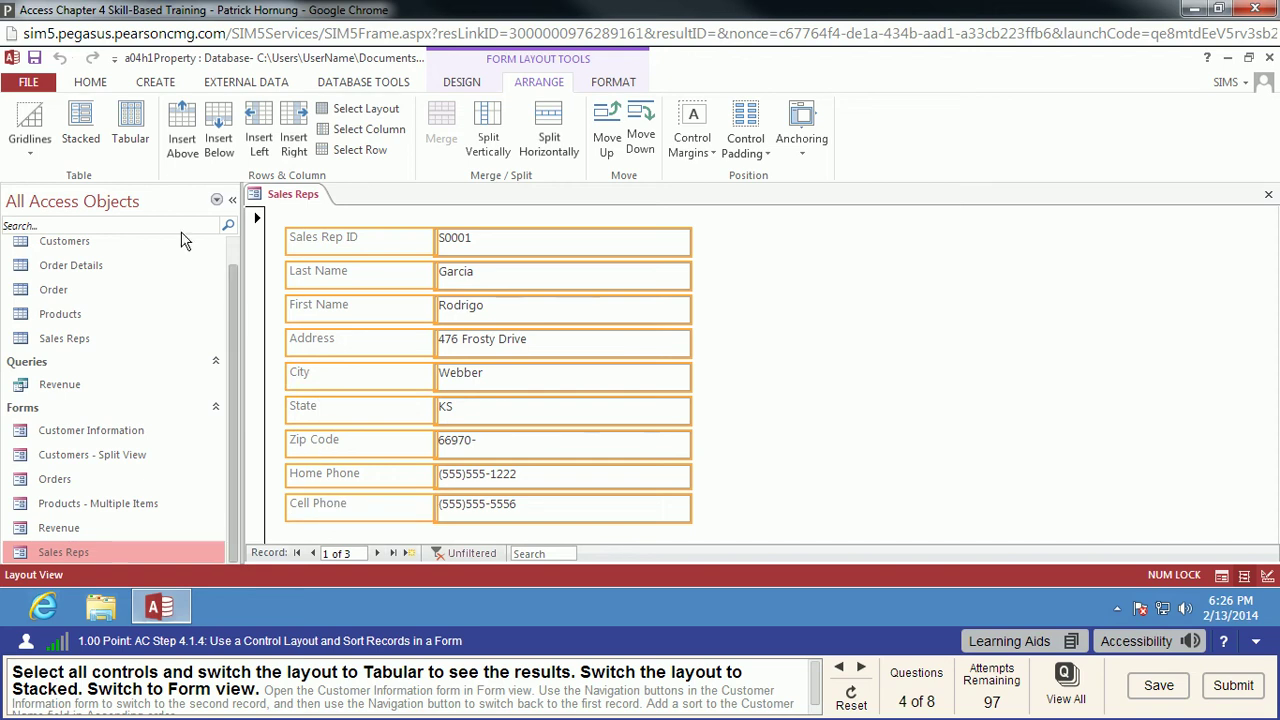
pyautogui.click(129, 127)
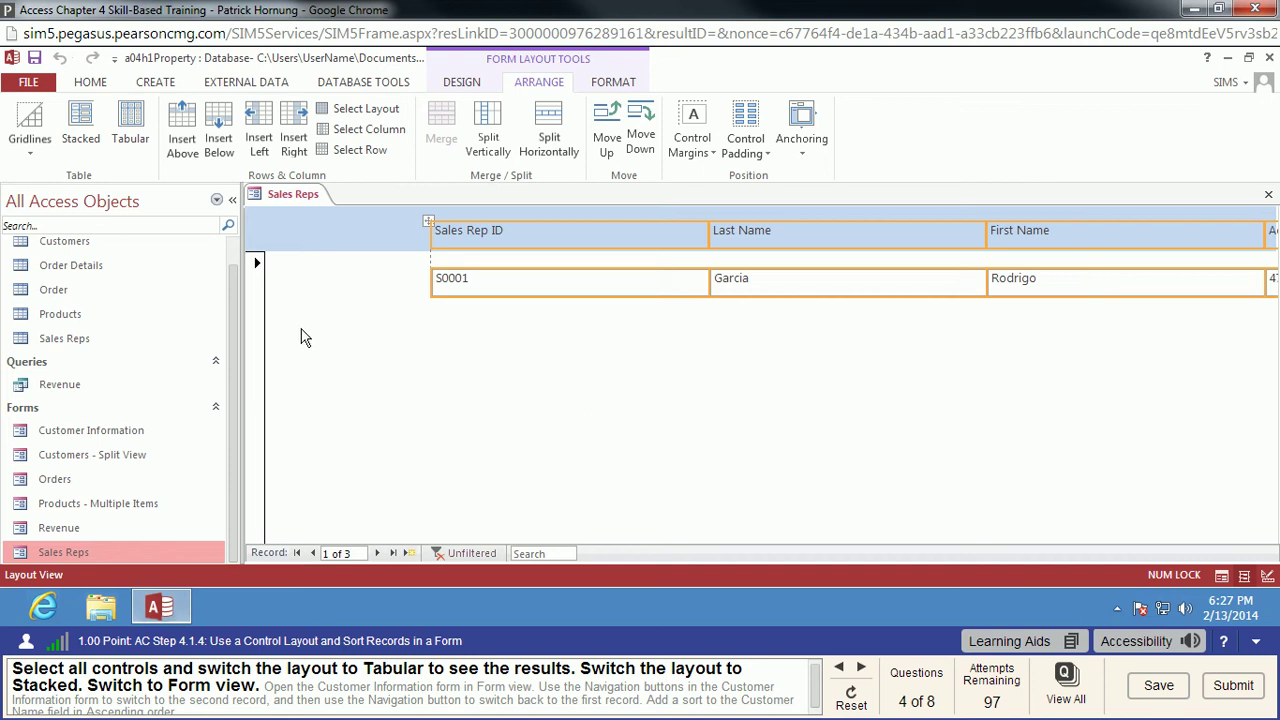
# - Switch the Sales Reps controls to the Stacked layout and show the form in Form view
pyautogui.click(80, 125)
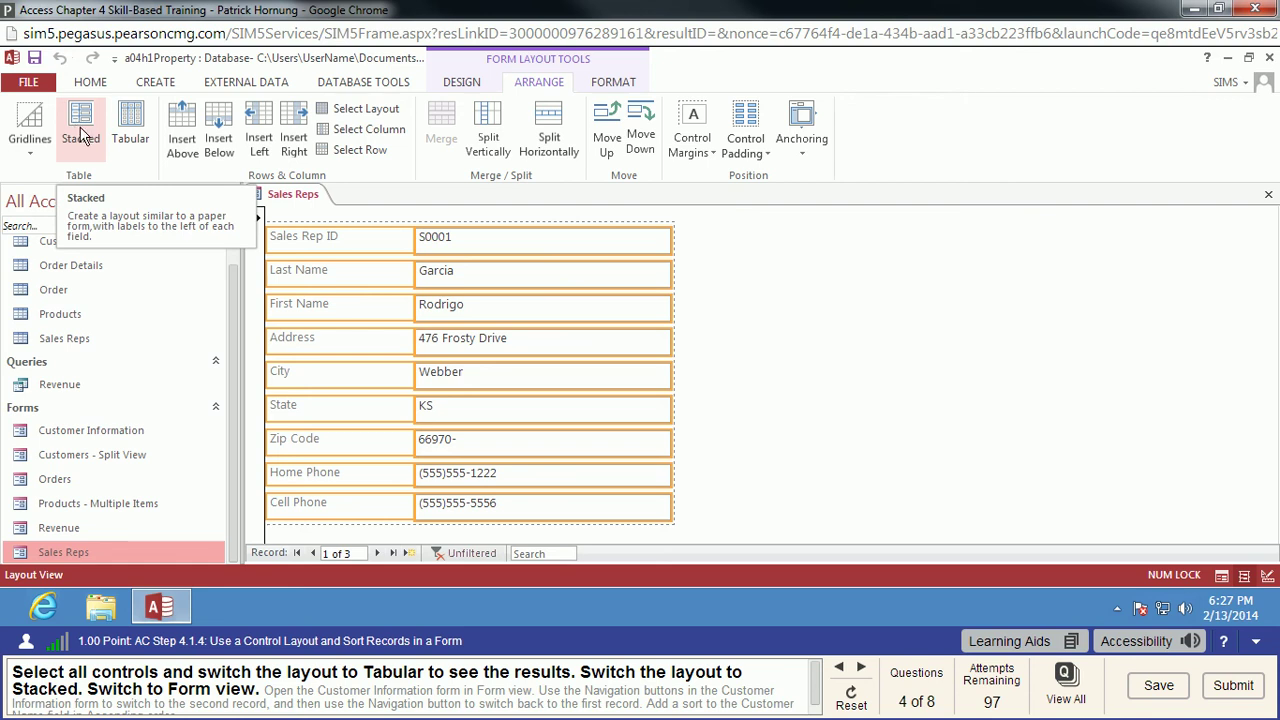
pyautogui.rightClick(308, 195)
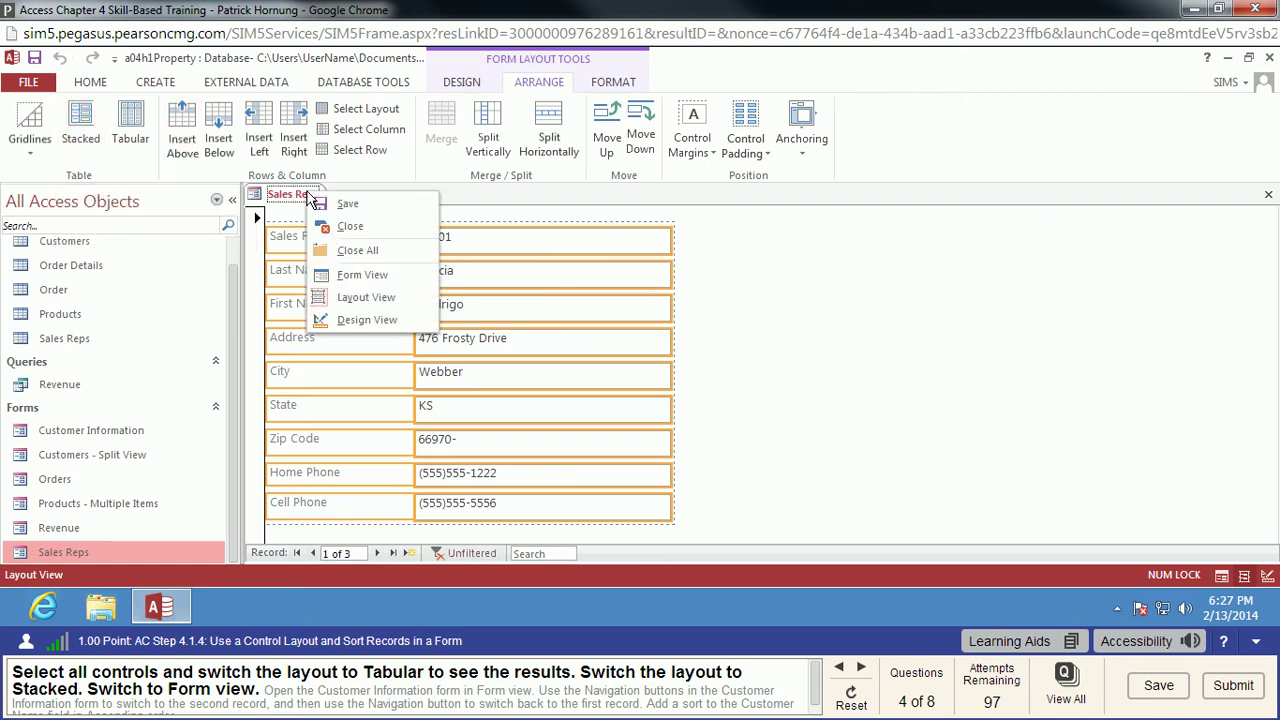
pyautogui.click(385, 274)
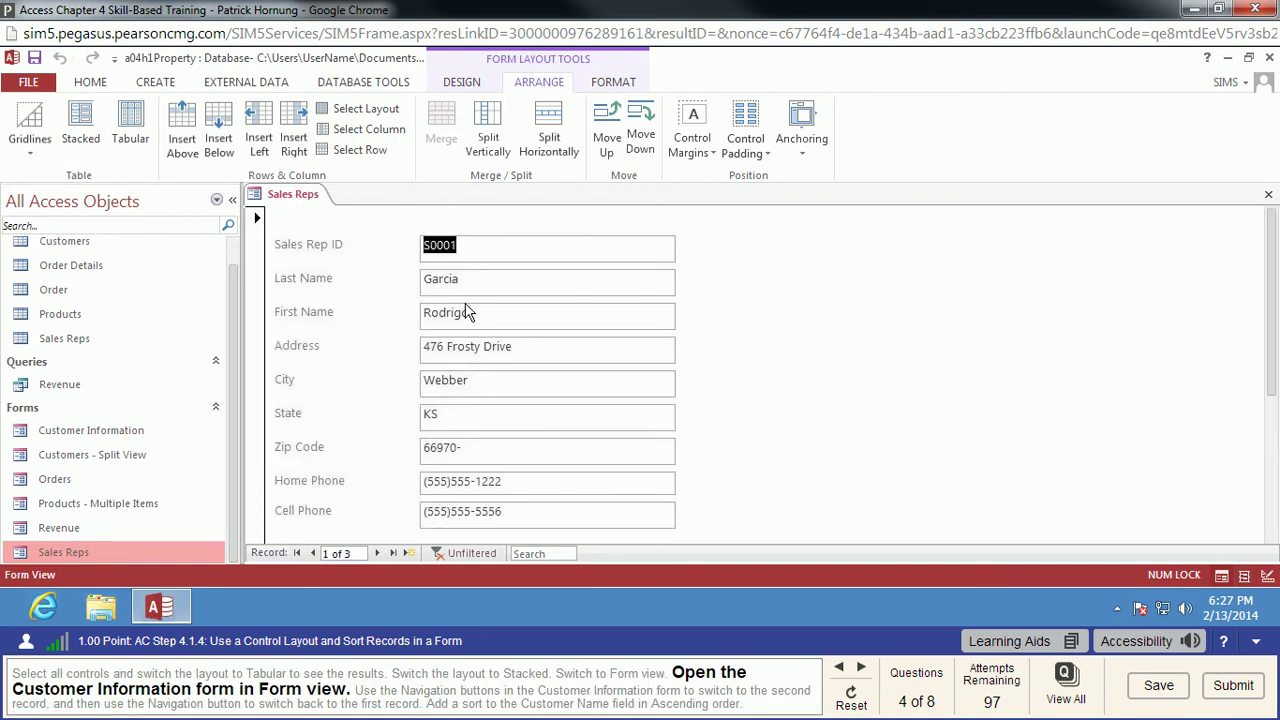
# - Open the Customer Information form in Form view and move to its second record
pyautogui.click(108, 430)
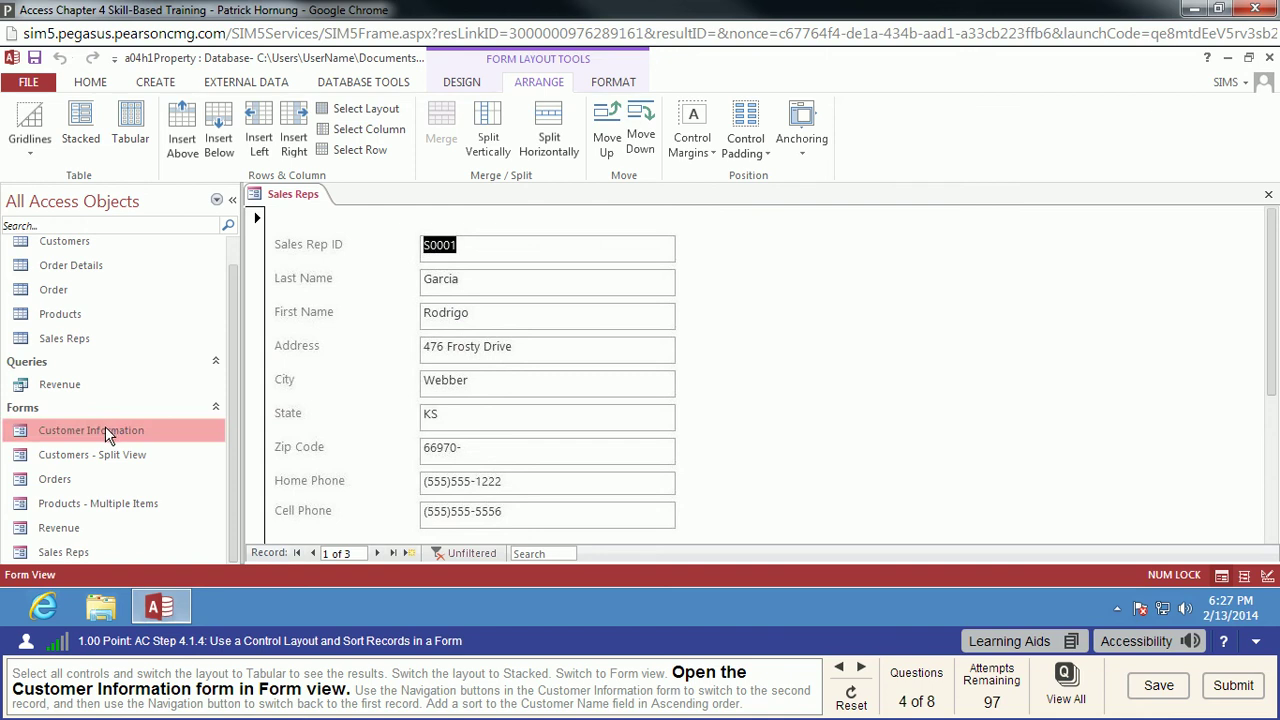
pyautogui.doubleClick(105, 430)
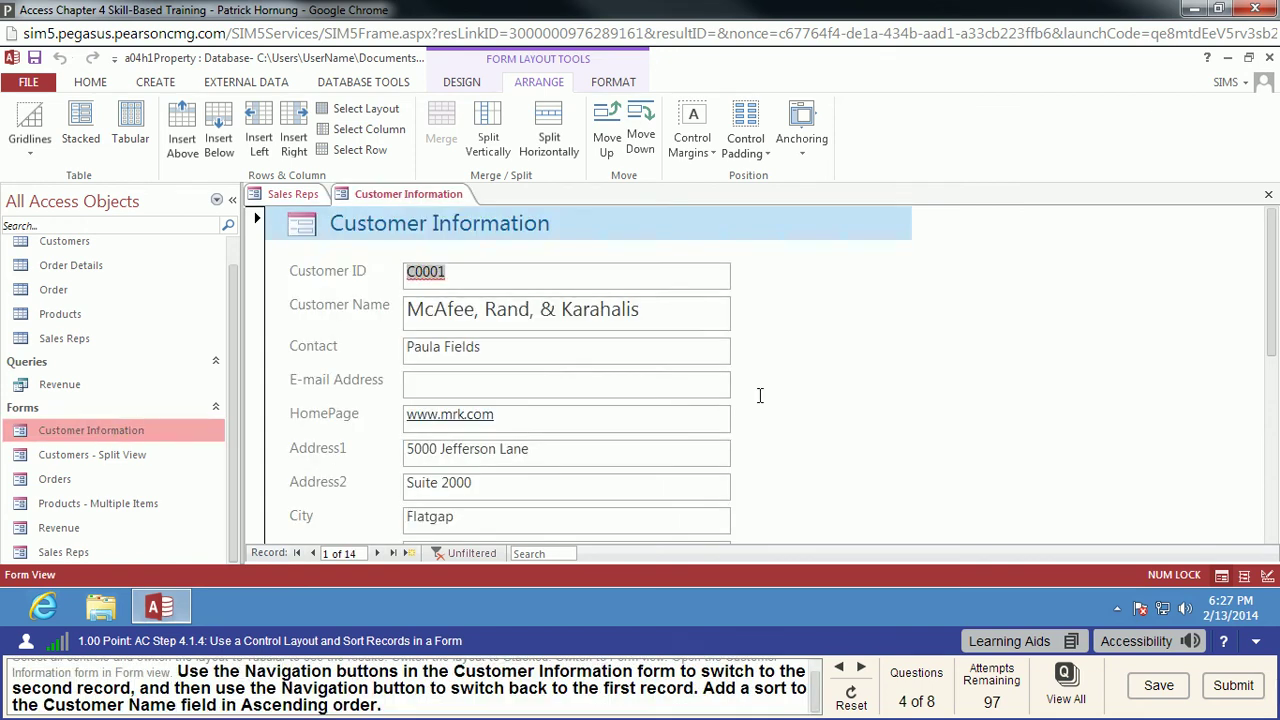
pyautogui.click(376, 555)
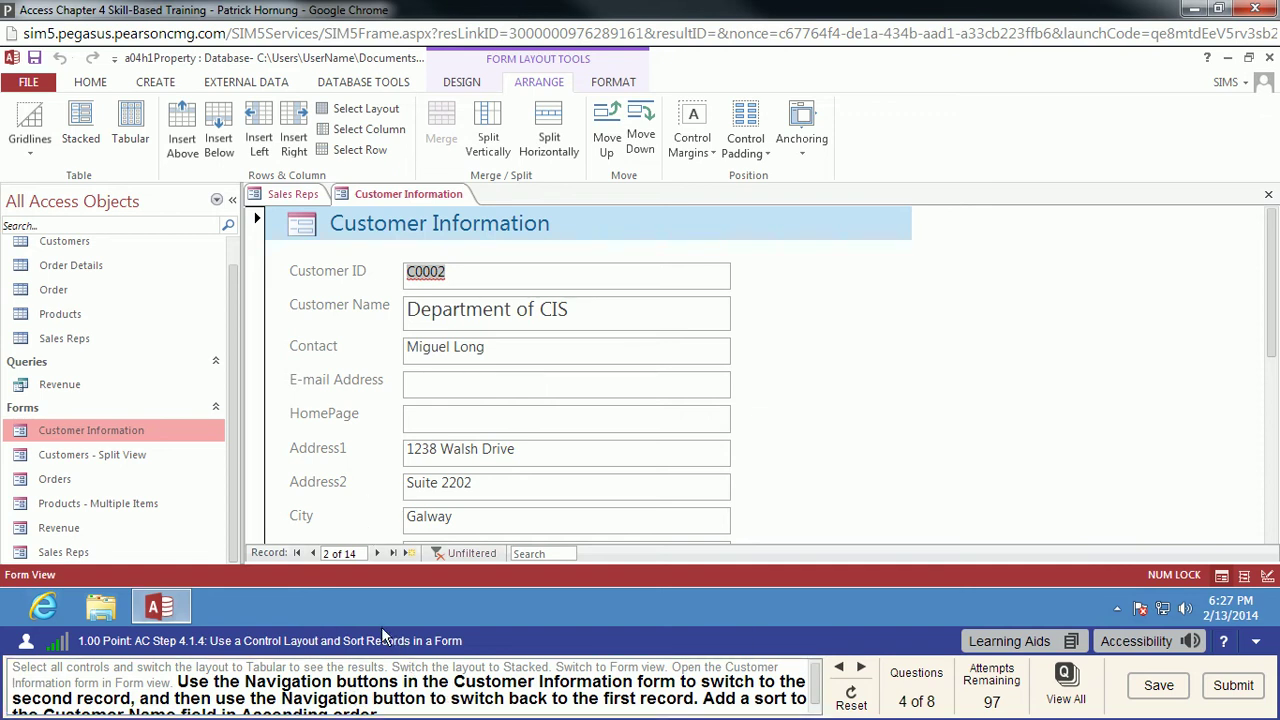
# - Return to the first record of the Customer Information form with the record navigation
pyautogui.click(314, 553)
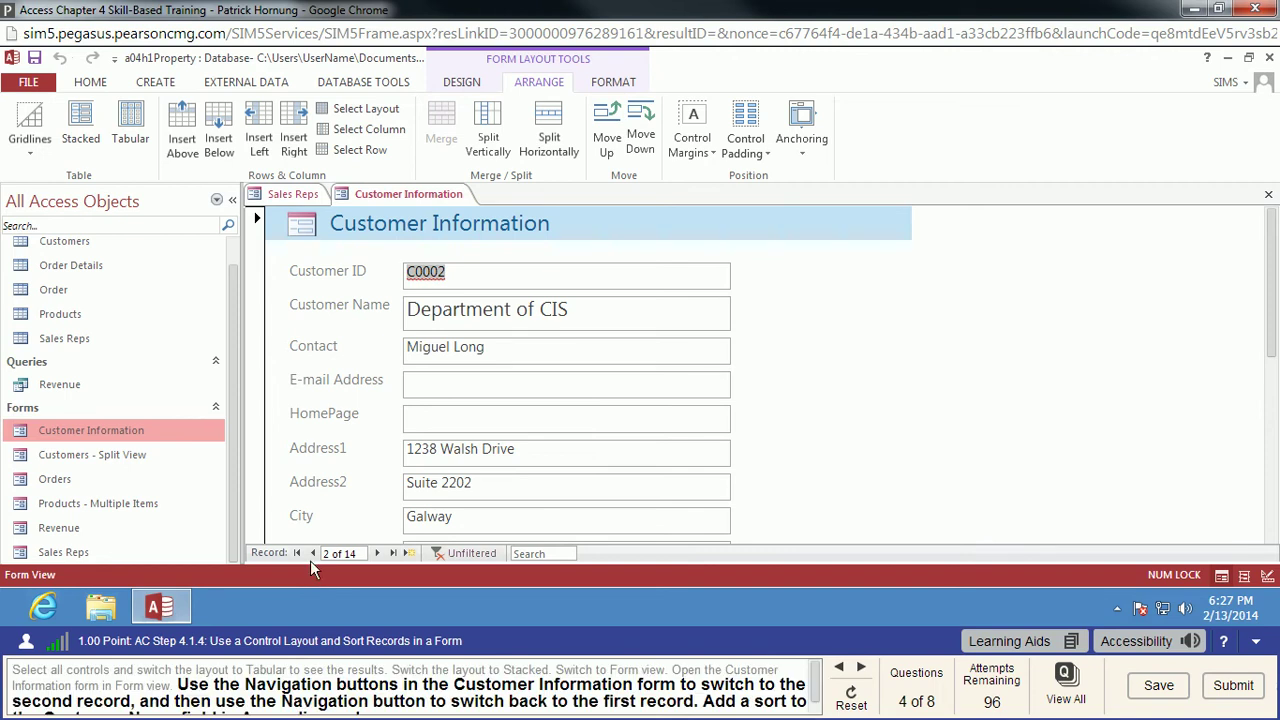
pyautogui.click(315, 556)
pyautogui.click(298, 553)
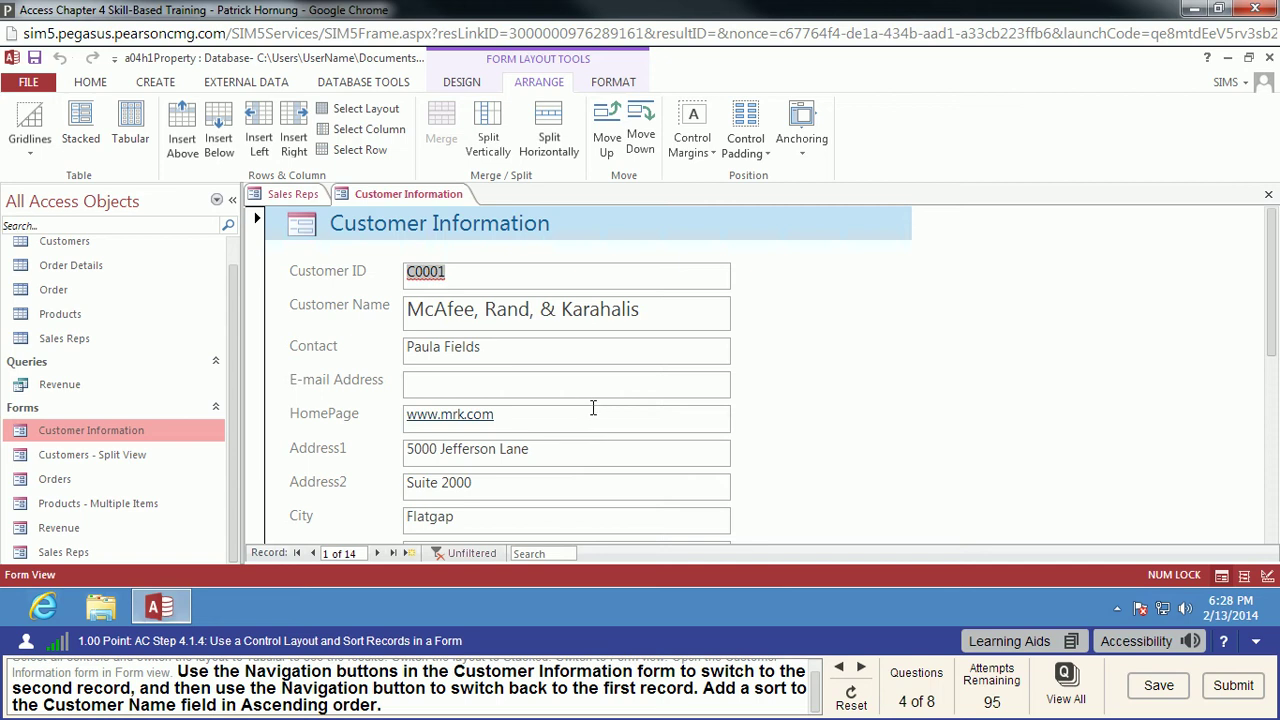
# - Sort the Customer Information form by the Customer Name field in ascending order, A to Z
pyautogui.click(482, 320)
pyautogui.click(624, 82)
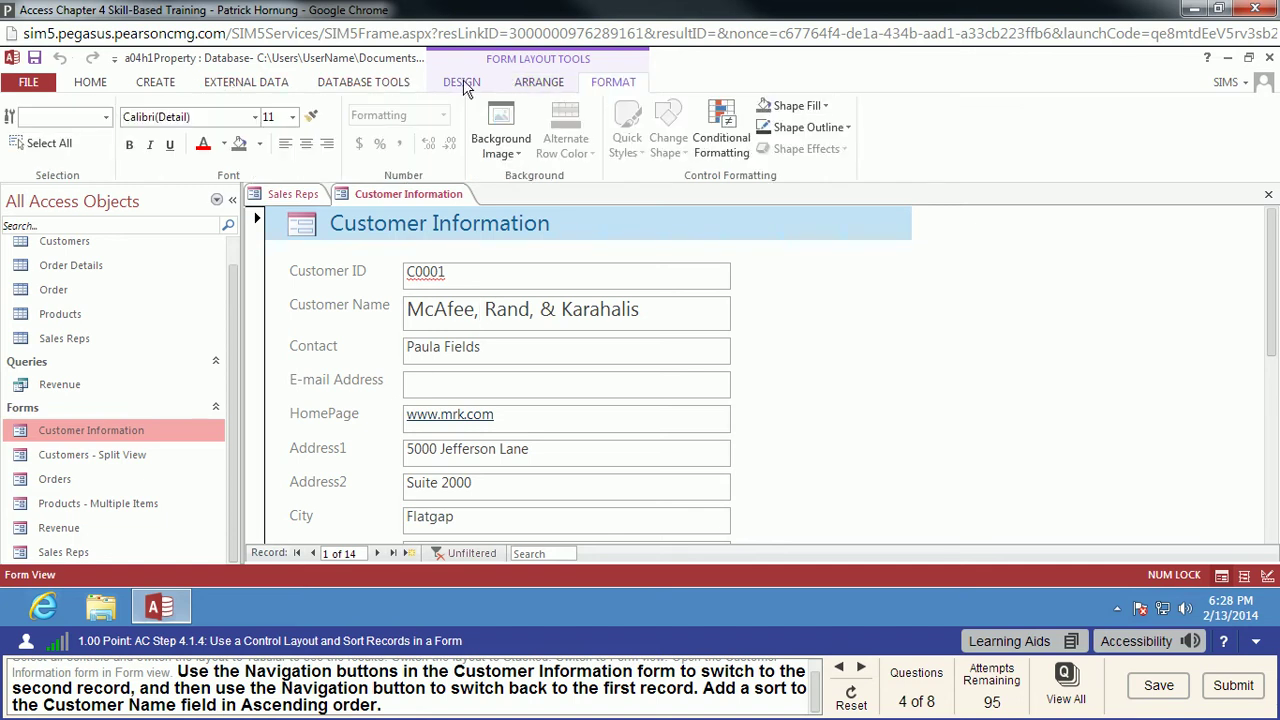
pyautogui.click(463, 84)
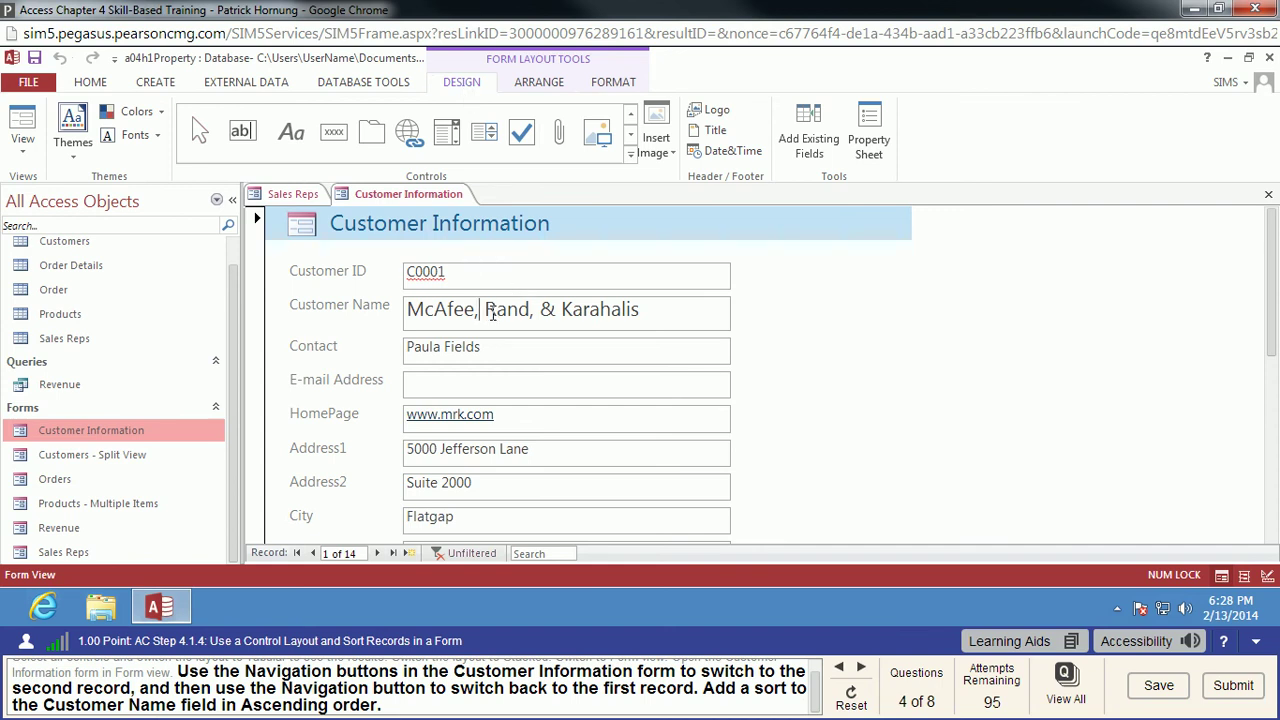
pyautogui.rightClick(485, 313)
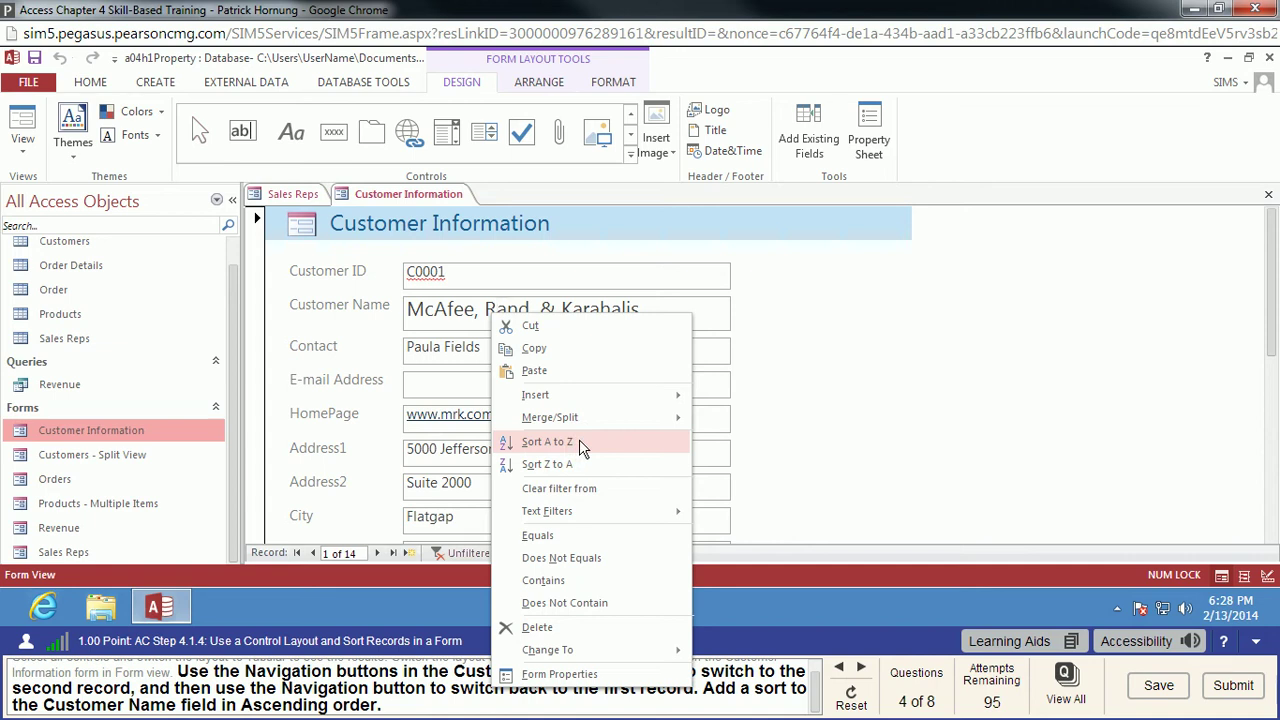
pyautogui.click(583, 442)
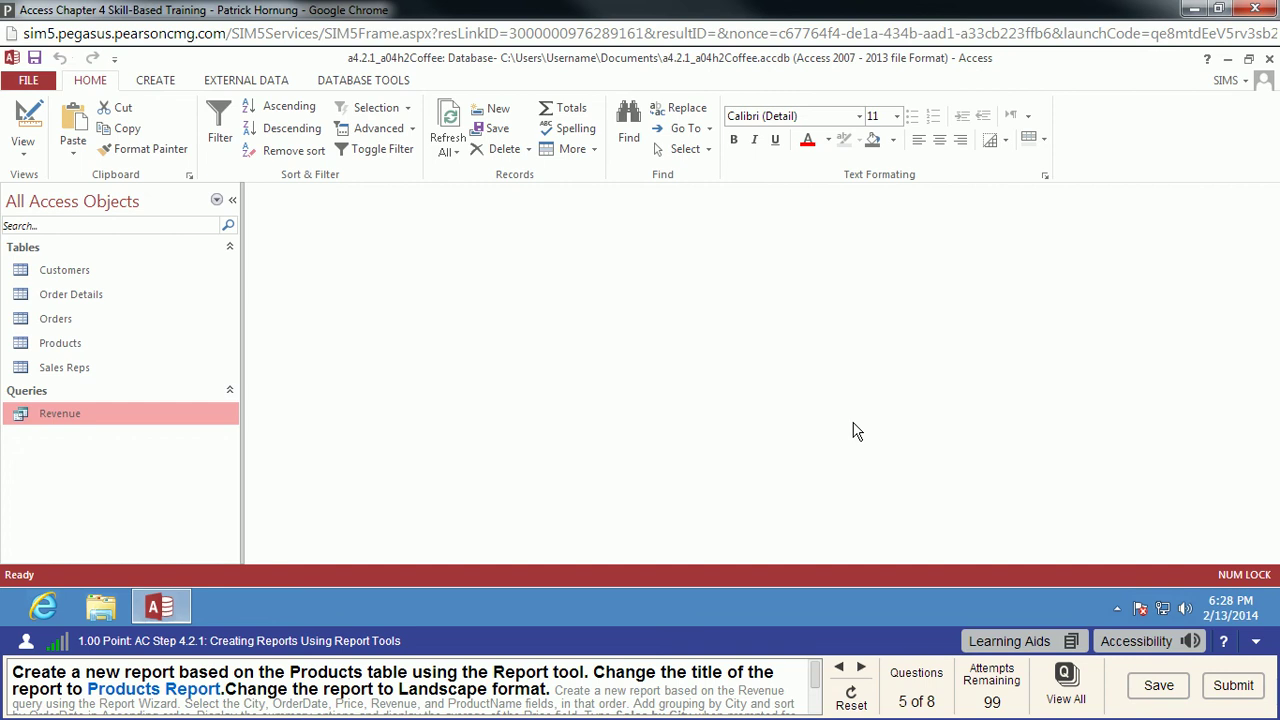
# - Create a new report based on the Products table with the Report tool
pyautogui.click(75, 350)
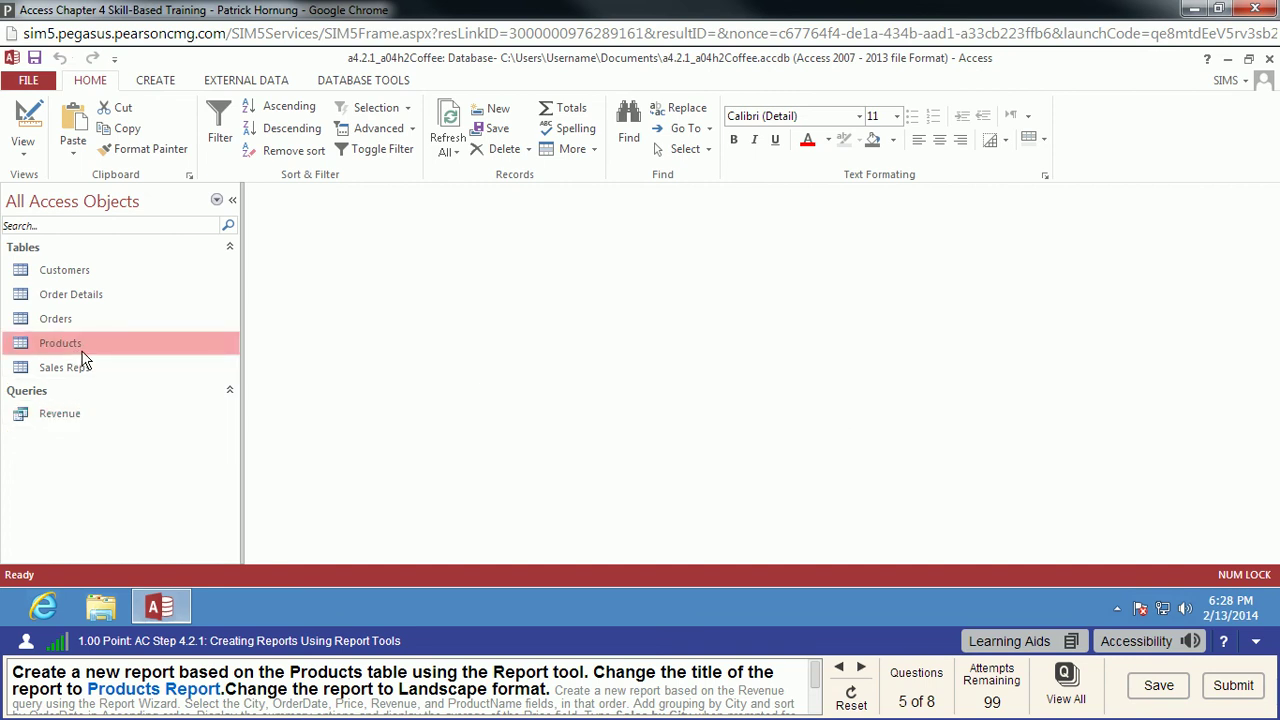
pyautogui.click(158, 84)
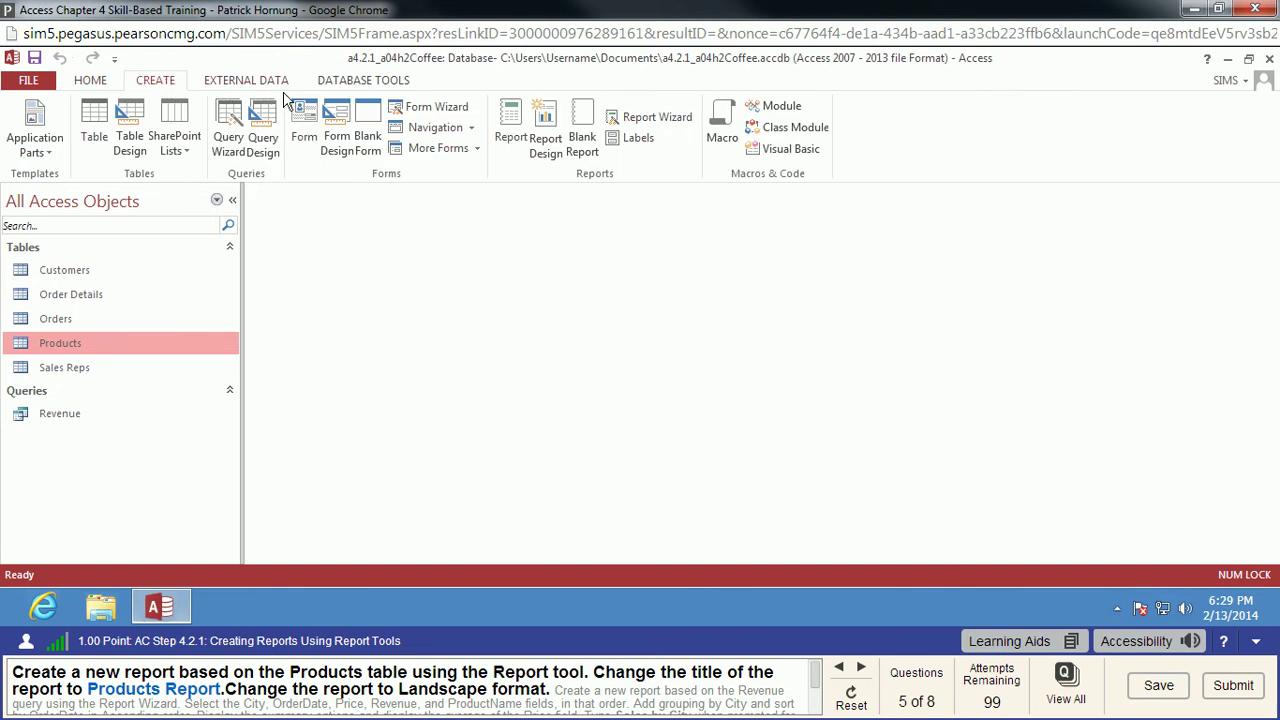
pyautogui.click(512, 122)
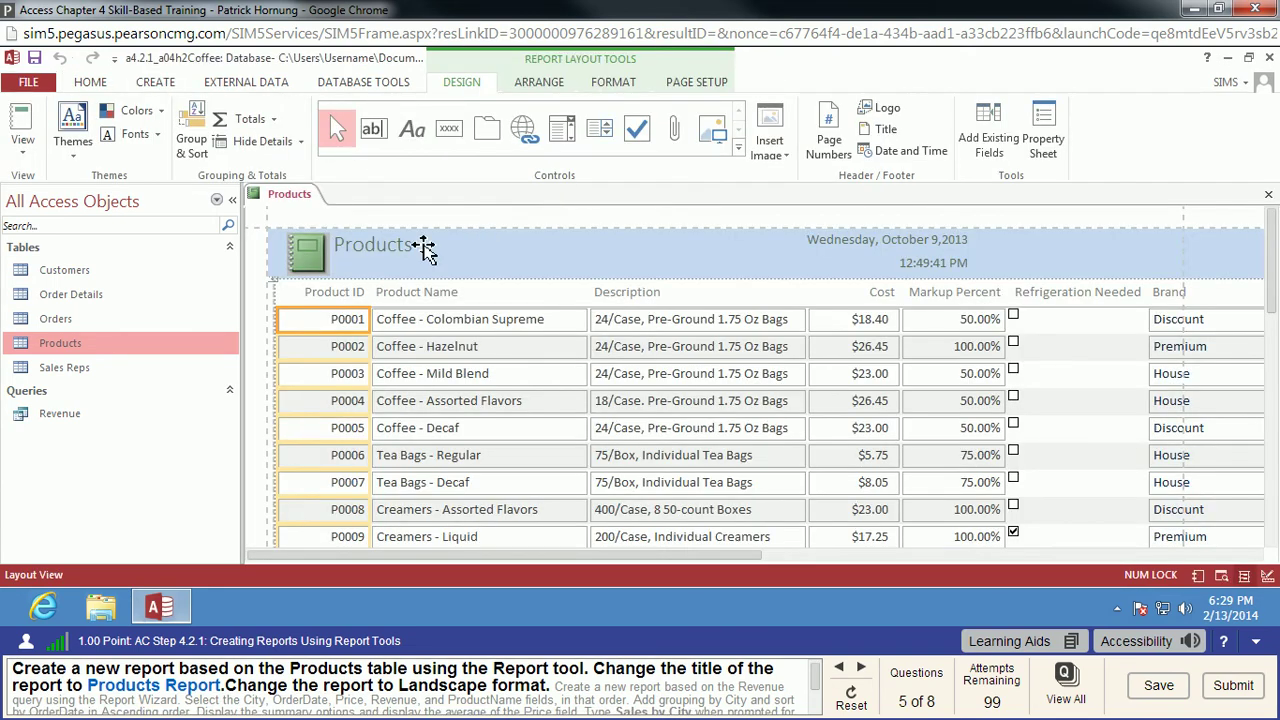
# - Change the title of the new report to Products Report and set its page orientation to Landscape
pyautogui.click(425, 250)
pyautogui.doubleClick(444, 250)
pyautogui.click(473, 247)
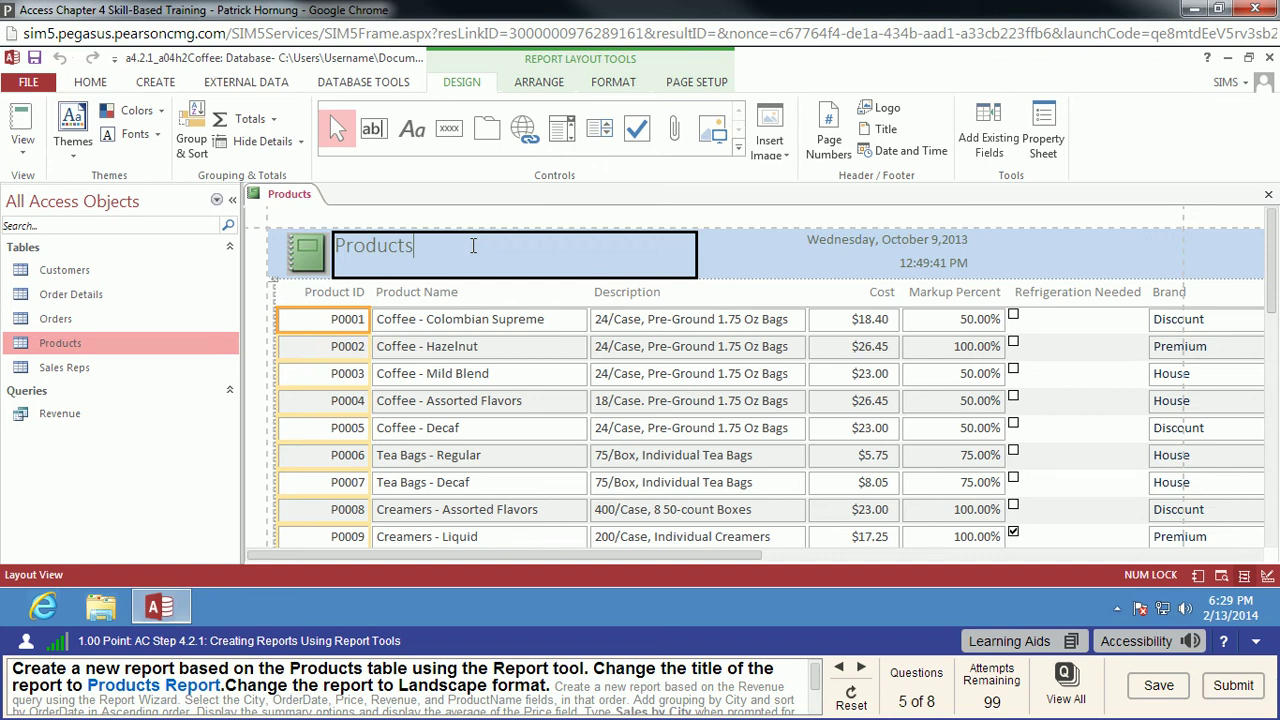
pyautogui.write('Report')
pyautogui.press('Return')
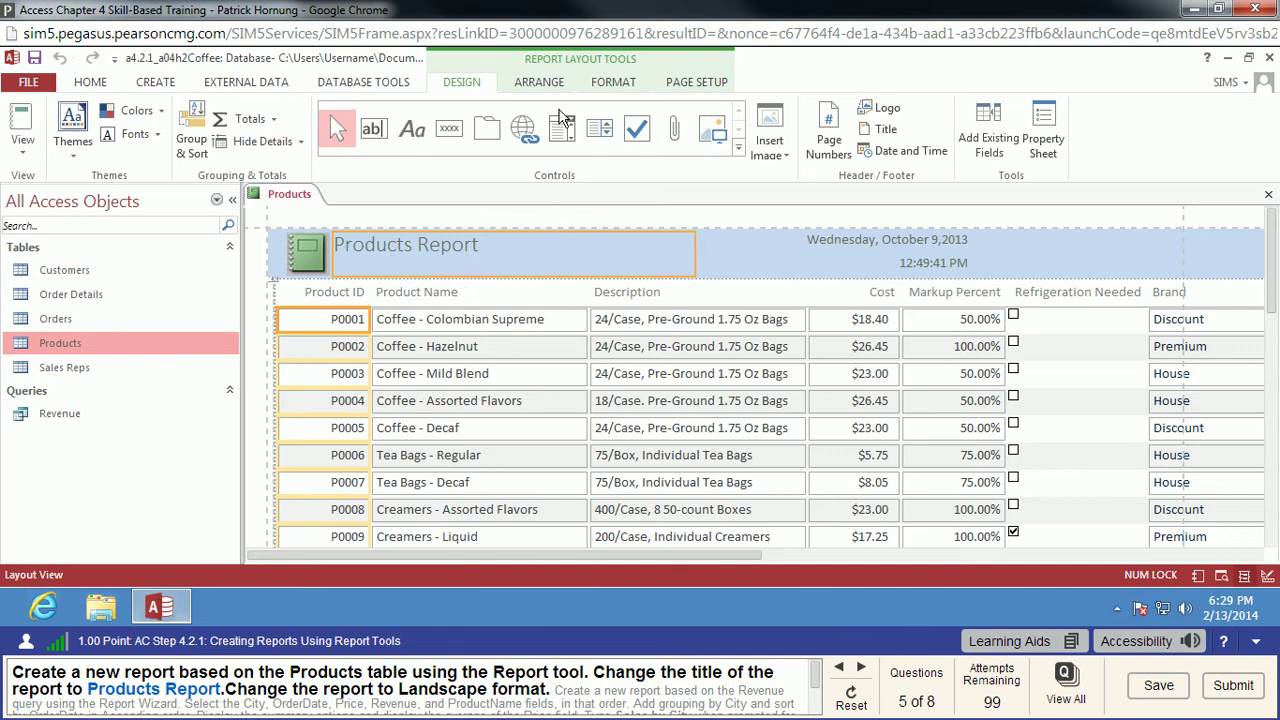
pyautogui.click(699, 86)
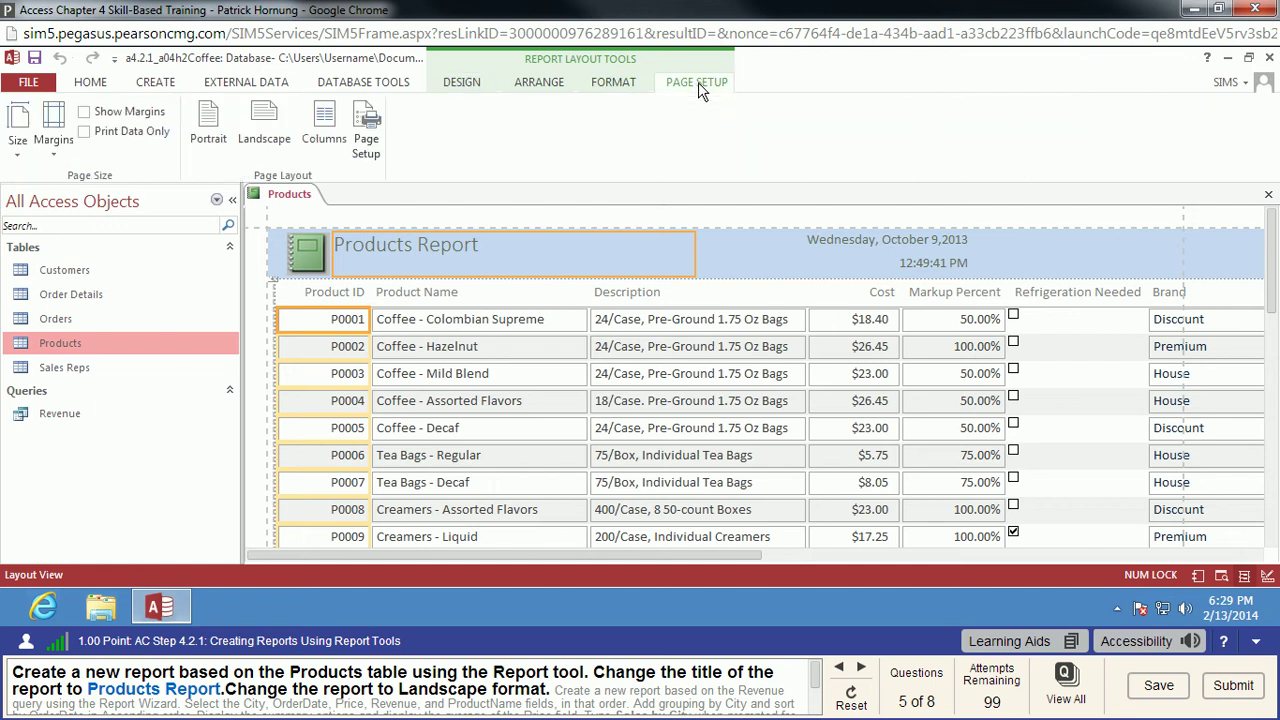
pyautogui.click(262, 143)
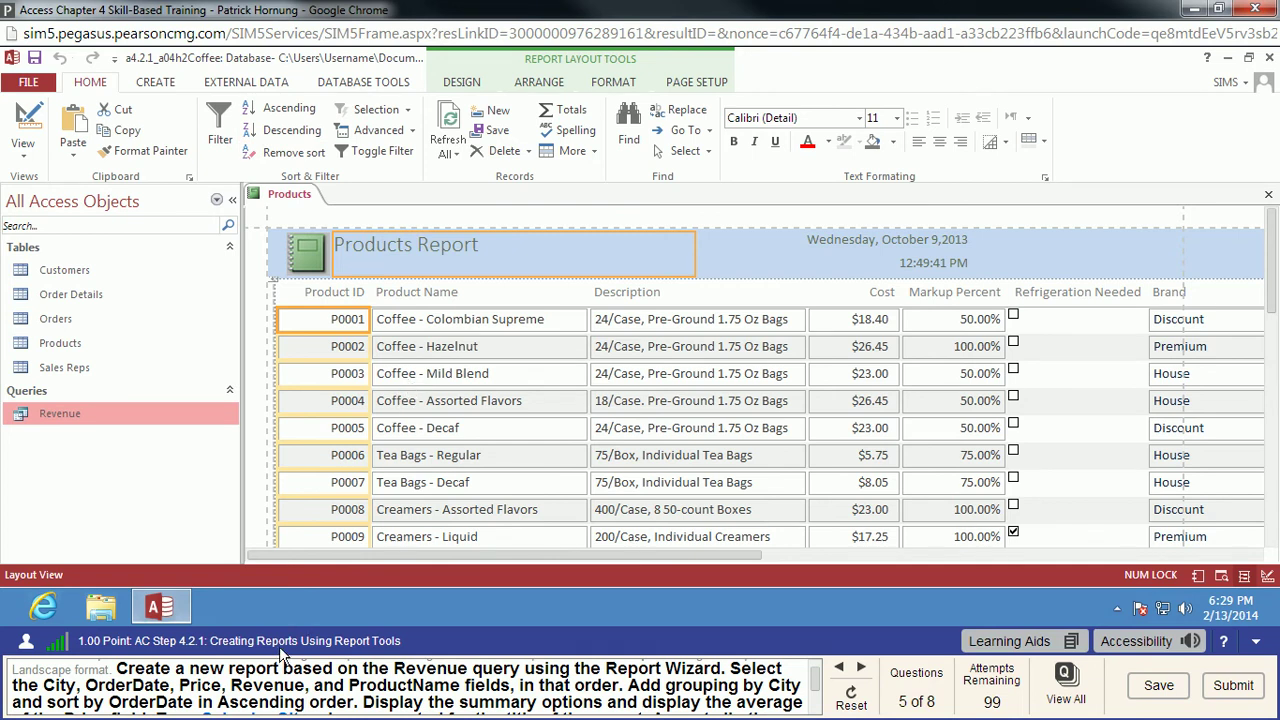
# - Start a Report Wizard report on the Revenue query with the City, OrderDate, Price, Revenue and ProductName fields, in that order
pyautogui.moveTo(392, 684)
pyautogui.click(165, 85)
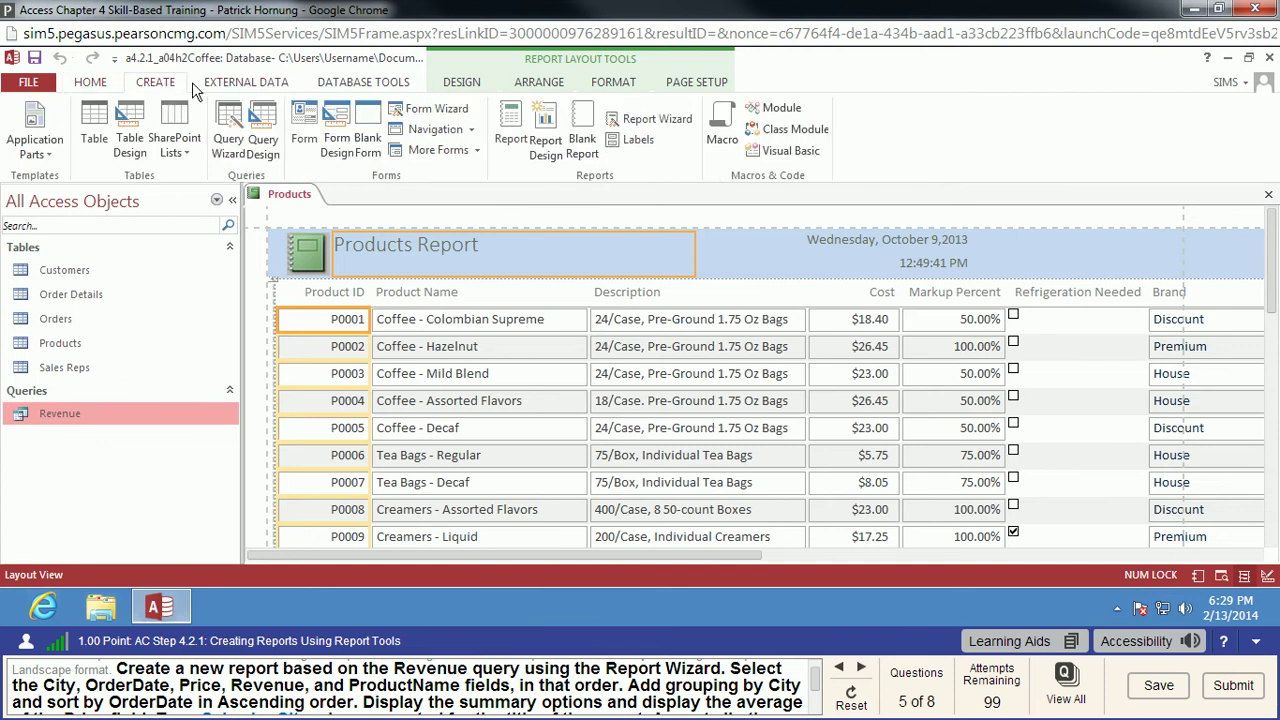
pyautogui.click(670, 120)
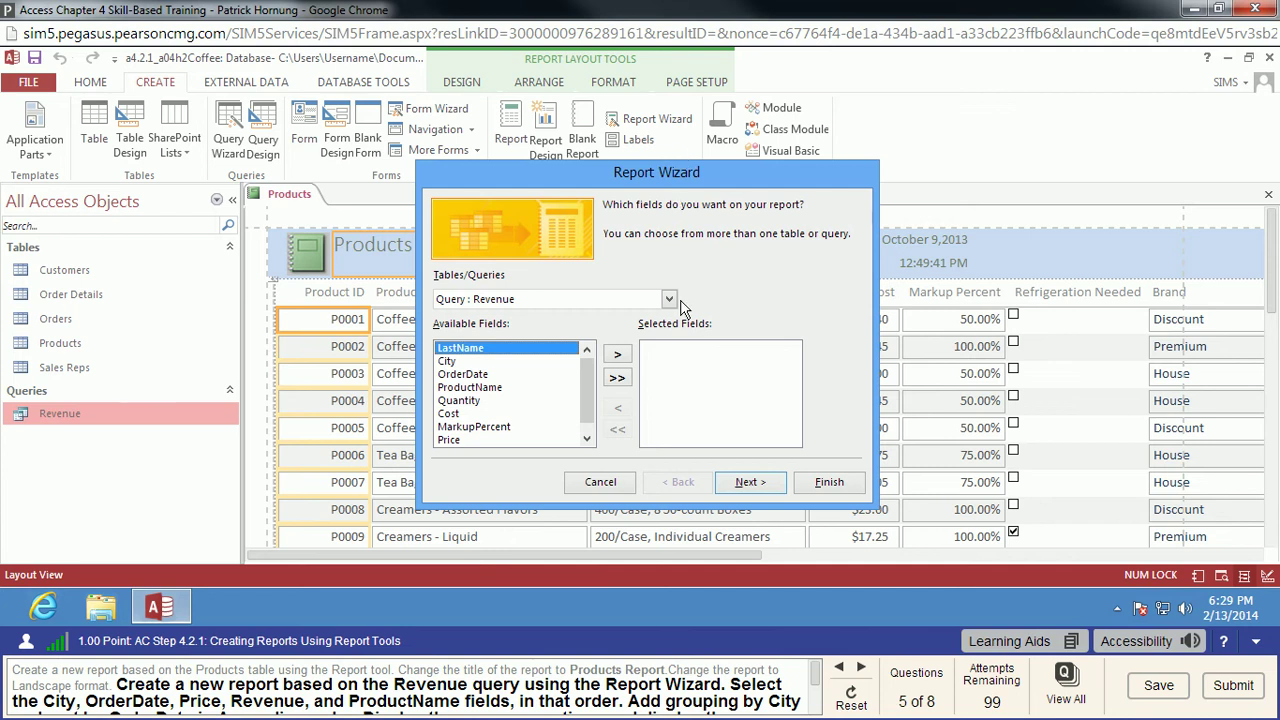
pyautogui.click(472, 361)
pyautogui.click(617, 355)
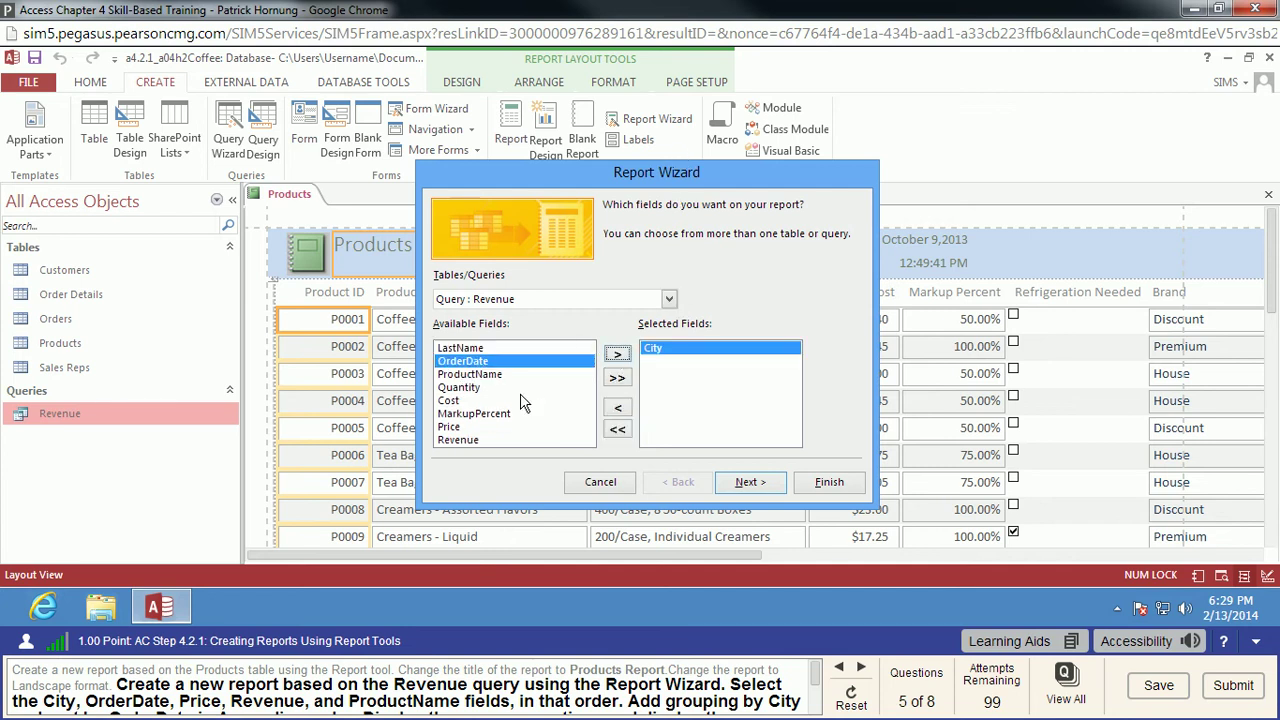
pyautogui.click(617, 355)
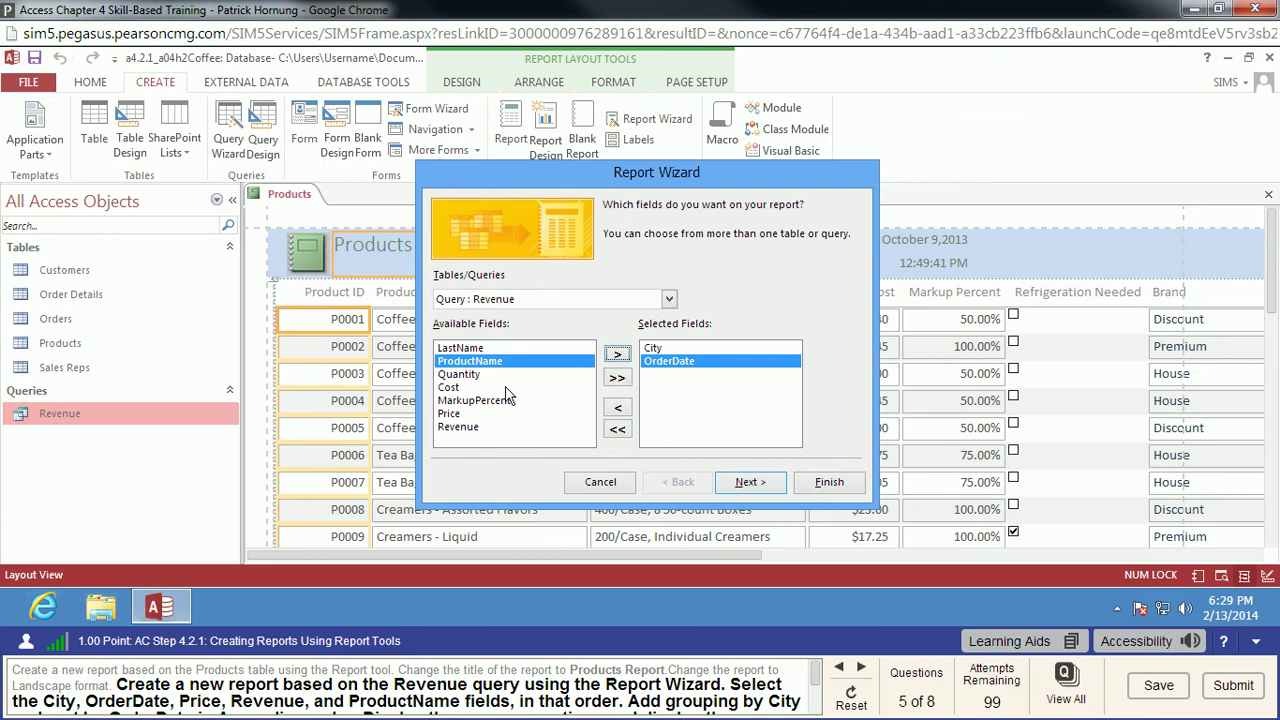
pyautogui.click(465, 413)
pyautogui.click(617, 355)
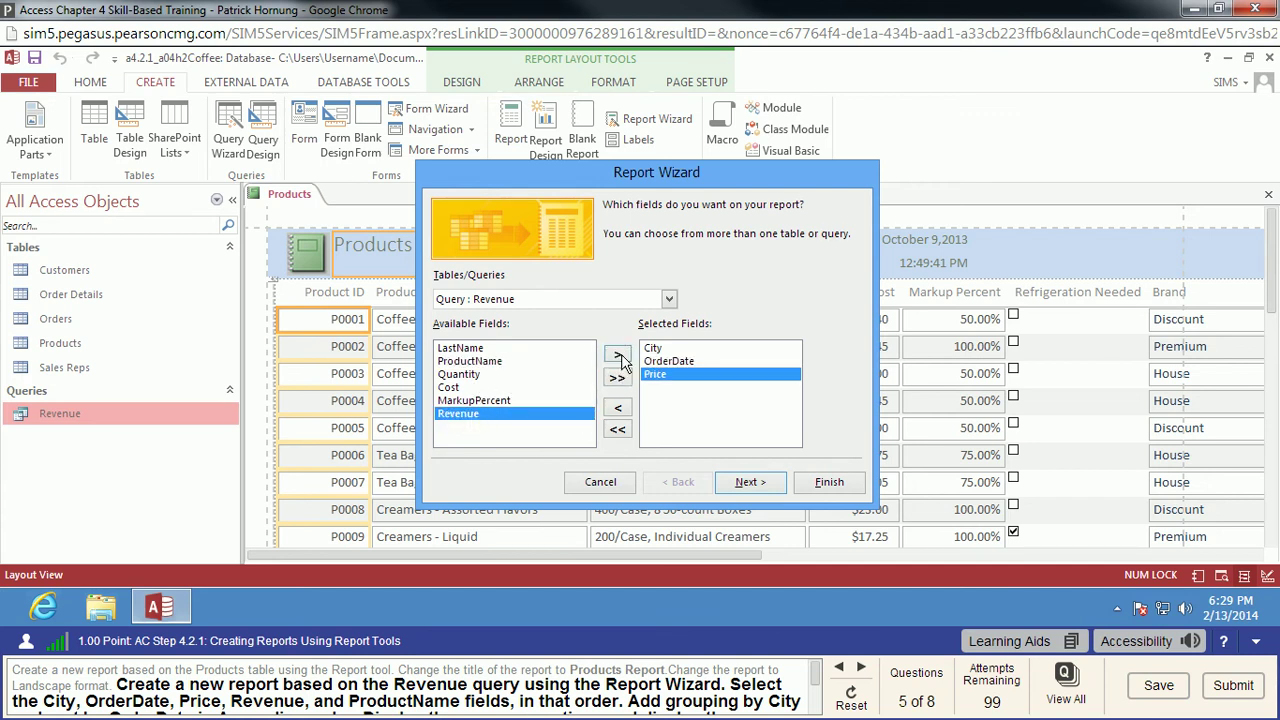
pyautogui.click(617, 355)
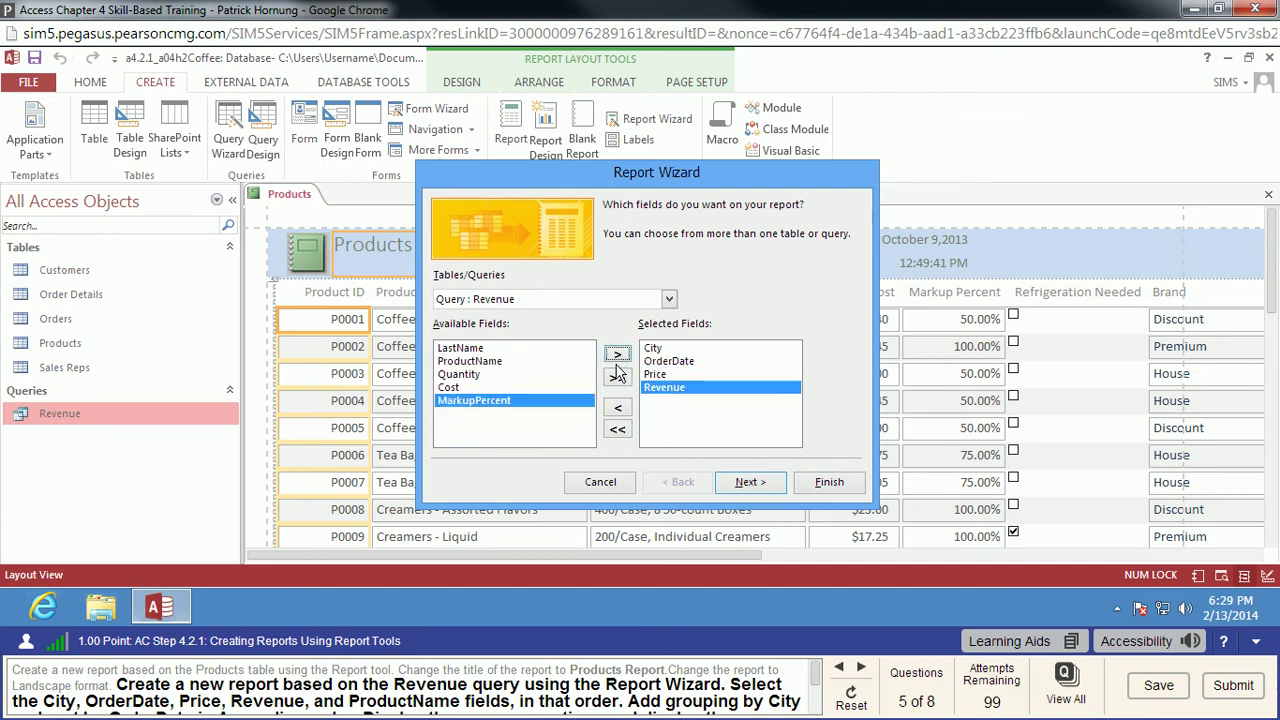
pyautogui.click(496, 361)
pyautogui.click(618, 355)
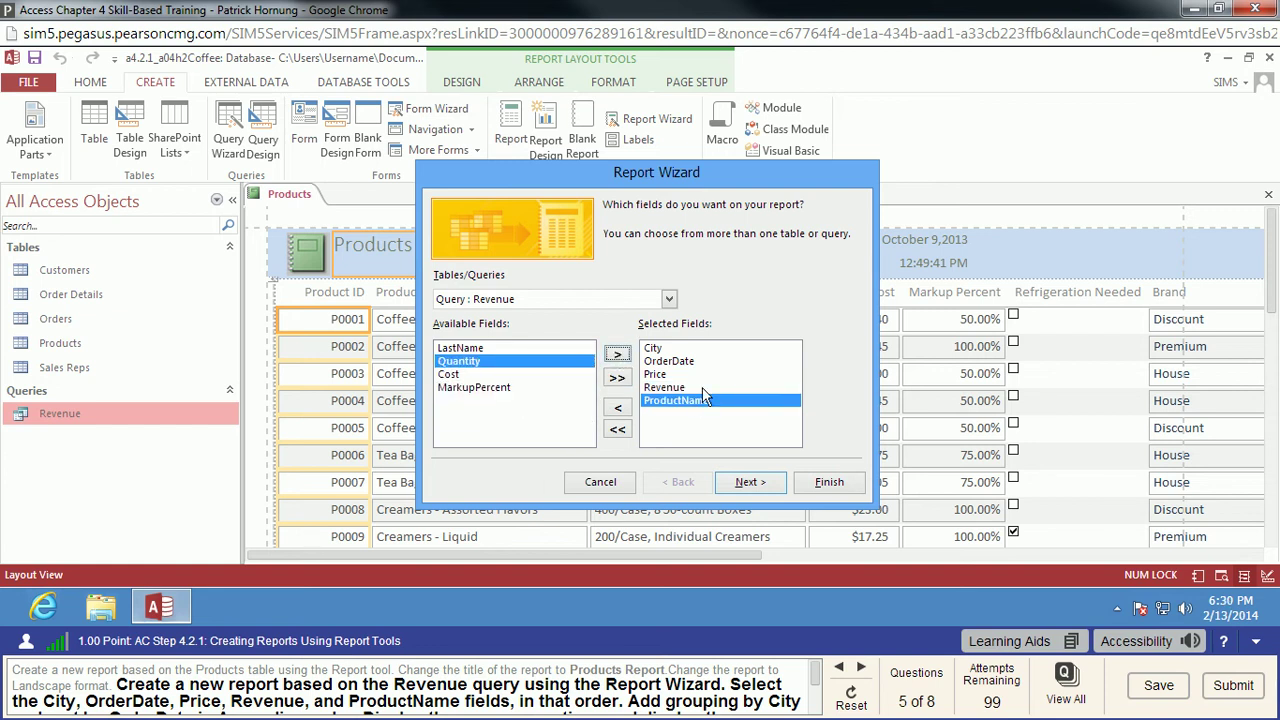
pyautogui.click(766, 485)
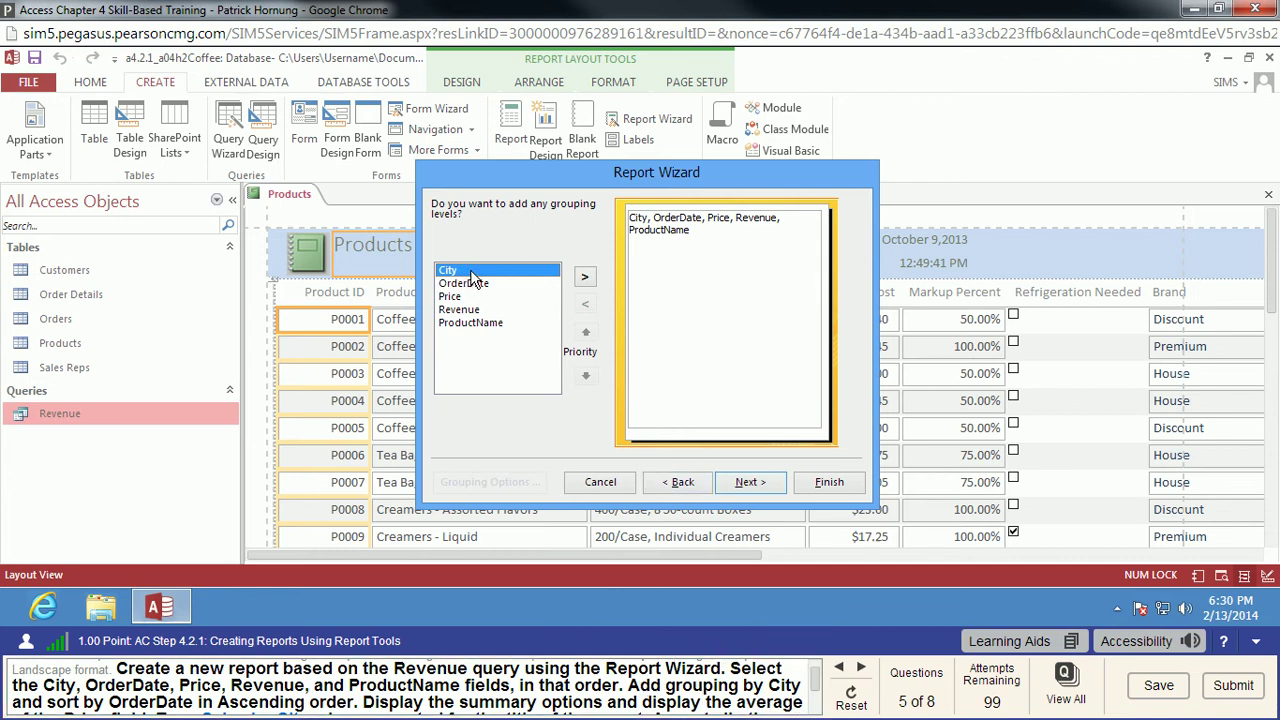
# - Add City as the grouping level of the wizard report and continue to the sorting options
pyautogui.click(586, 278)
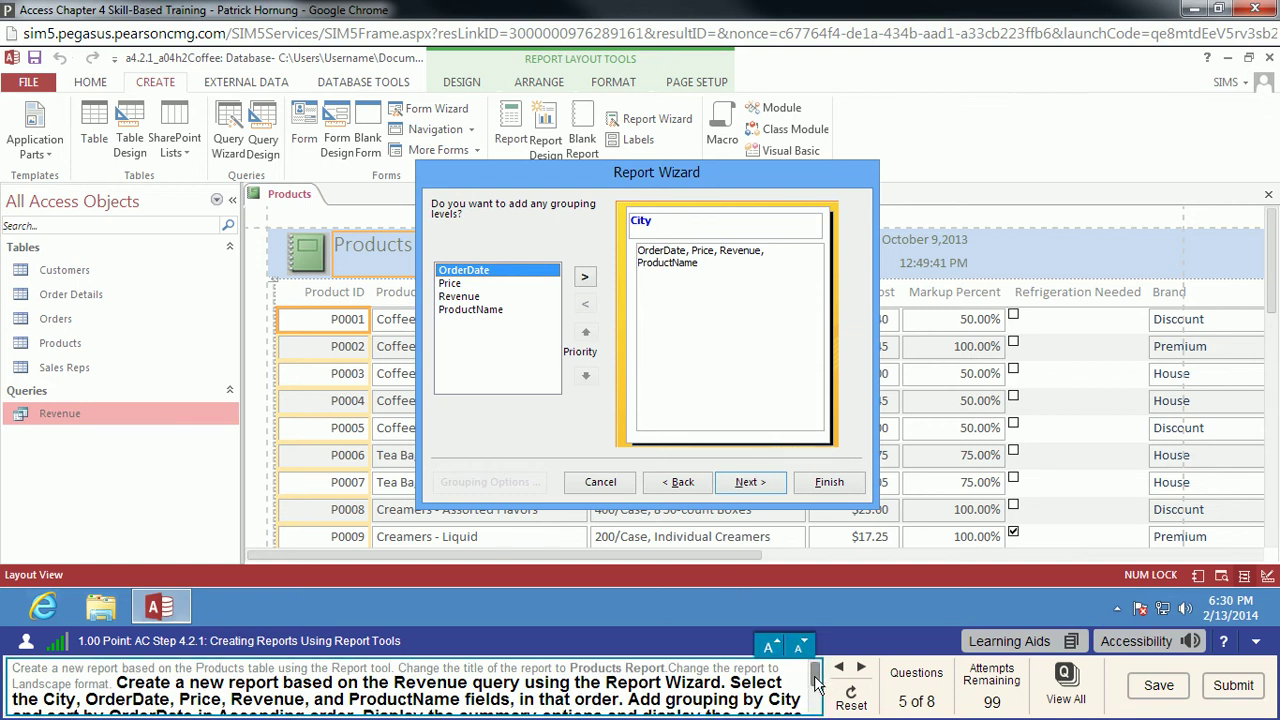
pyautogui.scroll(-3, 456, 685)
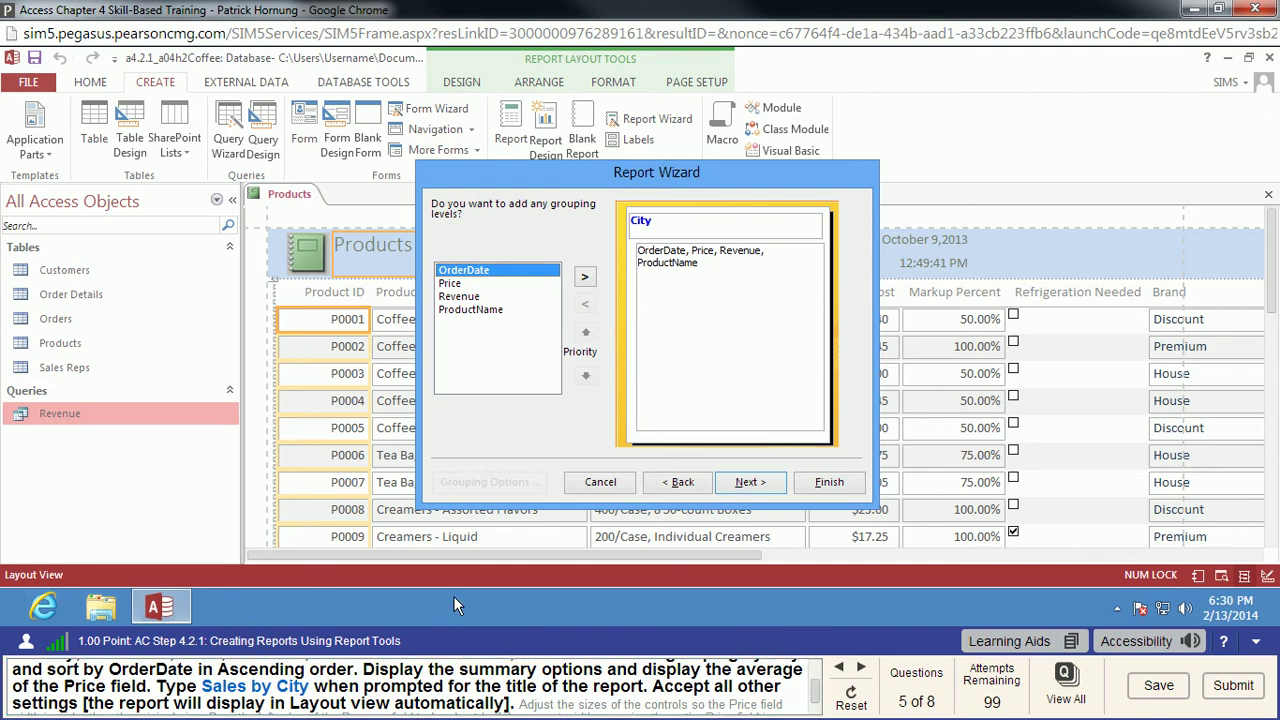
pyautogui.click(768, 486)
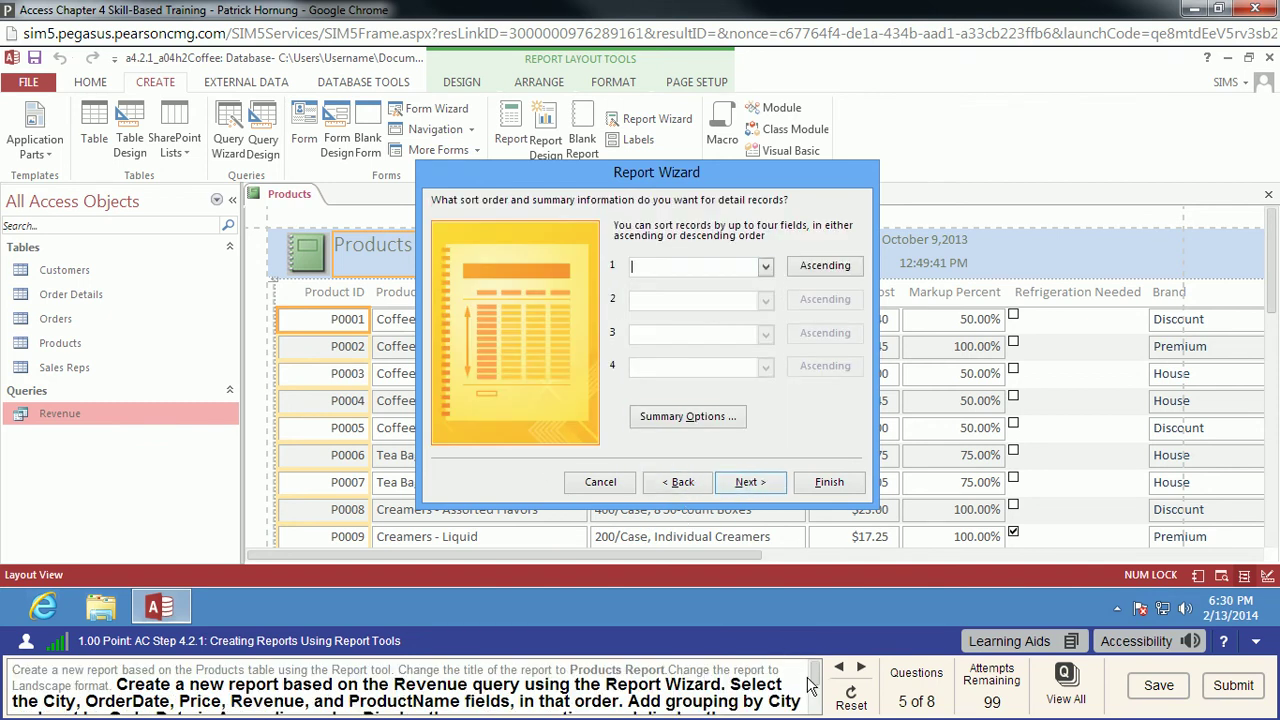
# - Sort the report's detail records by OrderDate in ascending order
pyautogui.moveTo(816, 676); pyautogui.dragTo(816, 701)
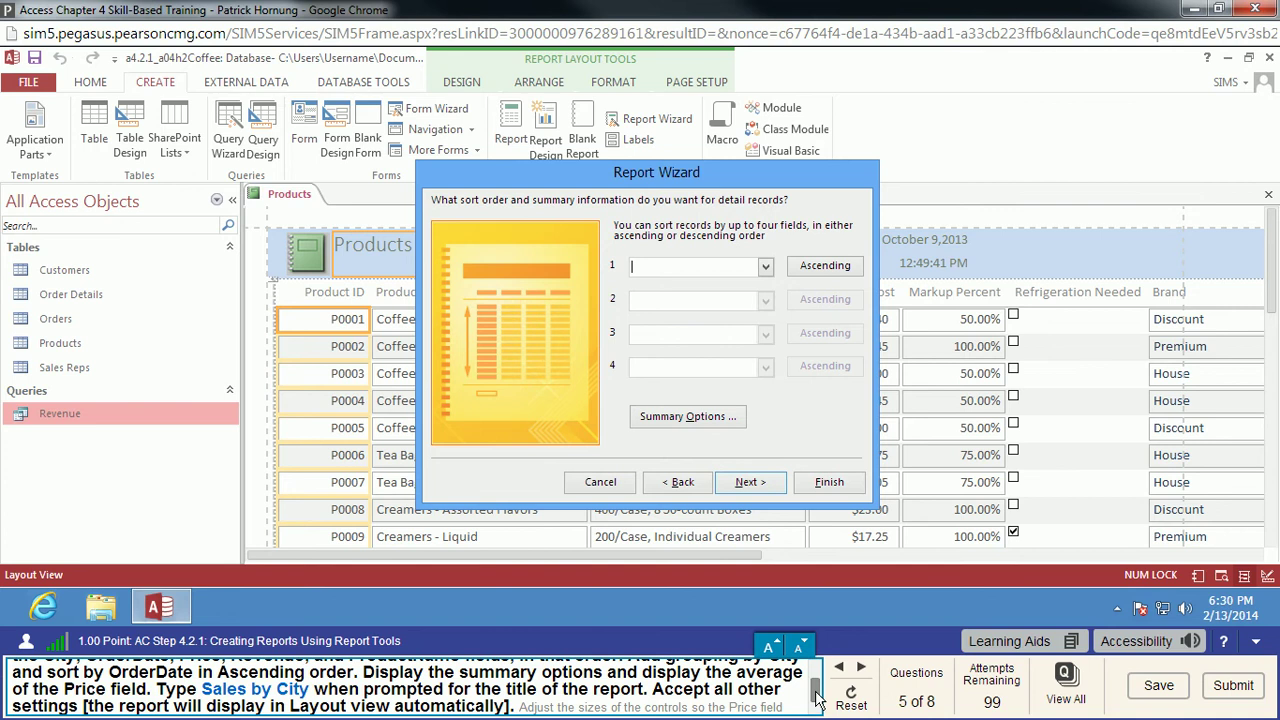
pyautogui.click(766, 268)
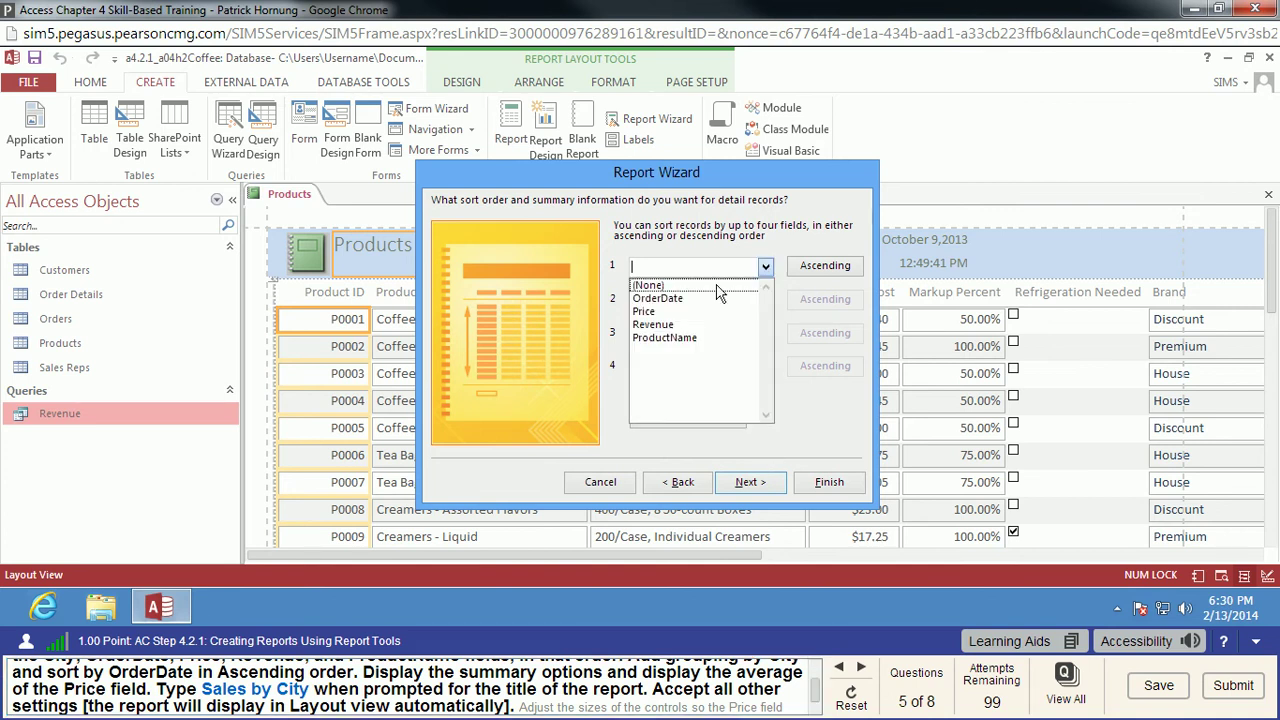
pyautogui.click(680, 298)
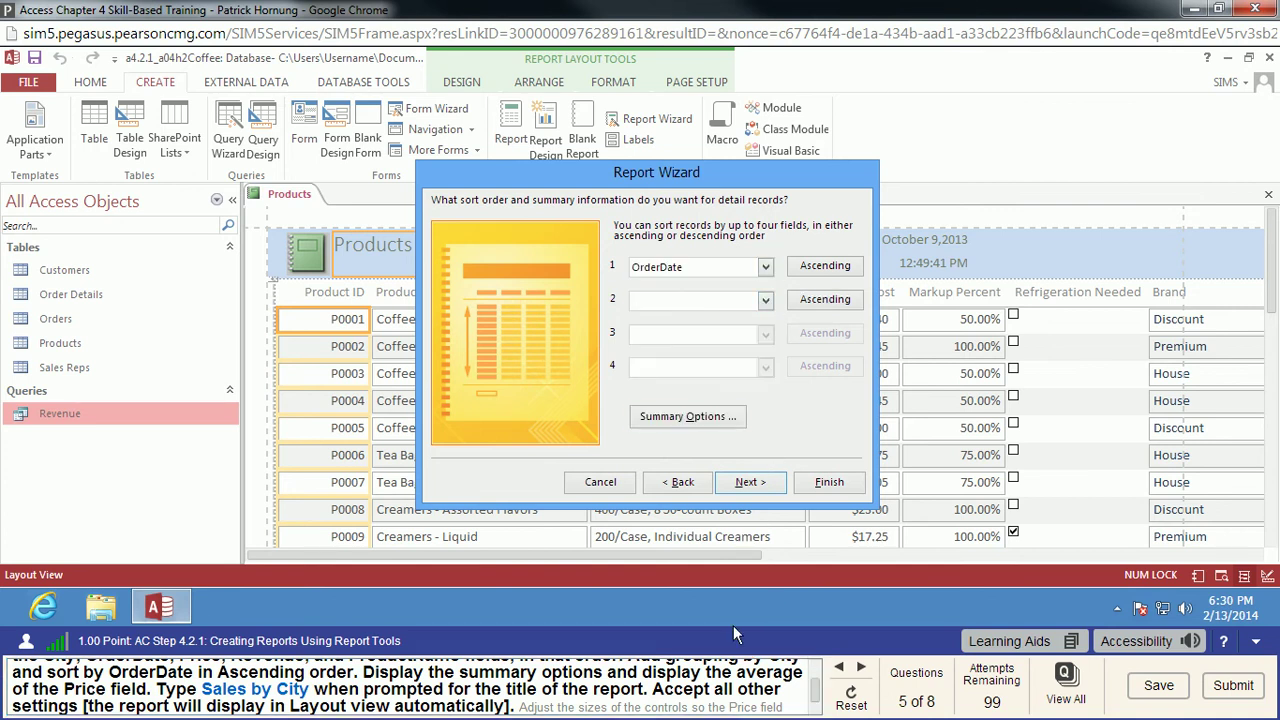
pyautogui.click(748, 482)
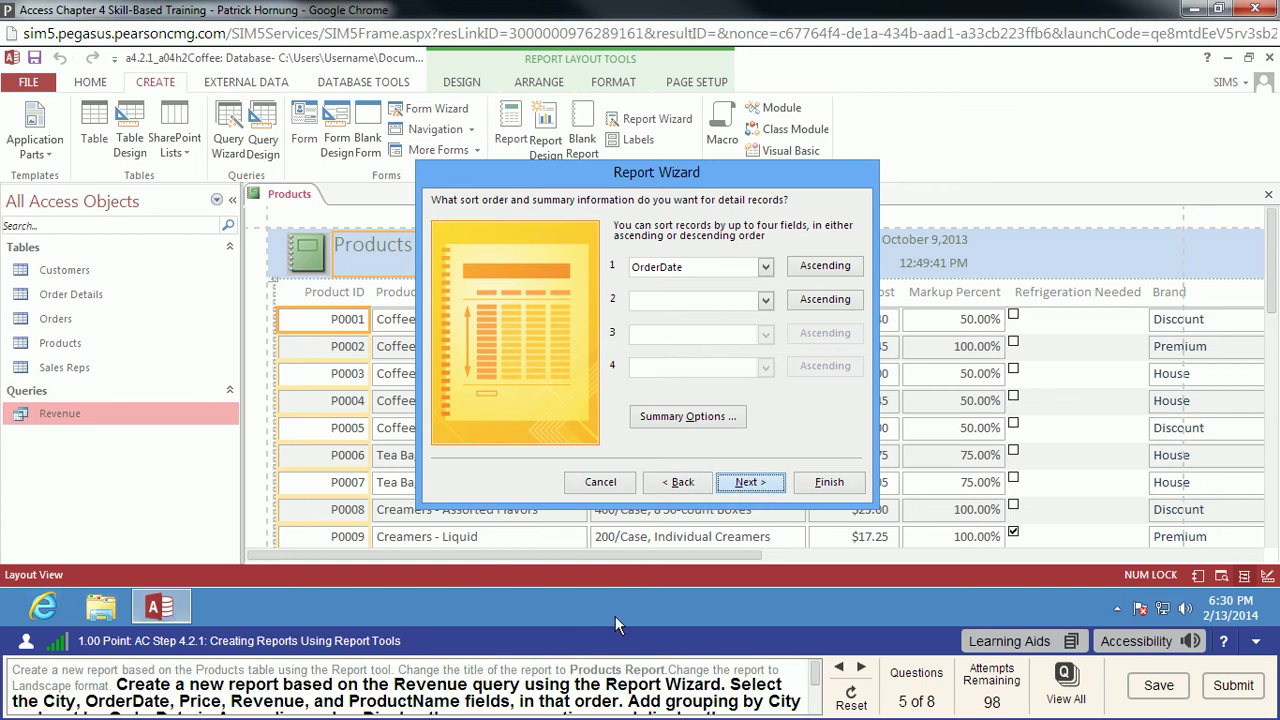
# - Set the summary options to calculate the average of the Price field and continue to the layout choices
pyautogui.scroll(-3, 818, 680)
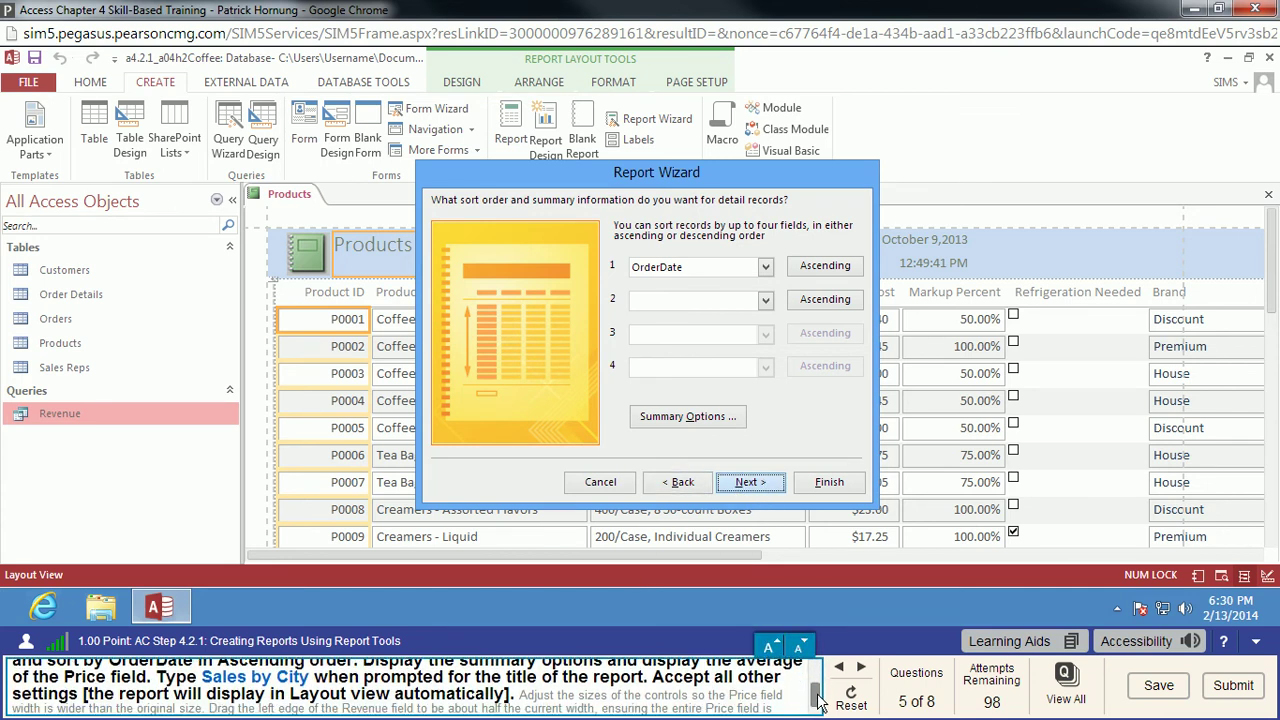
pyautogui.scroll(1, 818, 700)
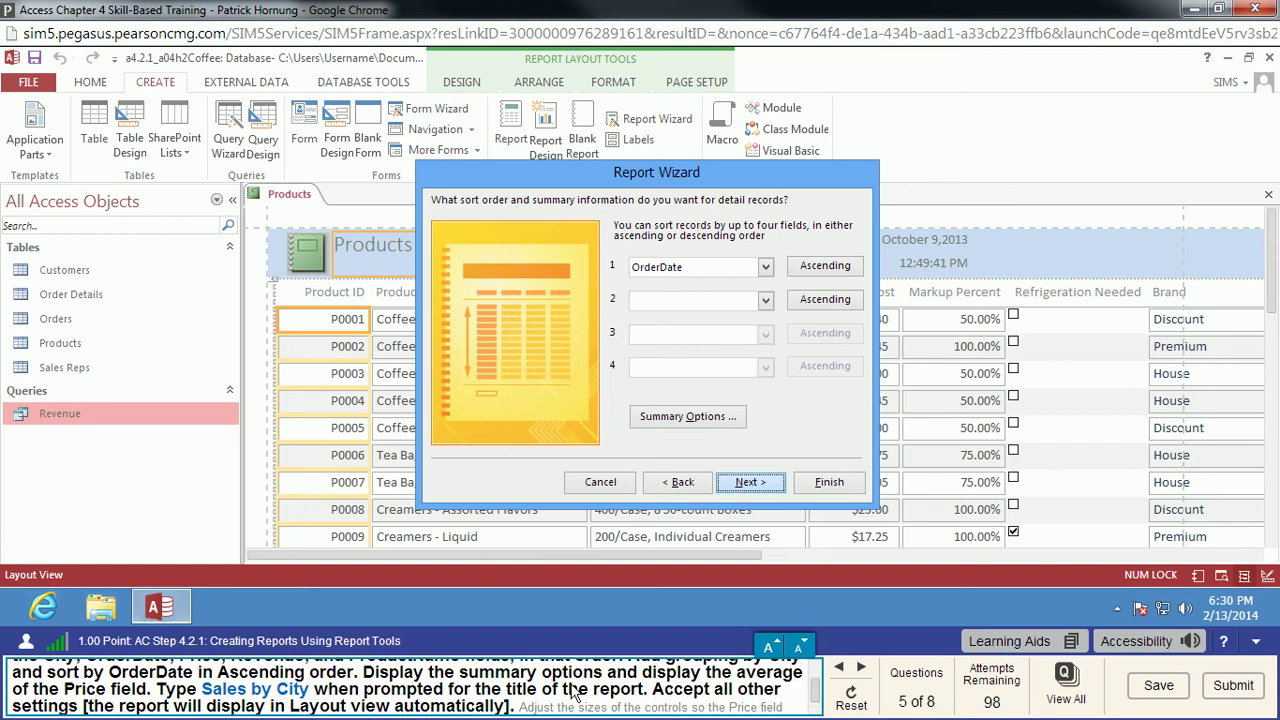
pyautogui.click(699, 418)
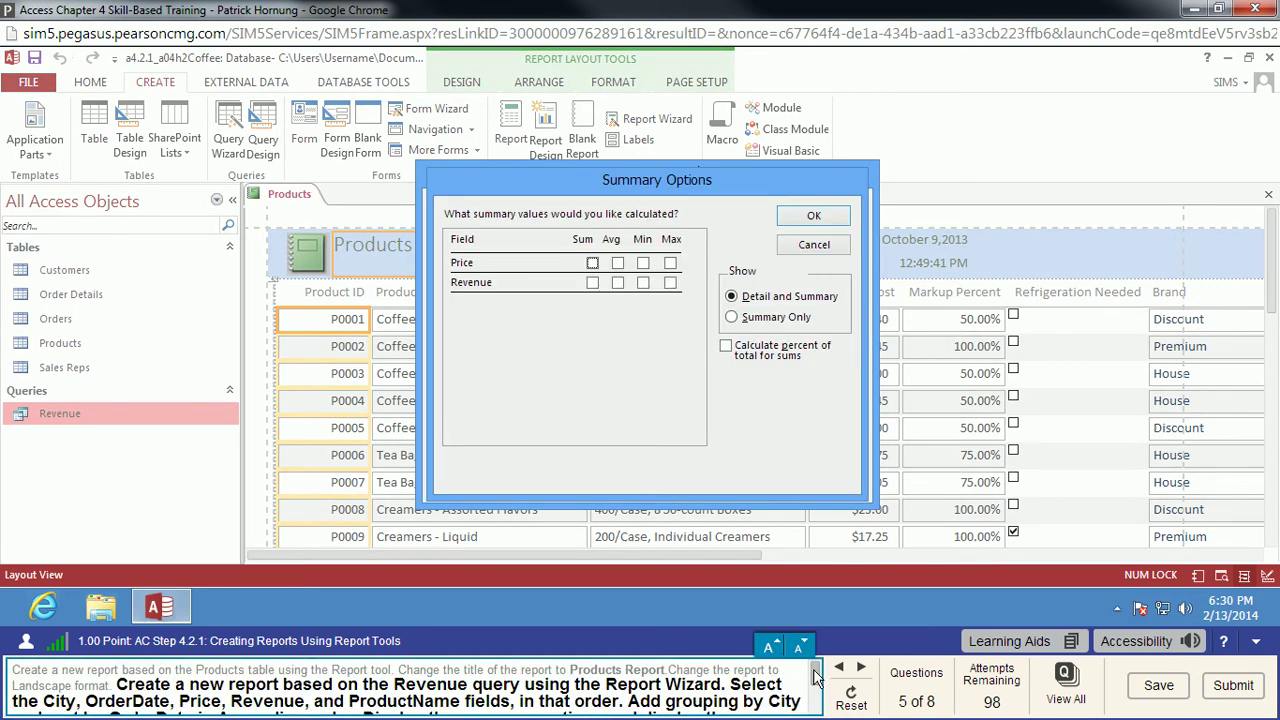
pyautogui.scroll(-3, 818, 690)
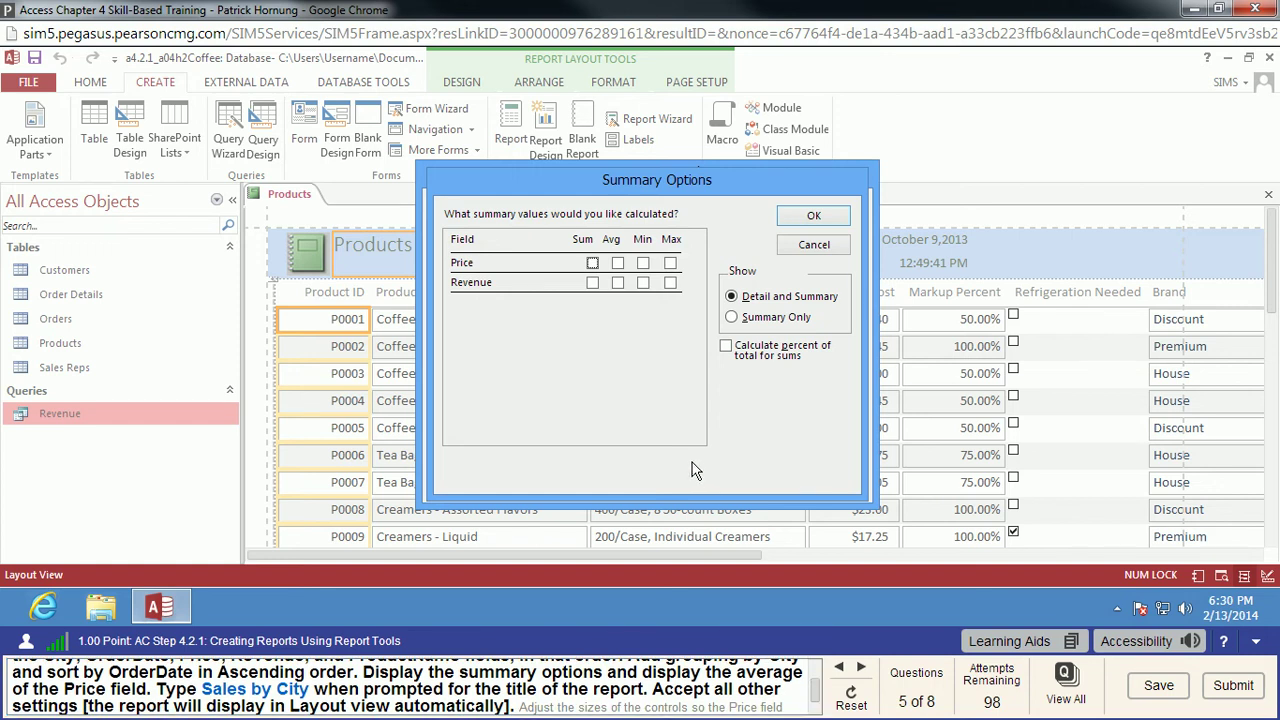
pyautogui.click(618, 264)
pyautogui.click(805, 216)
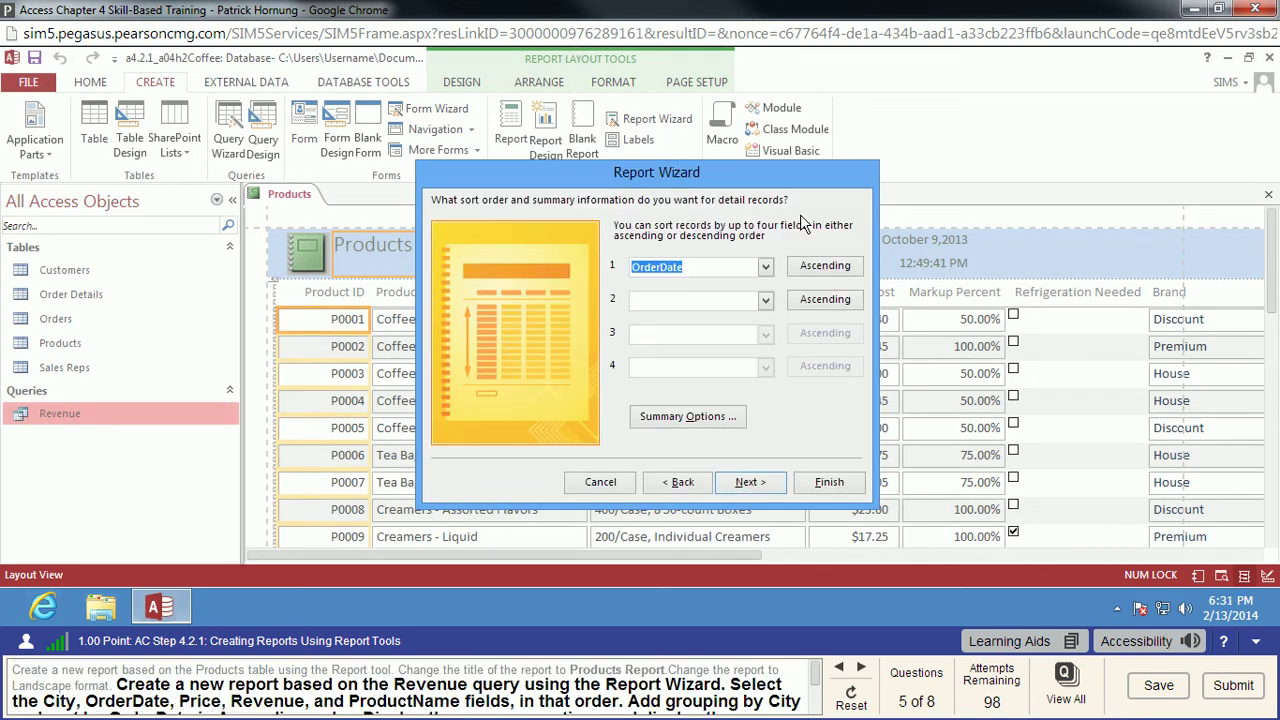
pyautogui.click(747, 483)
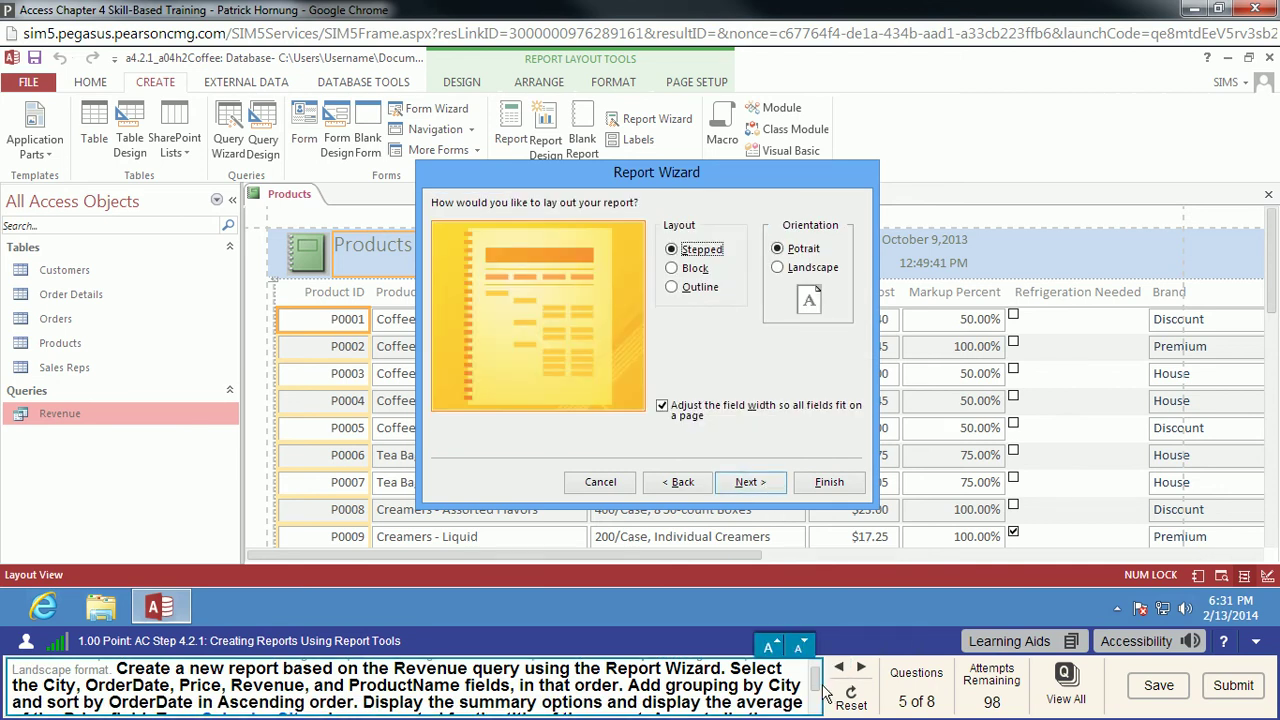
# - Accept the default layout, title the report Sales by City and finish the wizard
pyautogui.moveTo(816, 682); pyautogui.dragTo(817, 704)
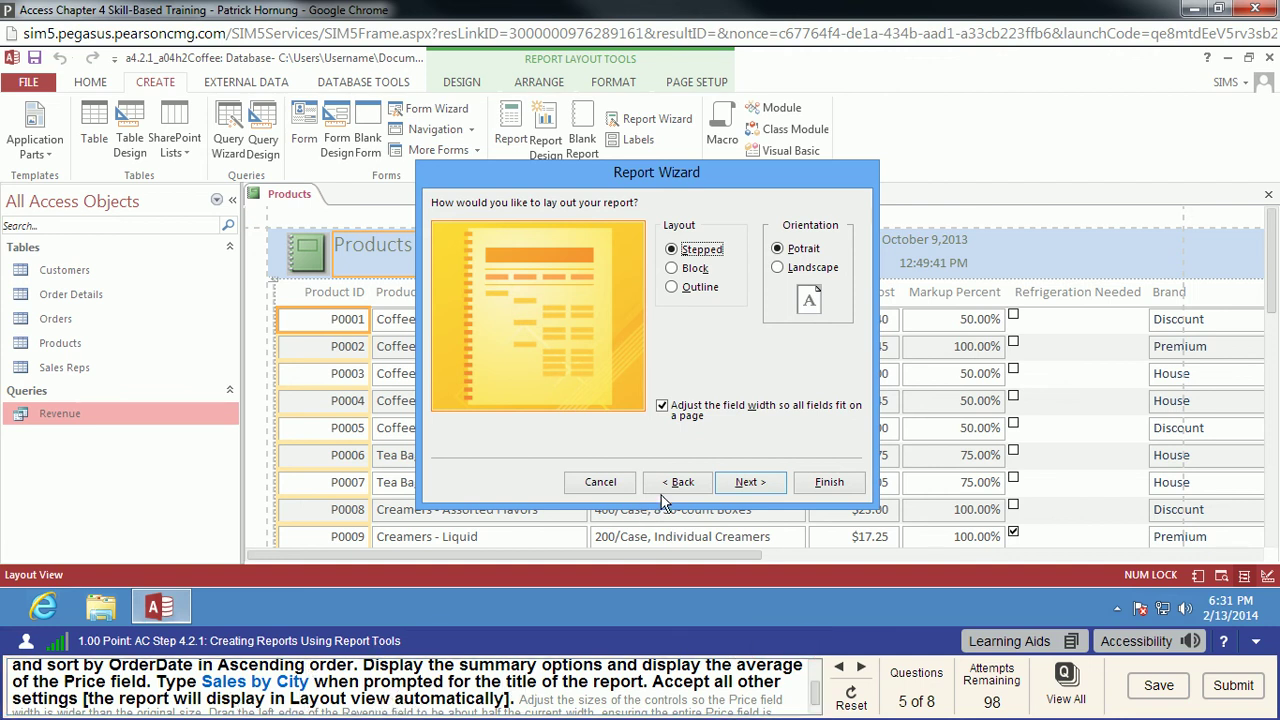
pyautogui.click(748, 481)
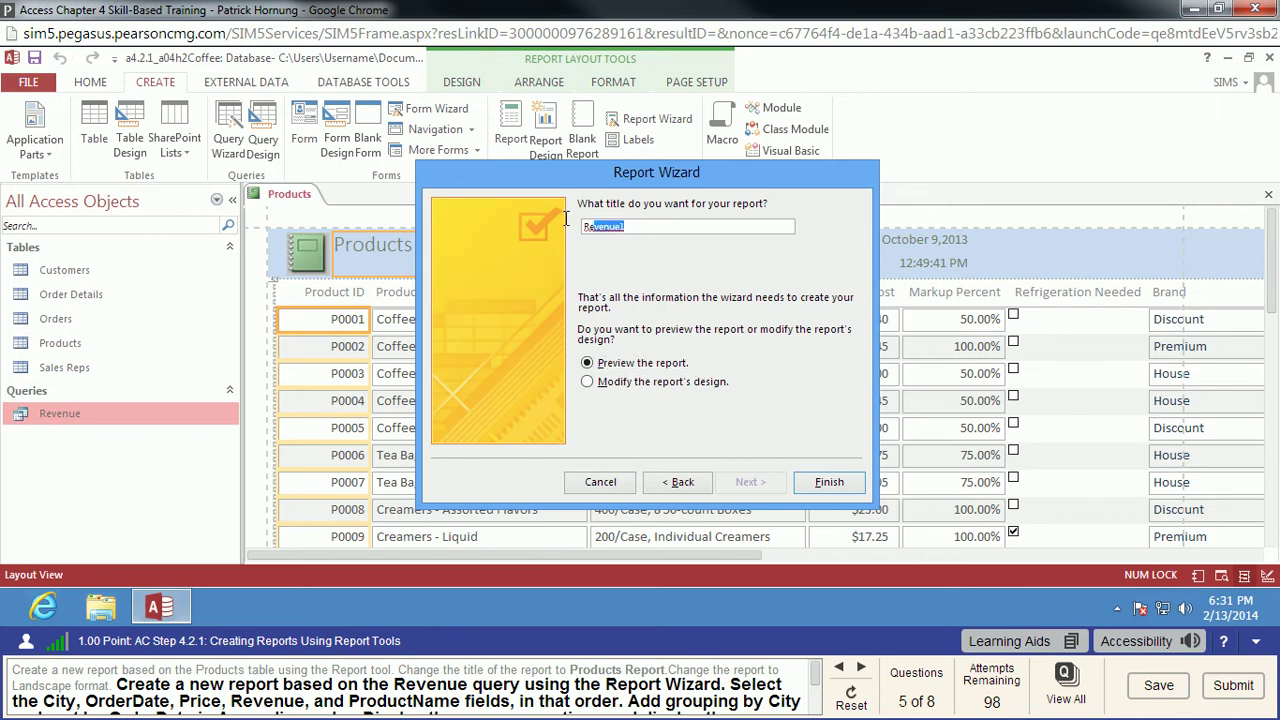
pyautogui.write('Sales')
pyautogui.scroll(-5, 815, 706)
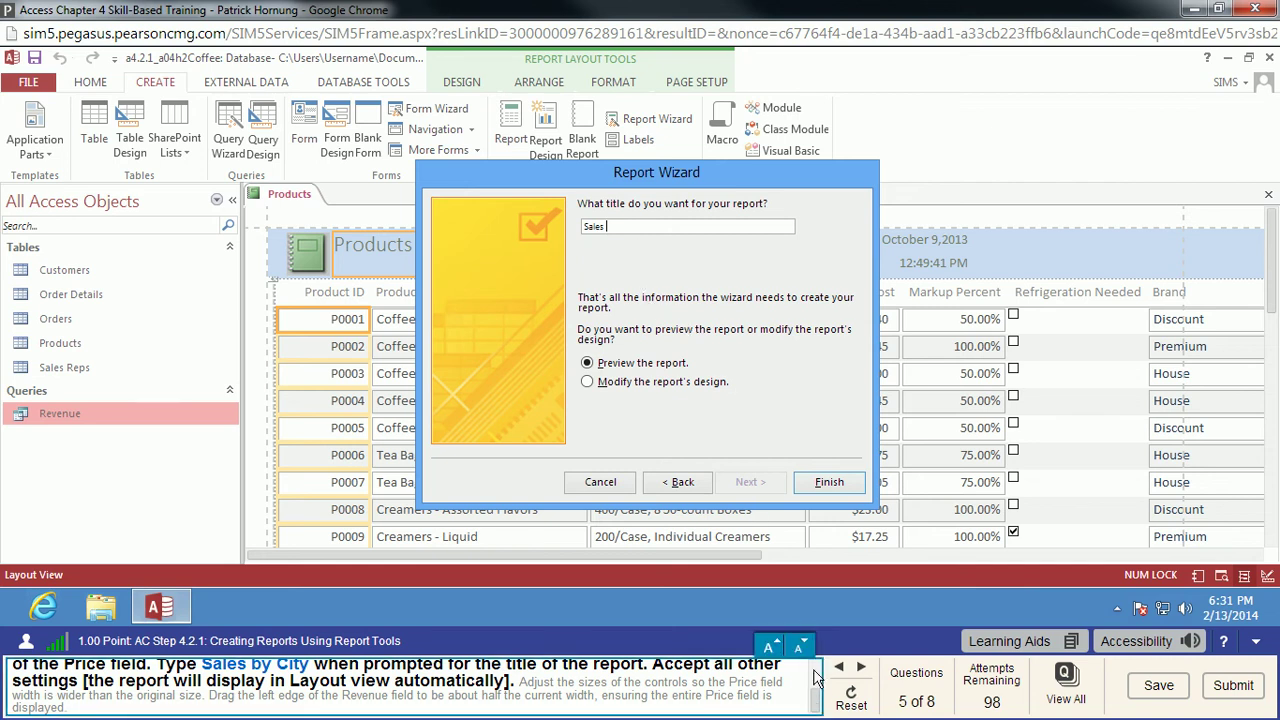
pyautogui.scroll(1, 815, 697)
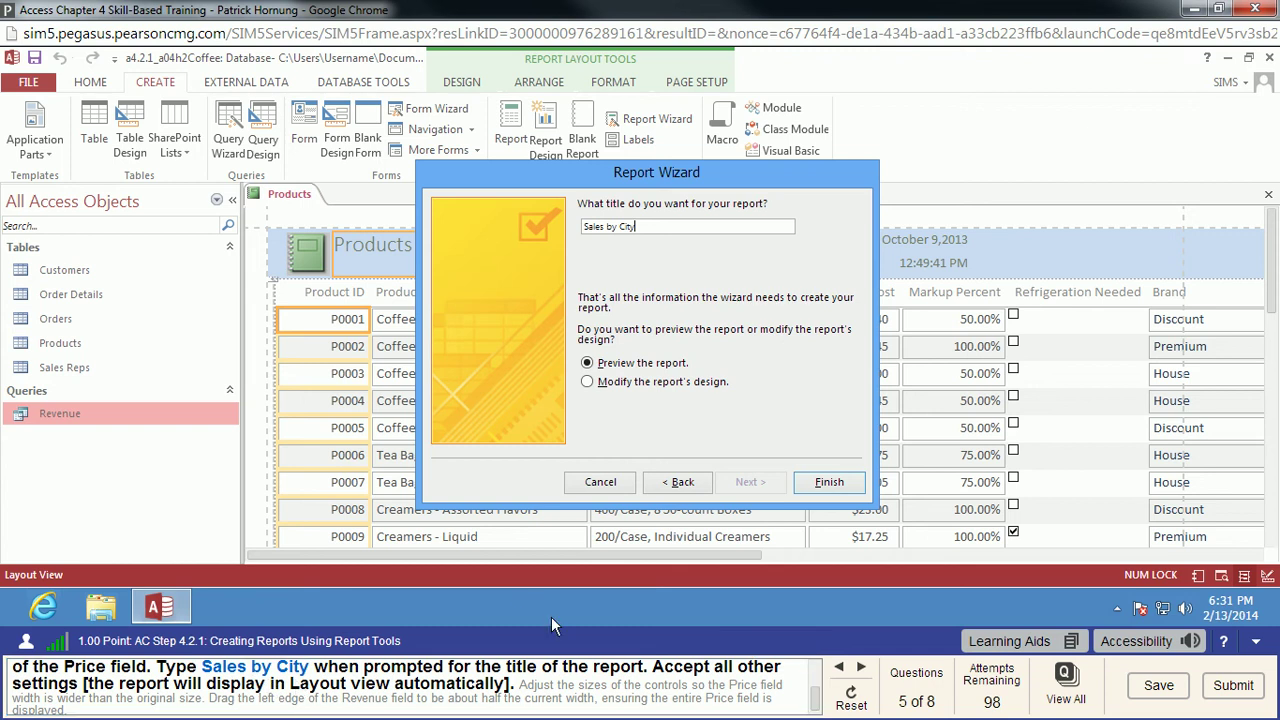
pyautogui.click(815, 486)
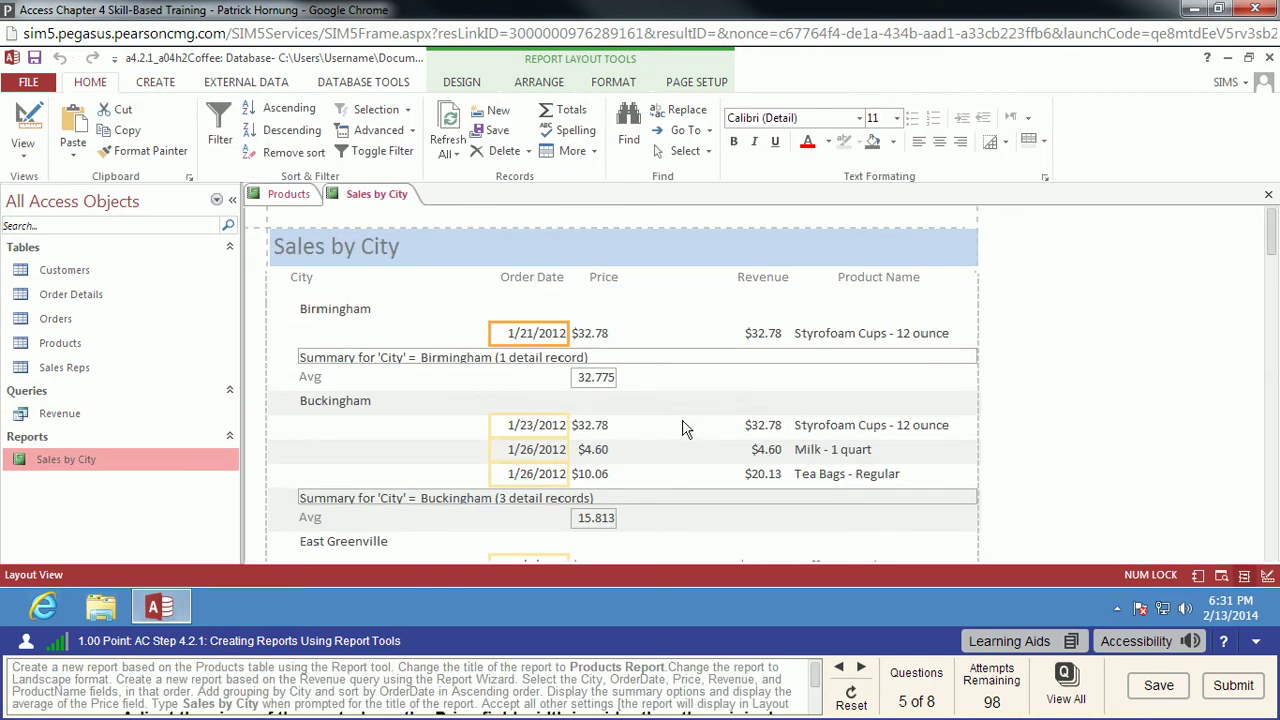
# - Widen the Price column heading in the Sales by City report by extending its edge toward the Revenue column
pyautogui.scroll(-3, 815, 700)
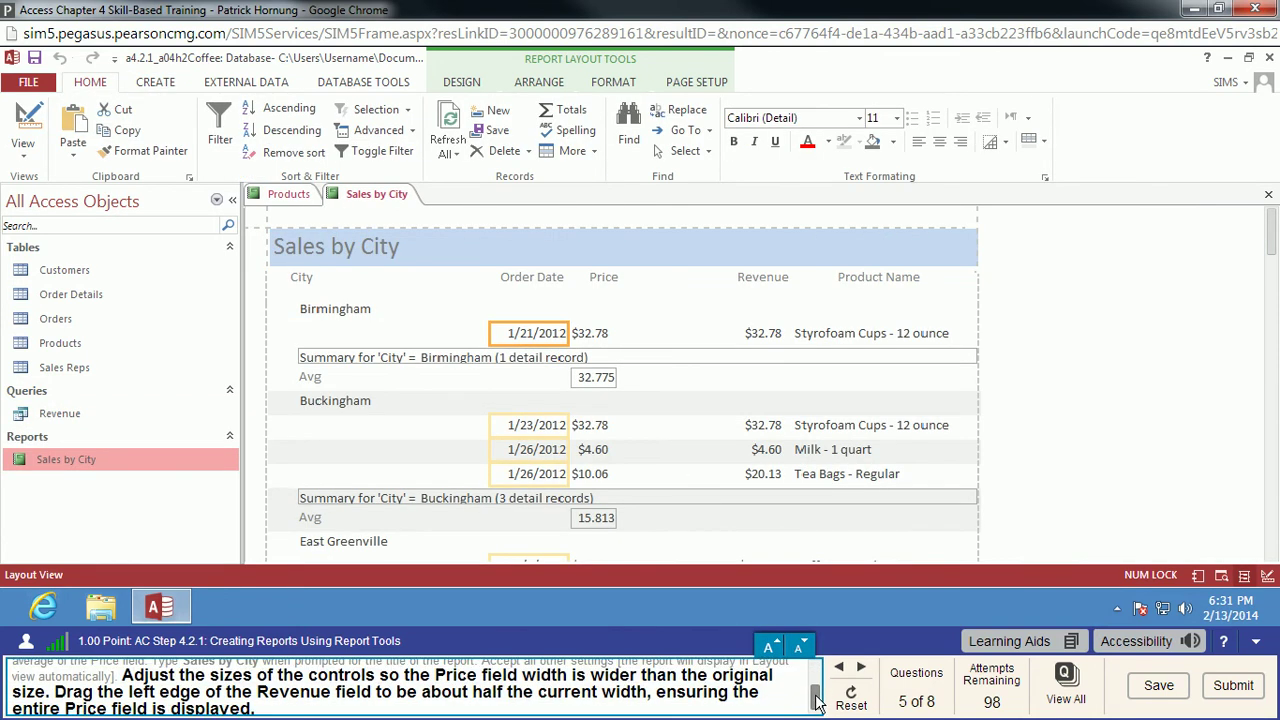
pyautogui.scroll(-2, 815, 700)
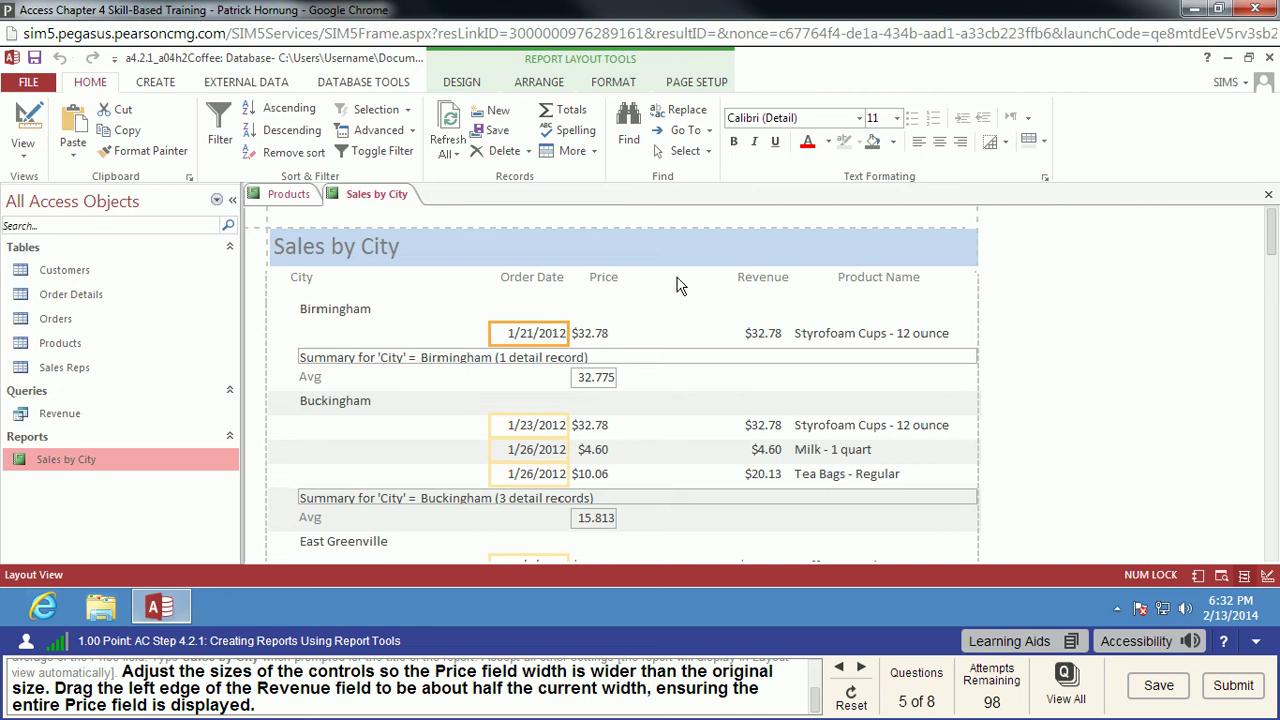
pyautogui.click(610, 285)
pyautogui.moveTo(637, 277); pyautogui.dragTo(665, 277)
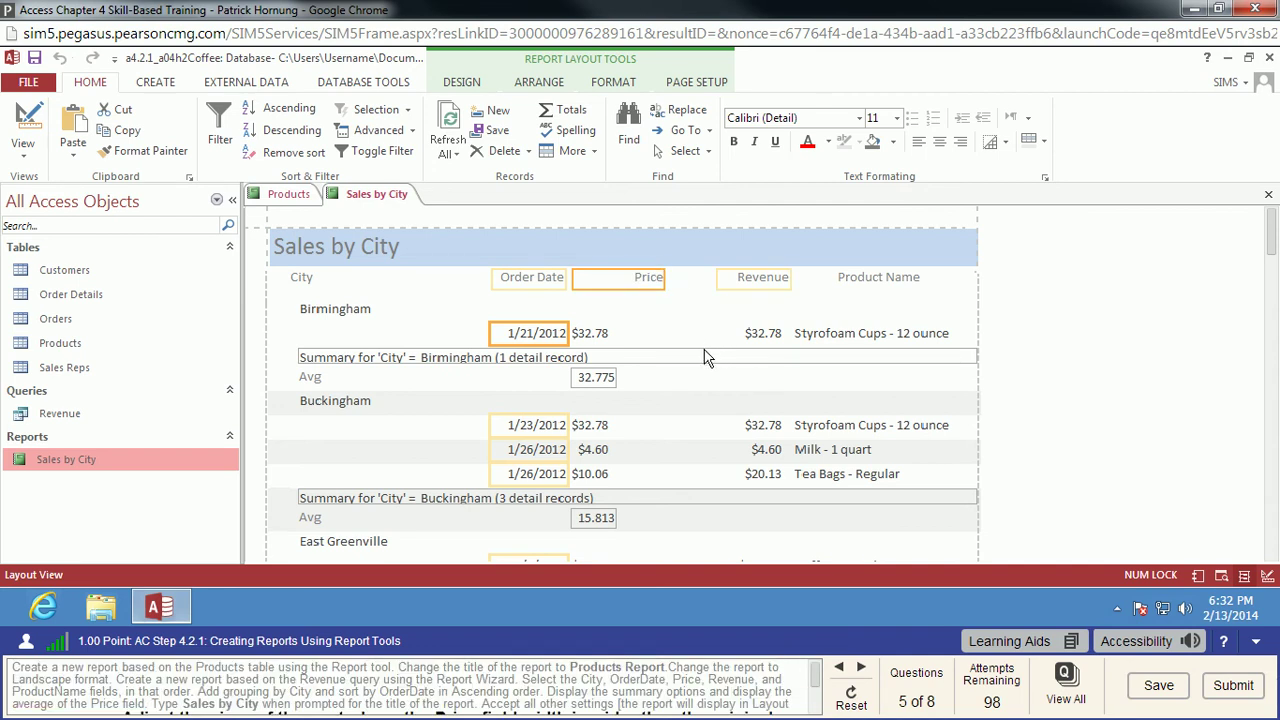
pyautogui.moveTo(825, 675)
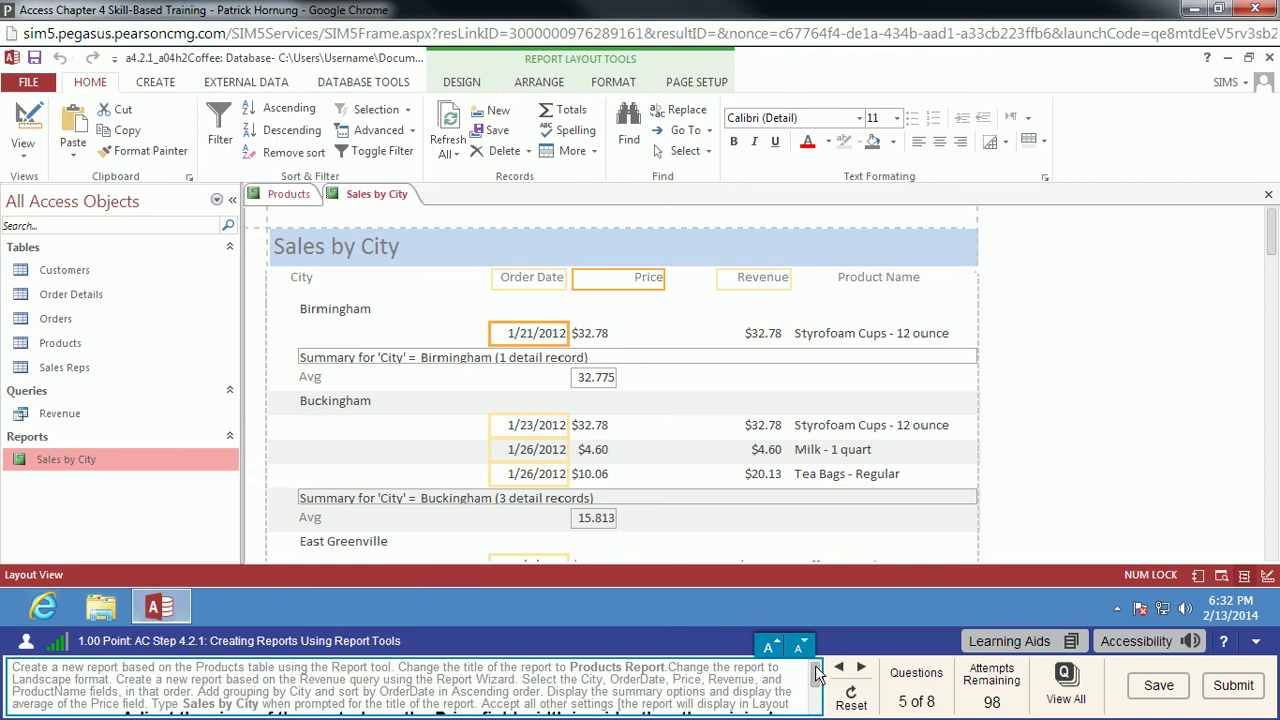
pyautogui.moveTo(818, 677); pyautogui.dragTo(820, 705)
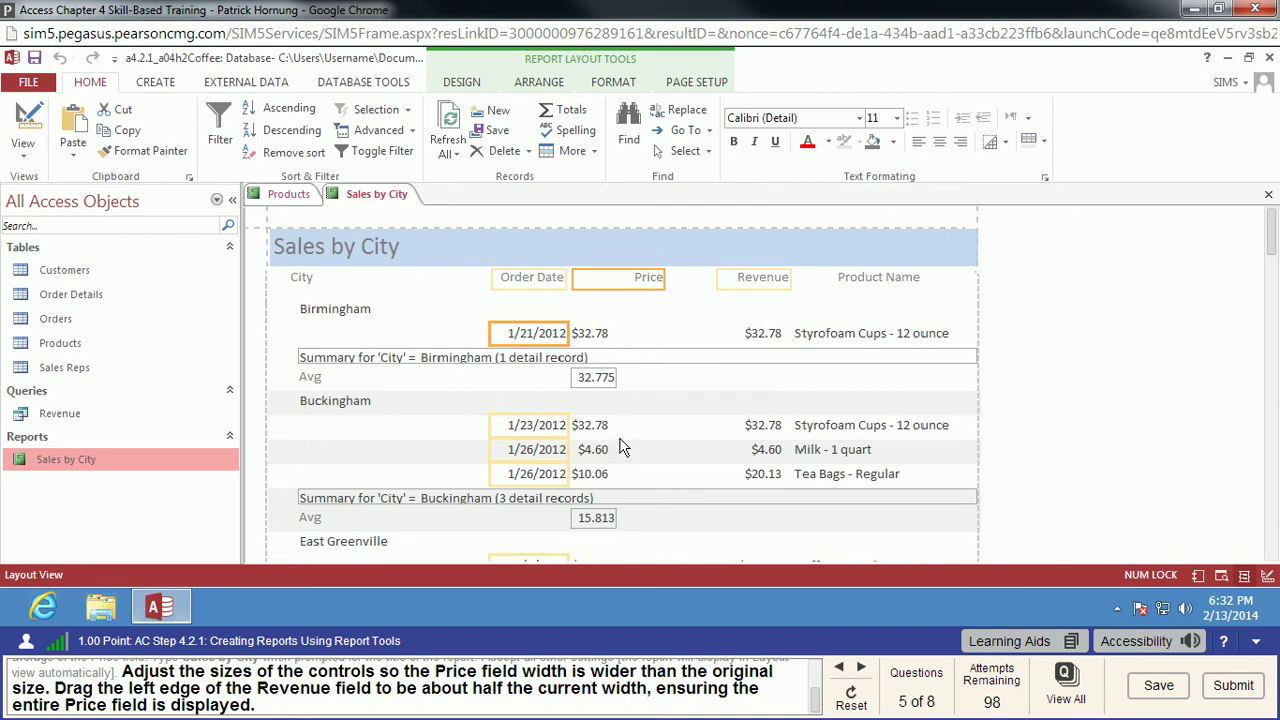
# - Extend the left edge of the Revenue heading toward the Price column, leaving the widened Price heading fully displayed in the Sales by City report
pyautogui.moveTo(737, 280); pyautogui.dragTo(668, 281)
pyautogui.hotkey('ctrl', 'z')
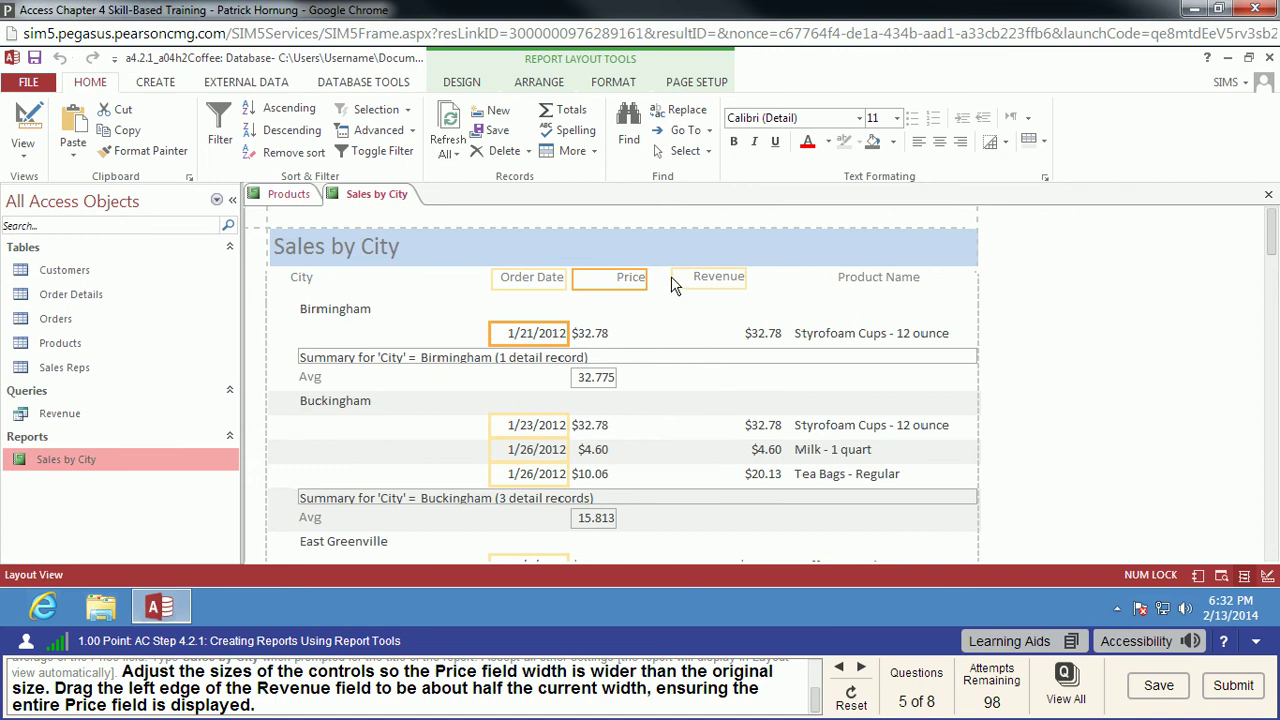
pyautogui.moveTo(673, 276); pyautogui.dragTo(735, 277)
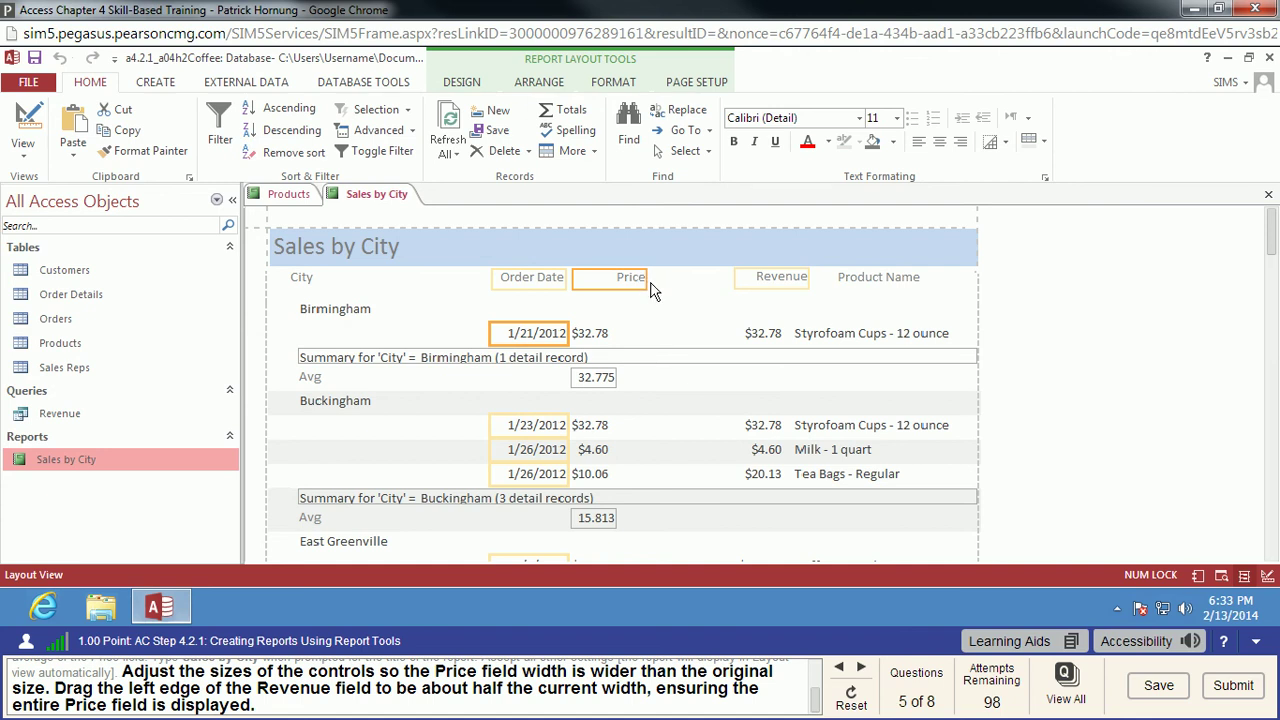
pyautogui.moveTo(580, 277); pyautogui.dragTo(609, 283)
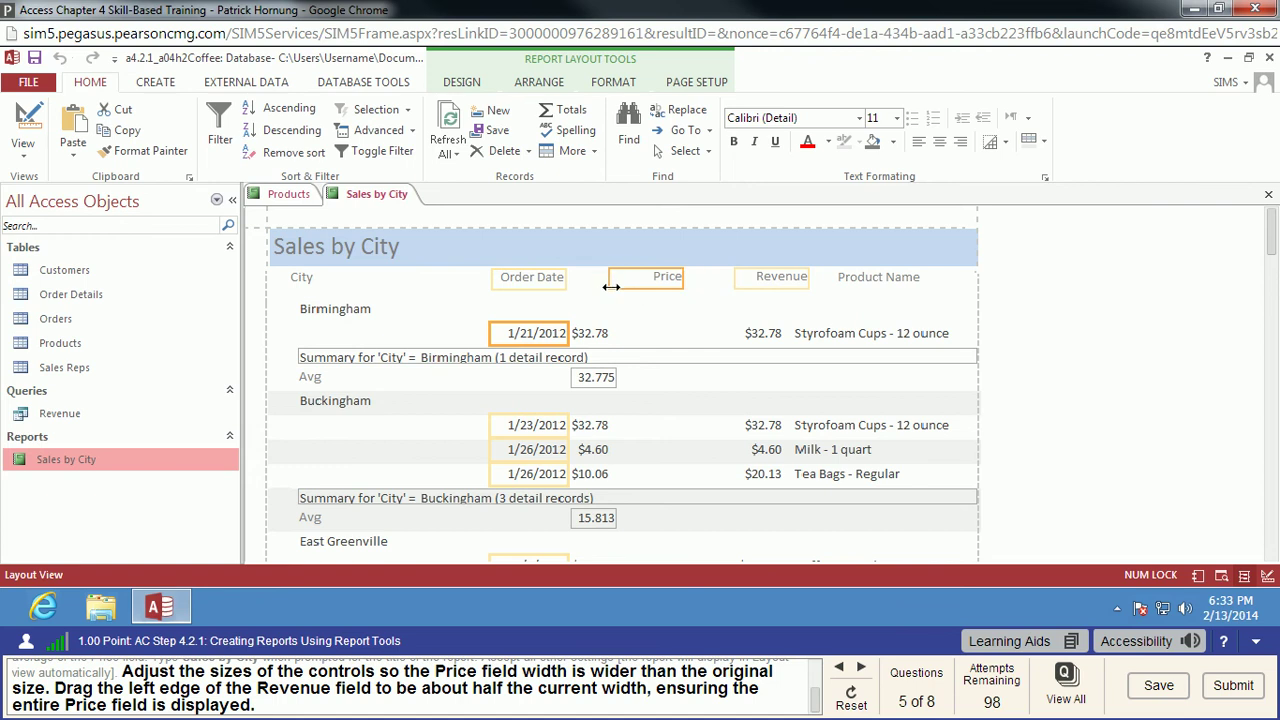
pyautogui.click(741, 283)
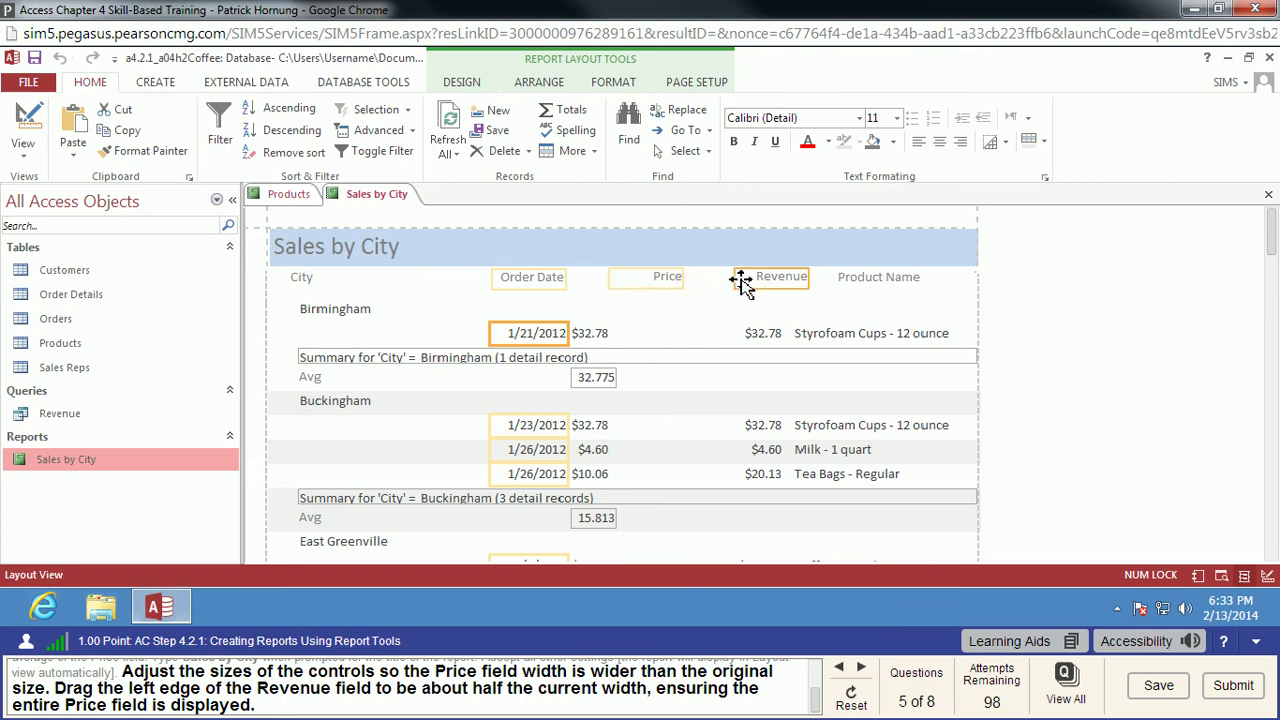
pyautogui.moveTo(729, 280)
pyautogui.mouseDown()
pyautogui.moveTo(697, 278)
pyautogui.moveTo(721, 280)
pyautogui.mouseUp()
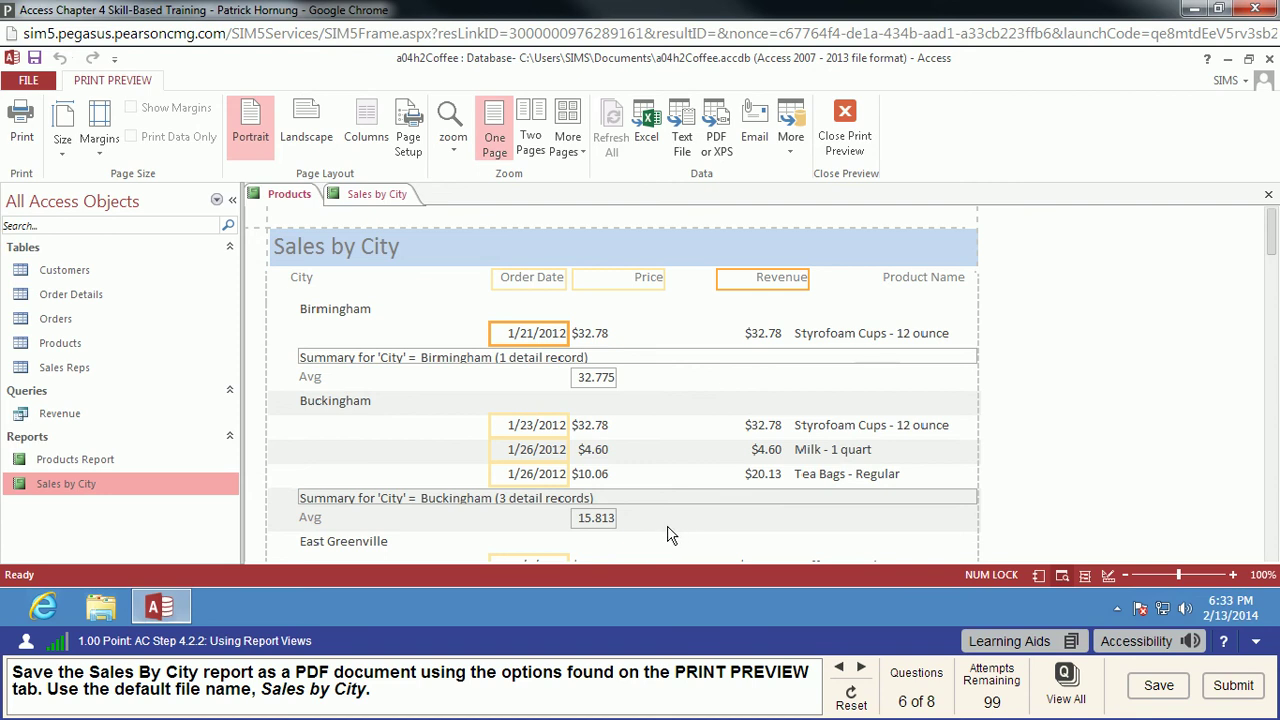
# - Publish the Sales by City report as a PDF document, keeping the default file name Sales by City.pdf
pyautogui.moveTo(183, 680)
pyautogui.click(716, 122)
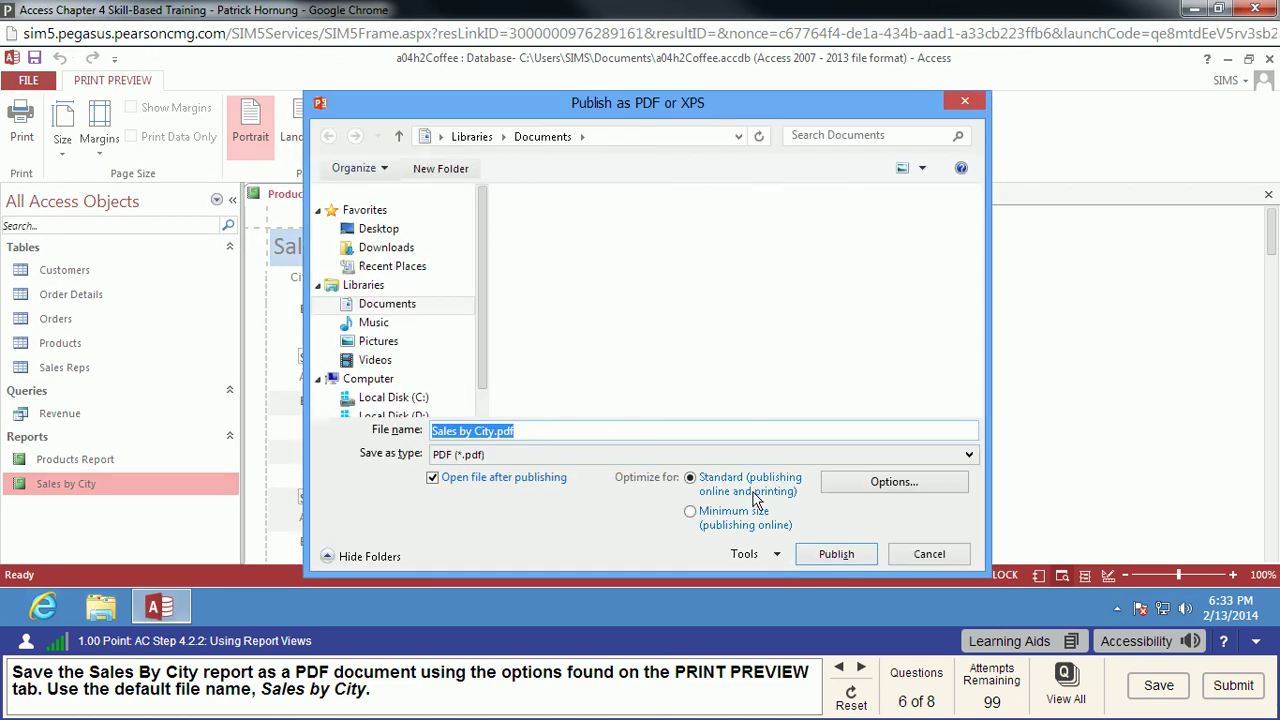
pyautogui.click(836, 554)
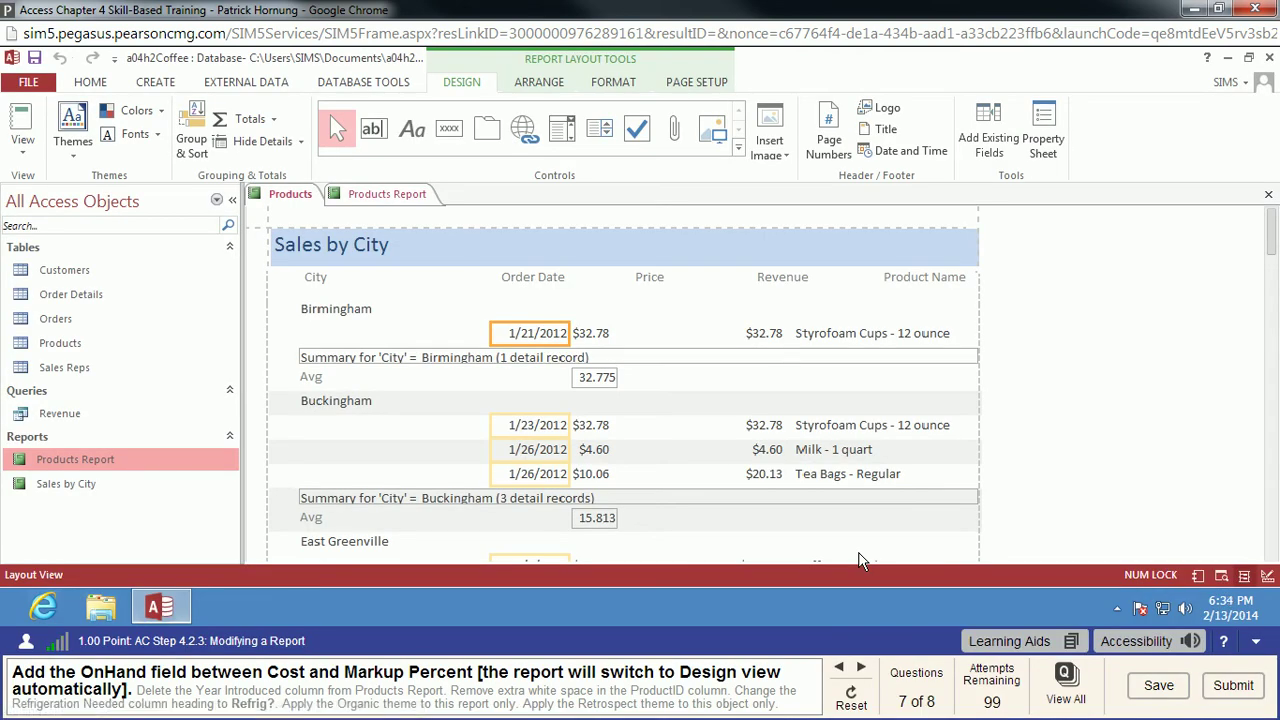
# - Open the existing fields list, switch to the assessment text preview, and search for "add existing" to read the AC Step 4.2.3 instructions
pyautogui.click(988, 133)
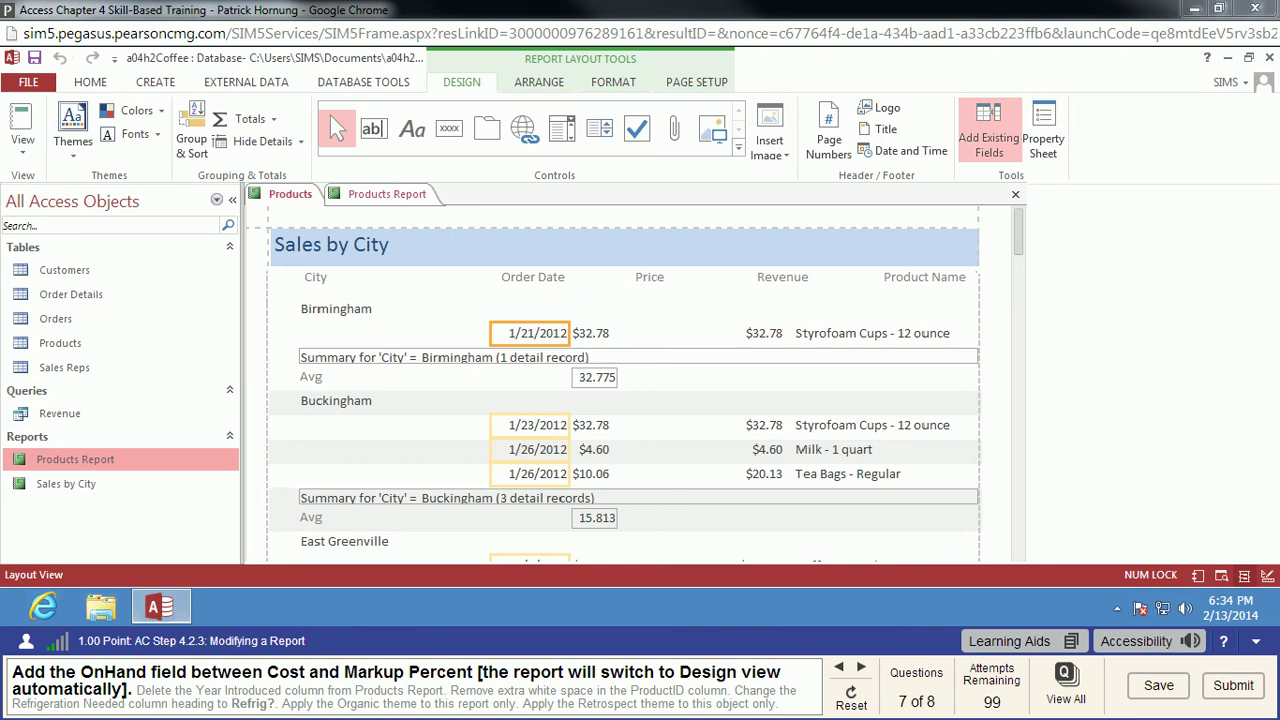
pyautogui.hotkey('alt', 'Tab')
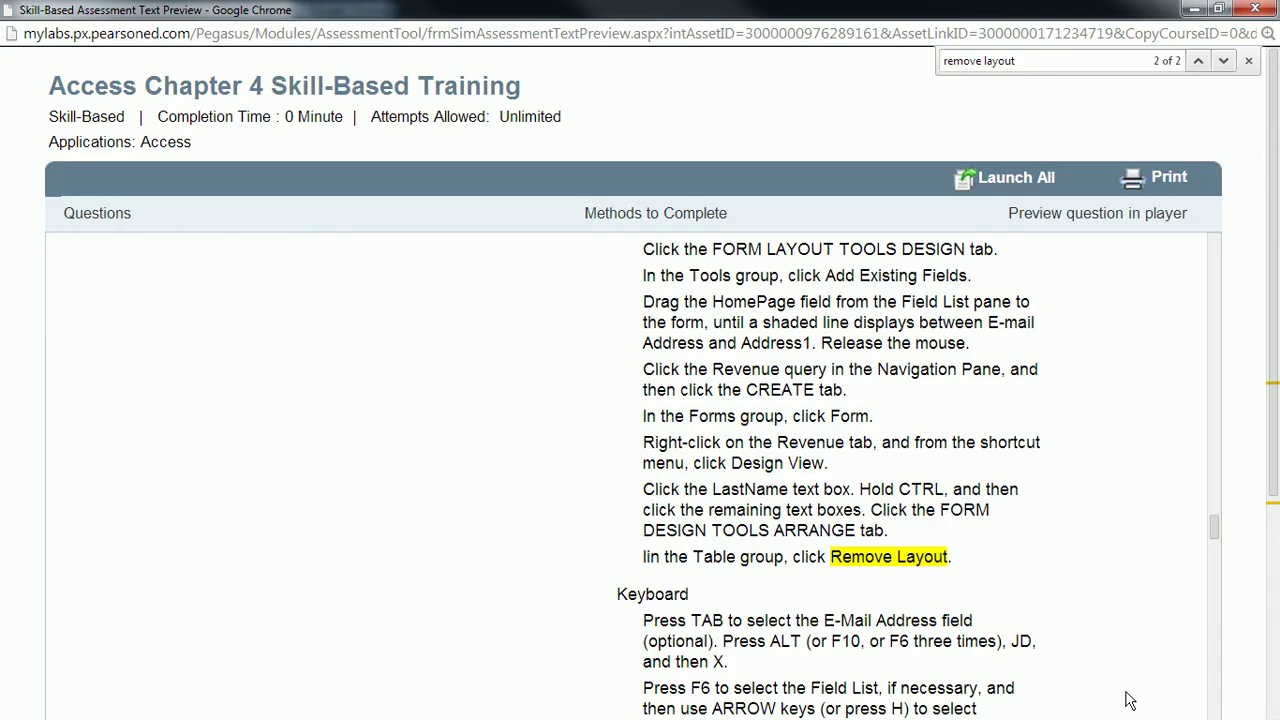
pyautogui.hotkey('ctrl', 'f')
pyautogui.write('add ex')
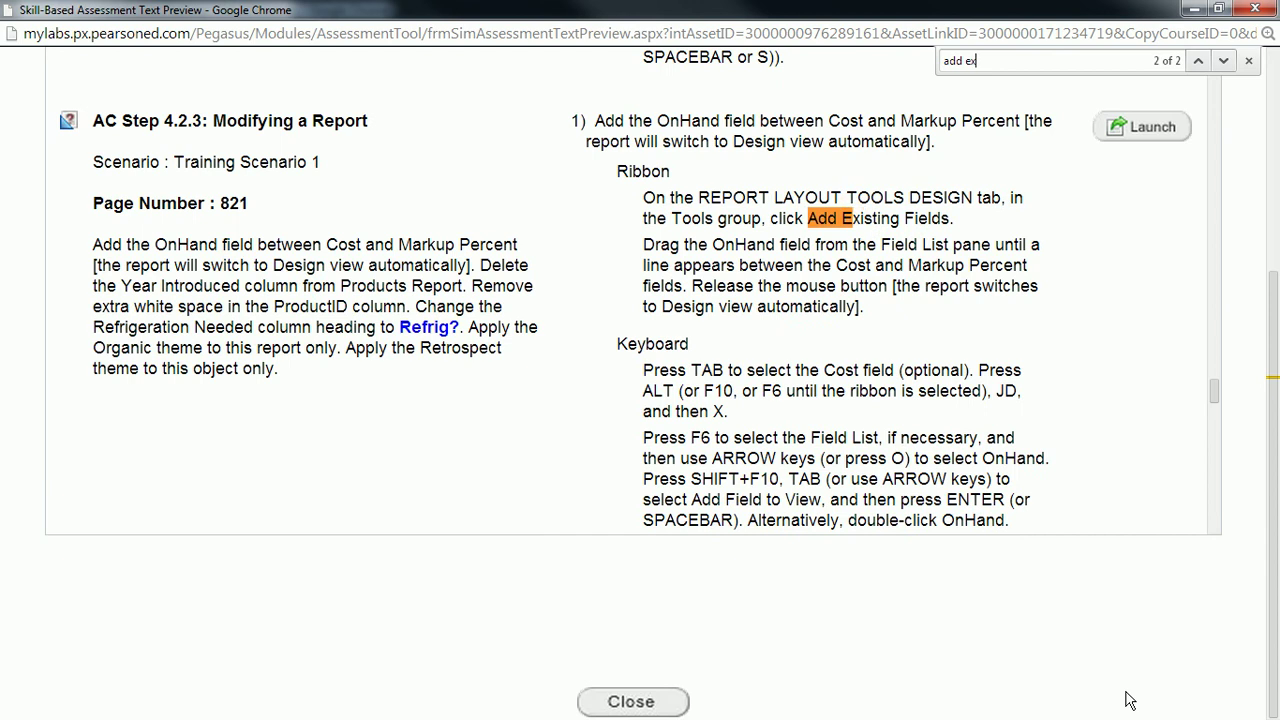
pyautogui.write('isting')
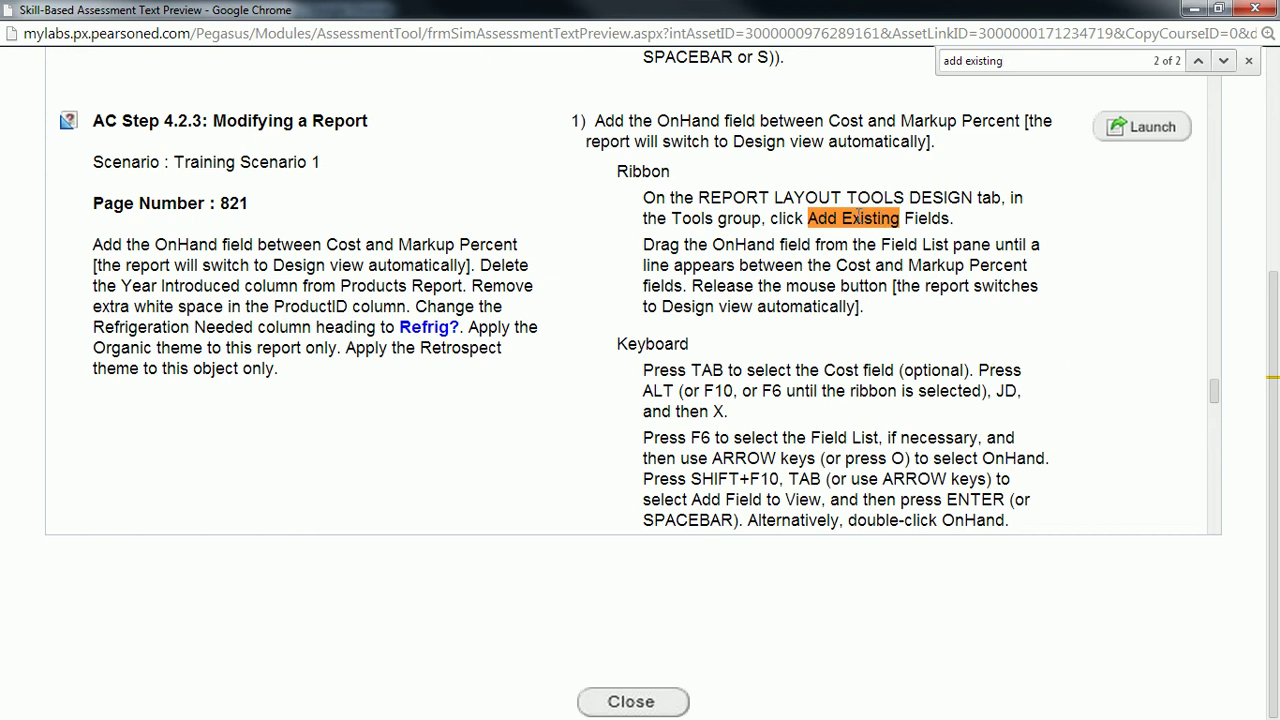
pyautogui.scroll(-3, 1080, 333)
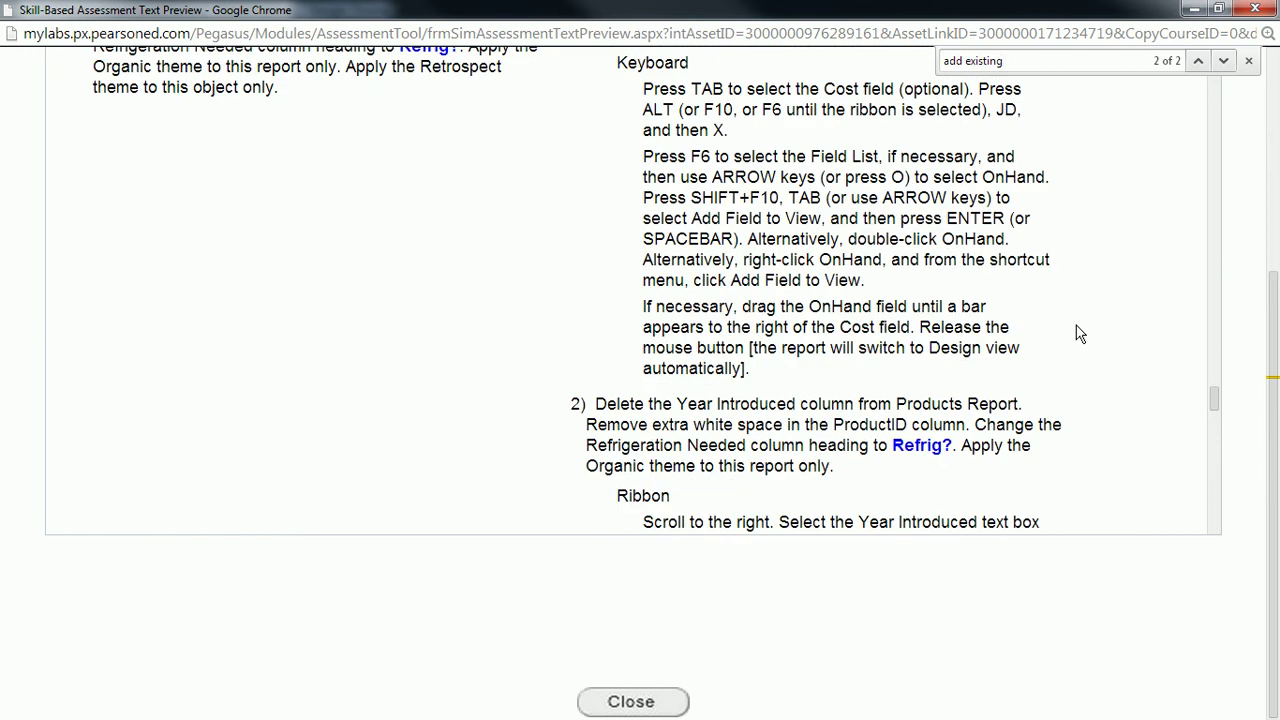
pyautogui.scroll(3, 1080, 333)
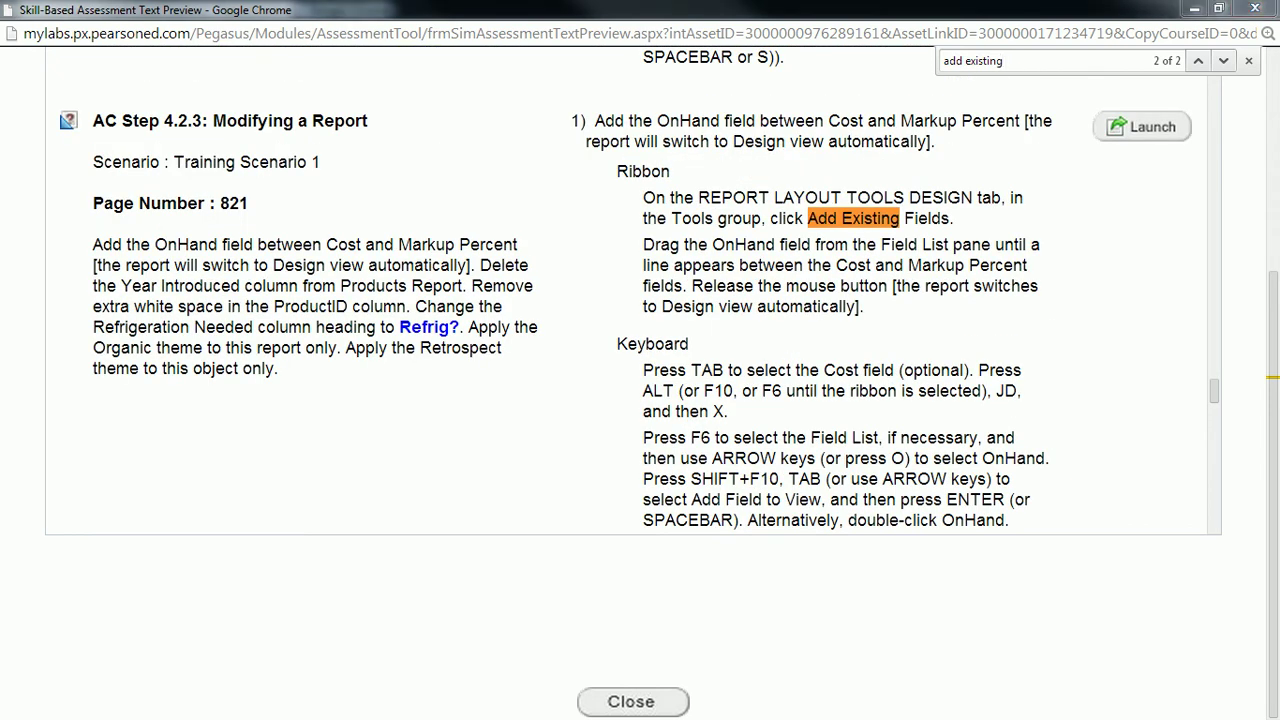
# - Save the training assignment for later and launch the AC Step 4.2.3: Modifying a Report question separately from the assessment preview
pyautogui.hotkey('alt', 'Tab')
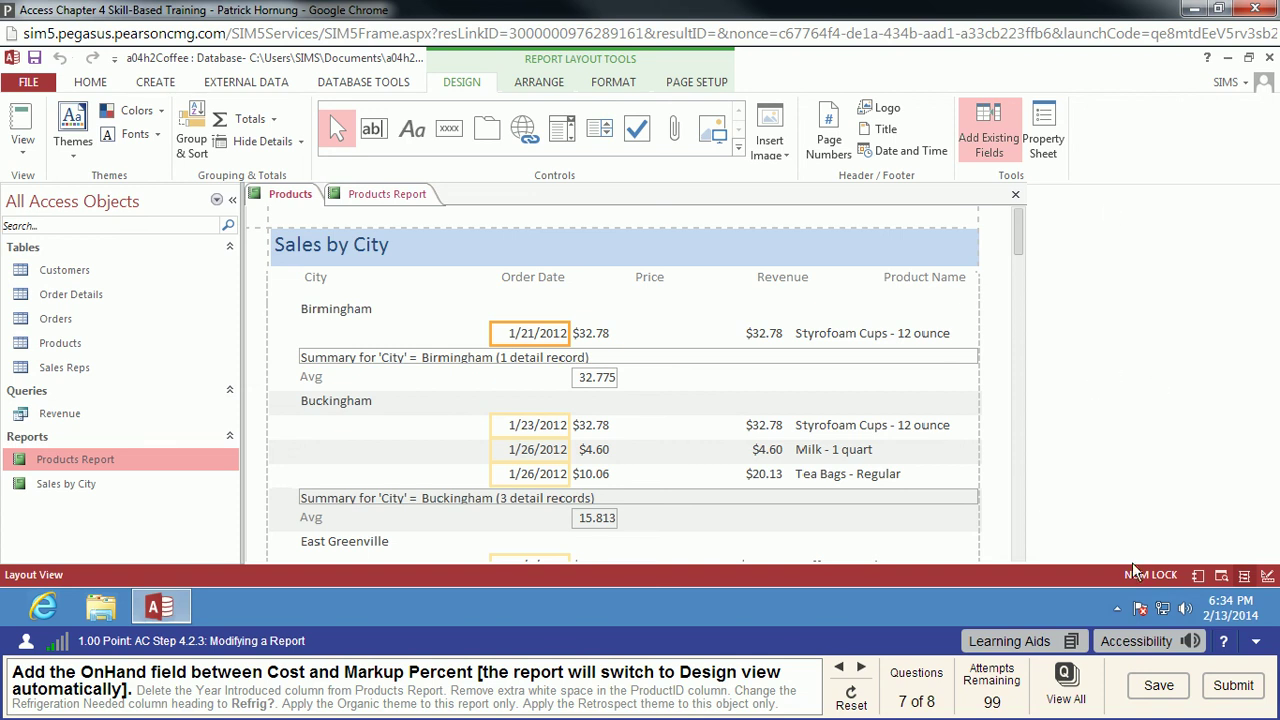
pyautogui.click(1159, 687)
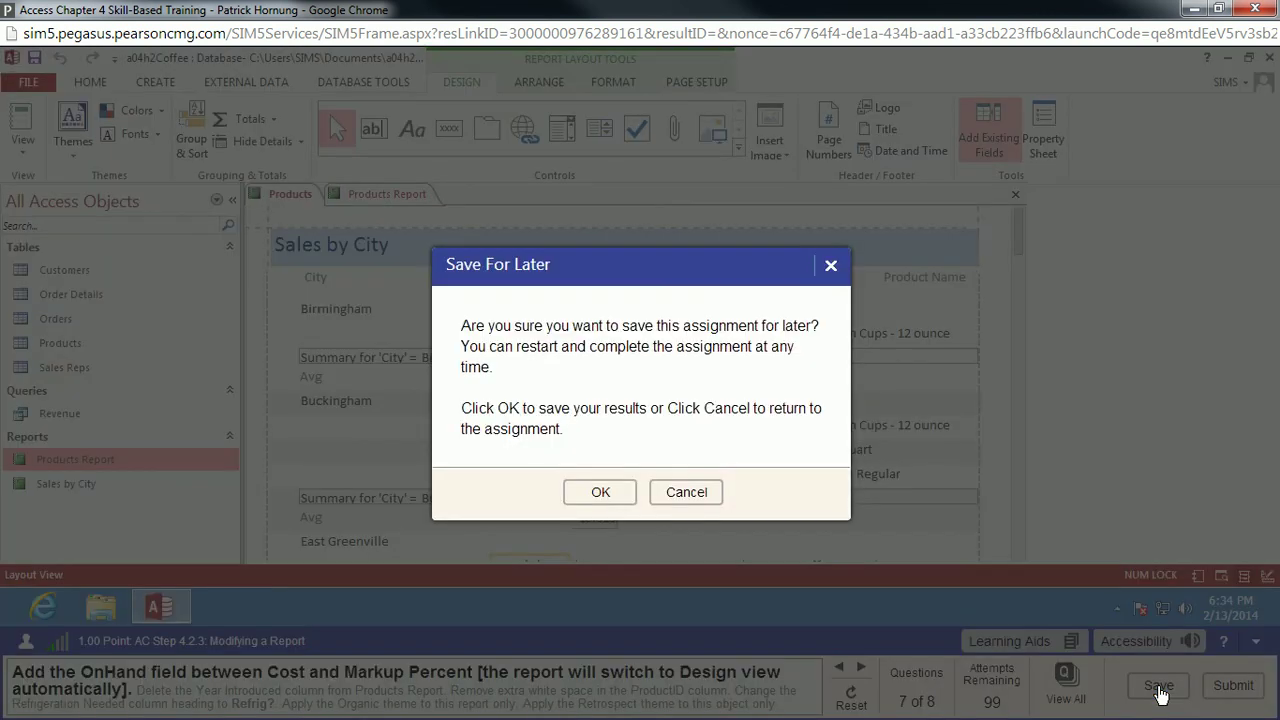
pyautogui.click(598, 497)
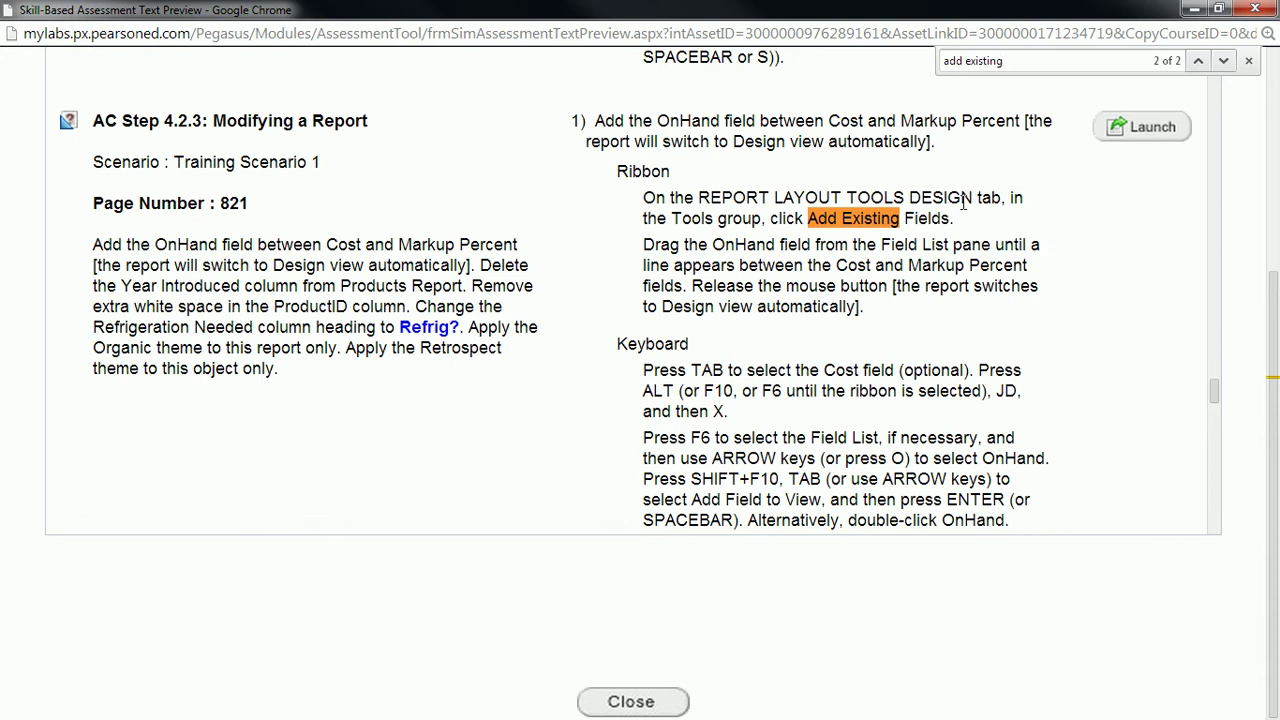
pyautogui.click(1146, 136)
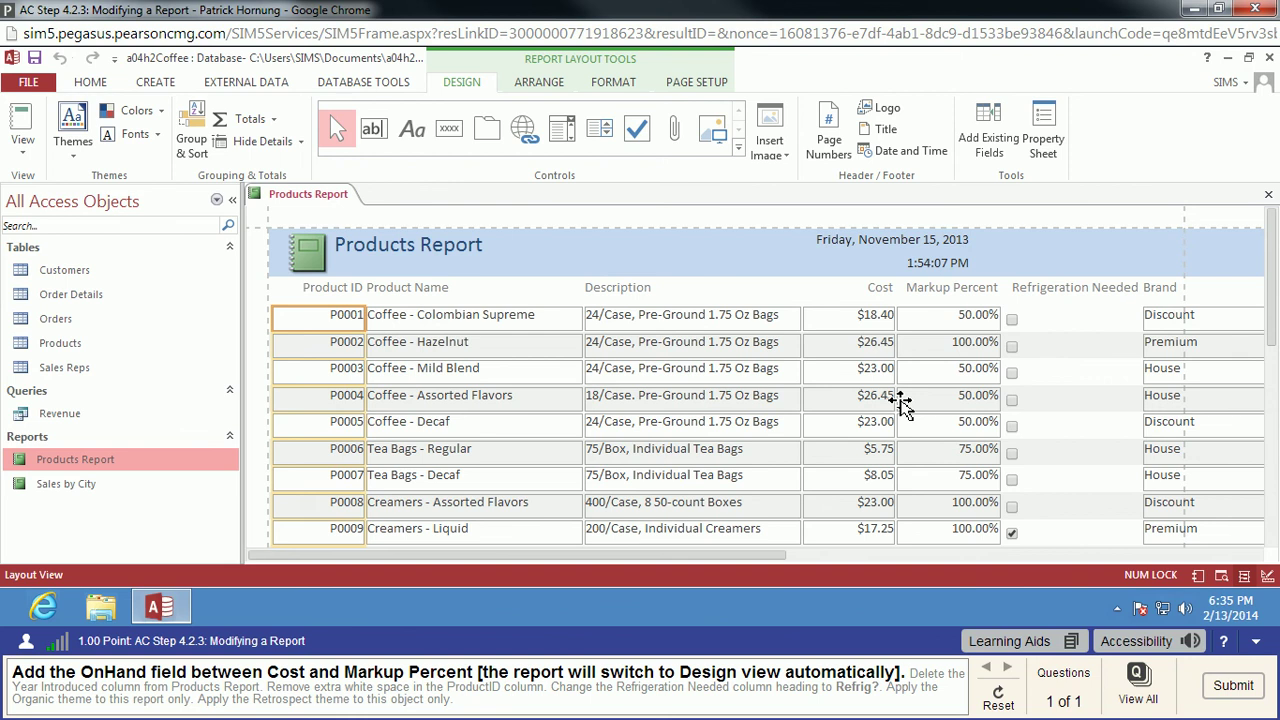
# - Add the existing OnHand field to Products Report between the Cost and Markup Percent columns
pyautogui.click(991, 125)
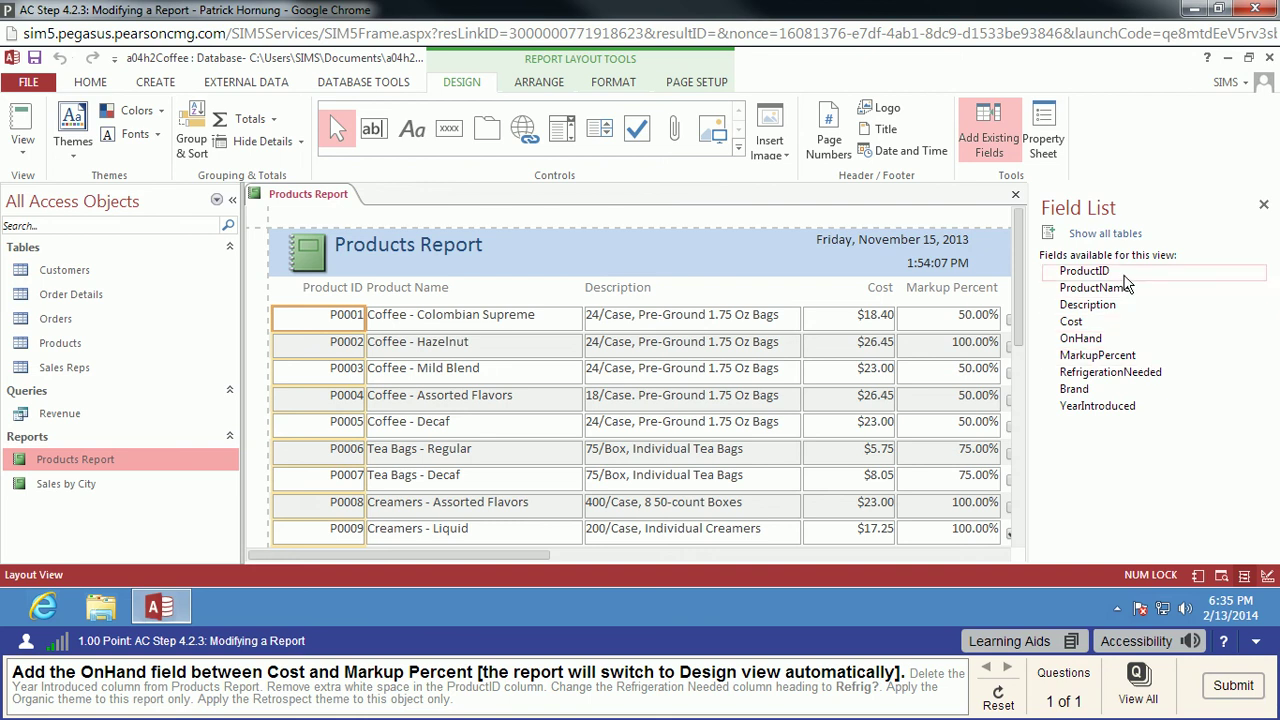
pyautogui.moveTo(1103, 337); pyautogui.dragTo(898, 311)
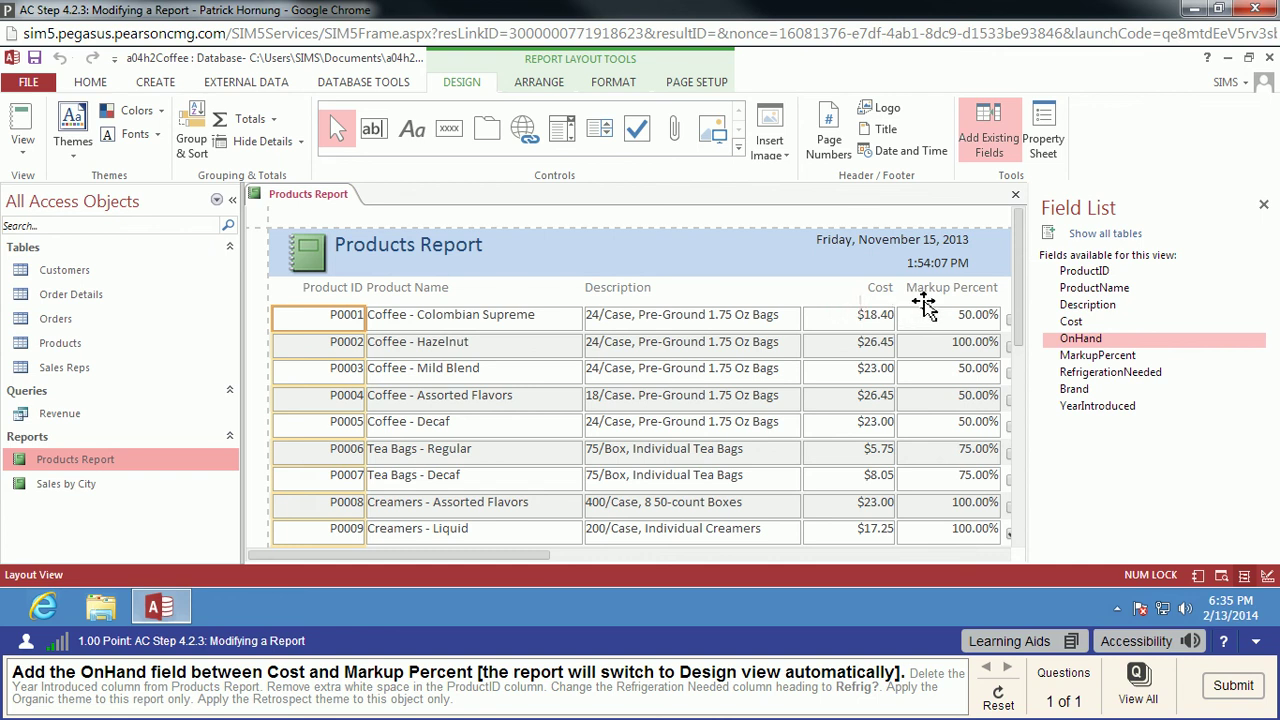
pyautogui.moveTo(924, 303); pyautogui.dragTo(933, 308)
pyautogui.moveTo(933, 308); pyautogui.dragTo(935, 308)
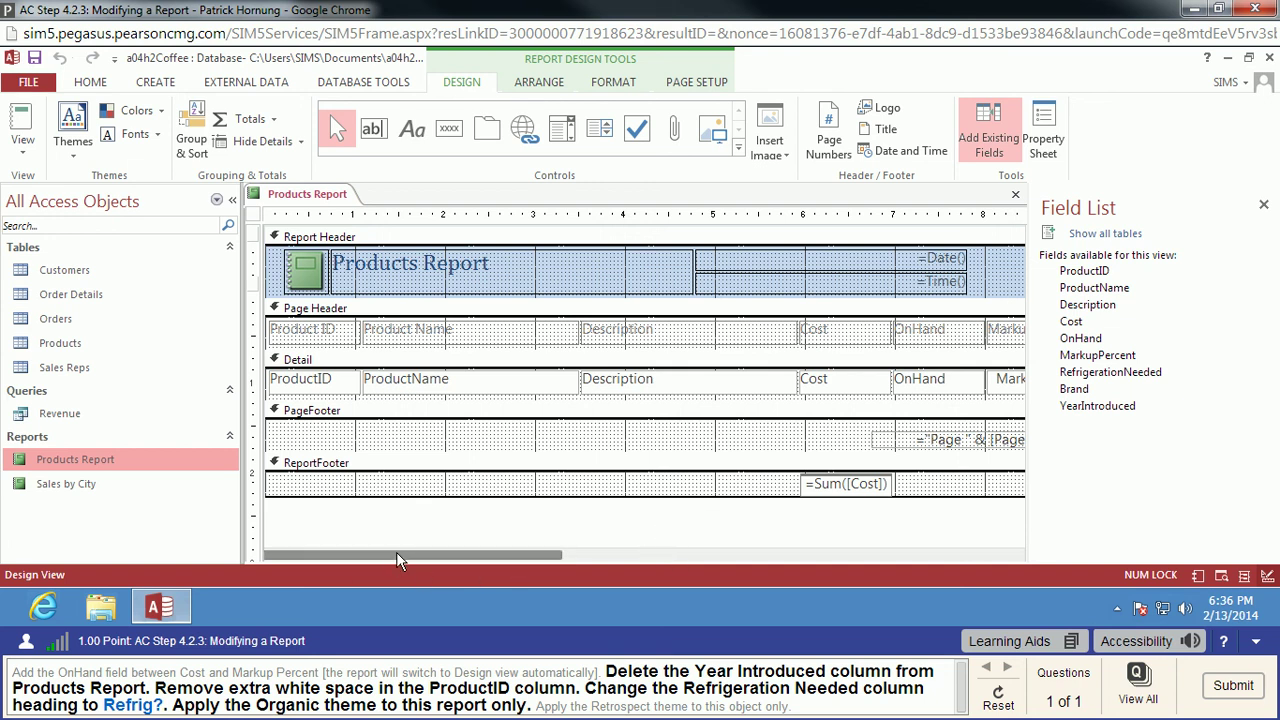
# - Delete the Year Introduced column from Products Report and narrow the Product ID column to remove its extra white space
pyautogui.moveTo(397, 560); pyautogui.dragTo(700, 572)
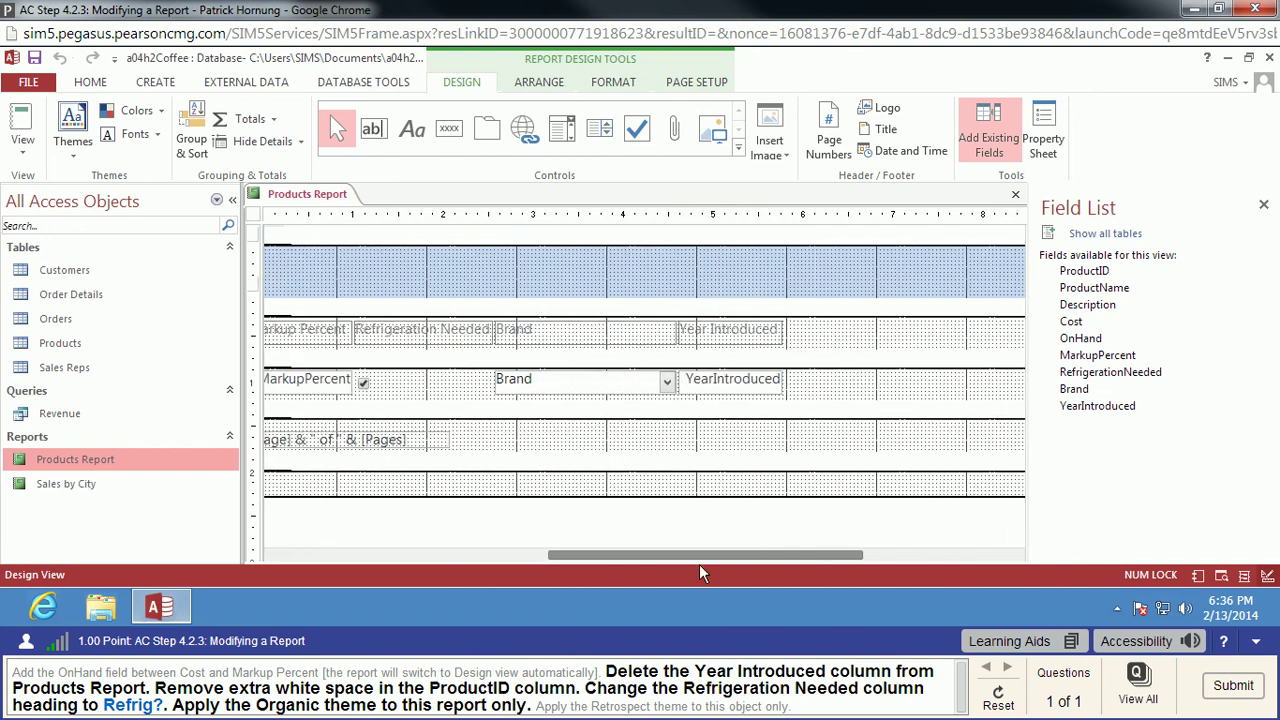
pyautogui.click(727, 333)
pyautogui.rightClick(728, 338)
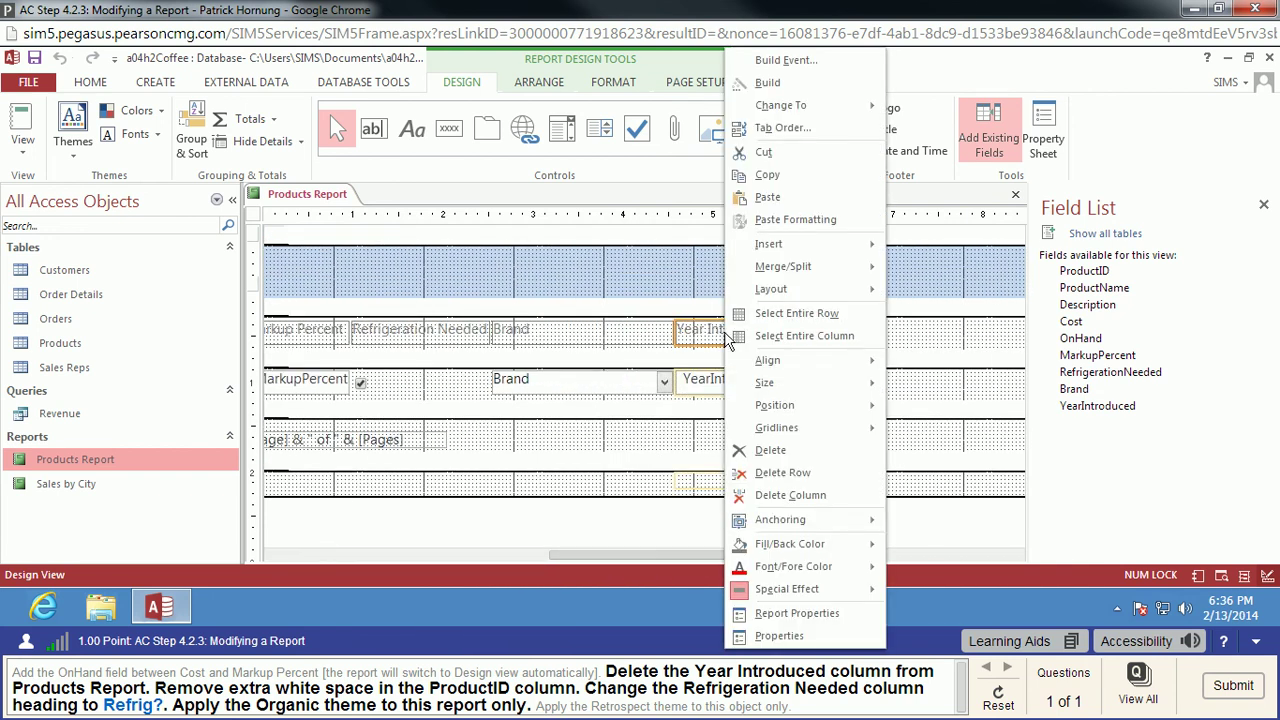
pyautogui.click(806, 496)
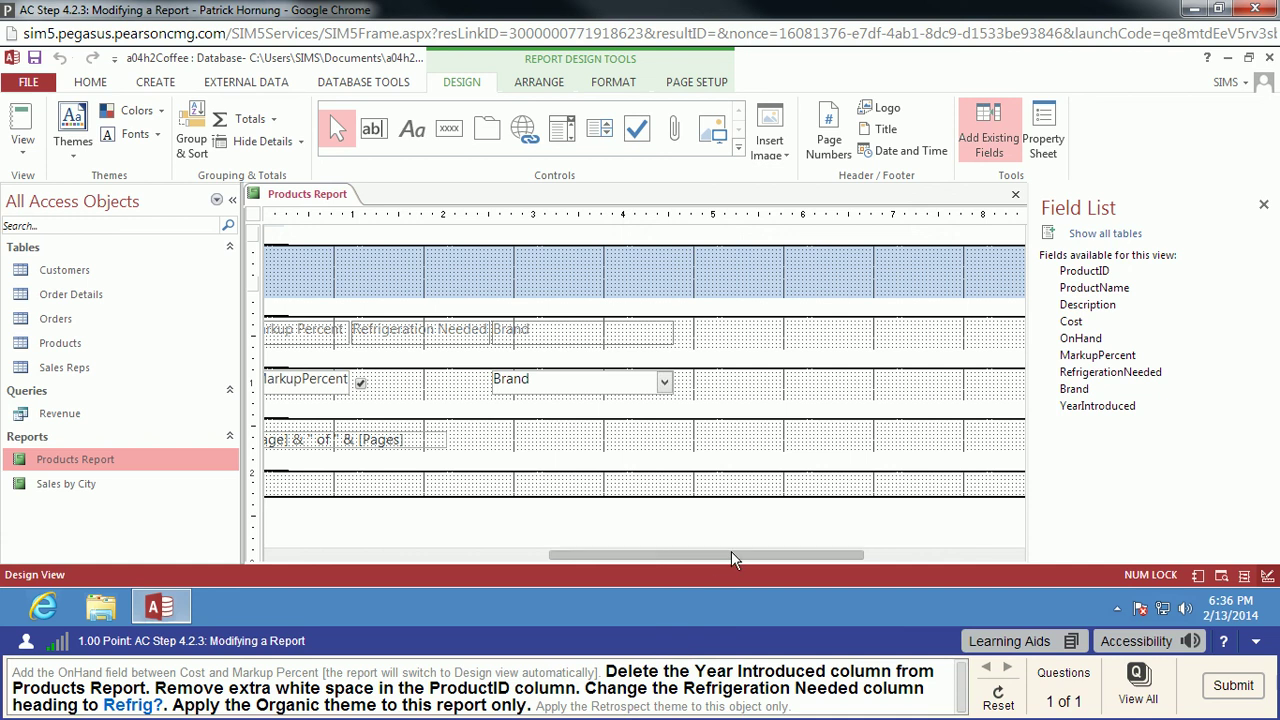
pyautogui.moveTo(733, 555); pyautogui.dragTo(393, 556)
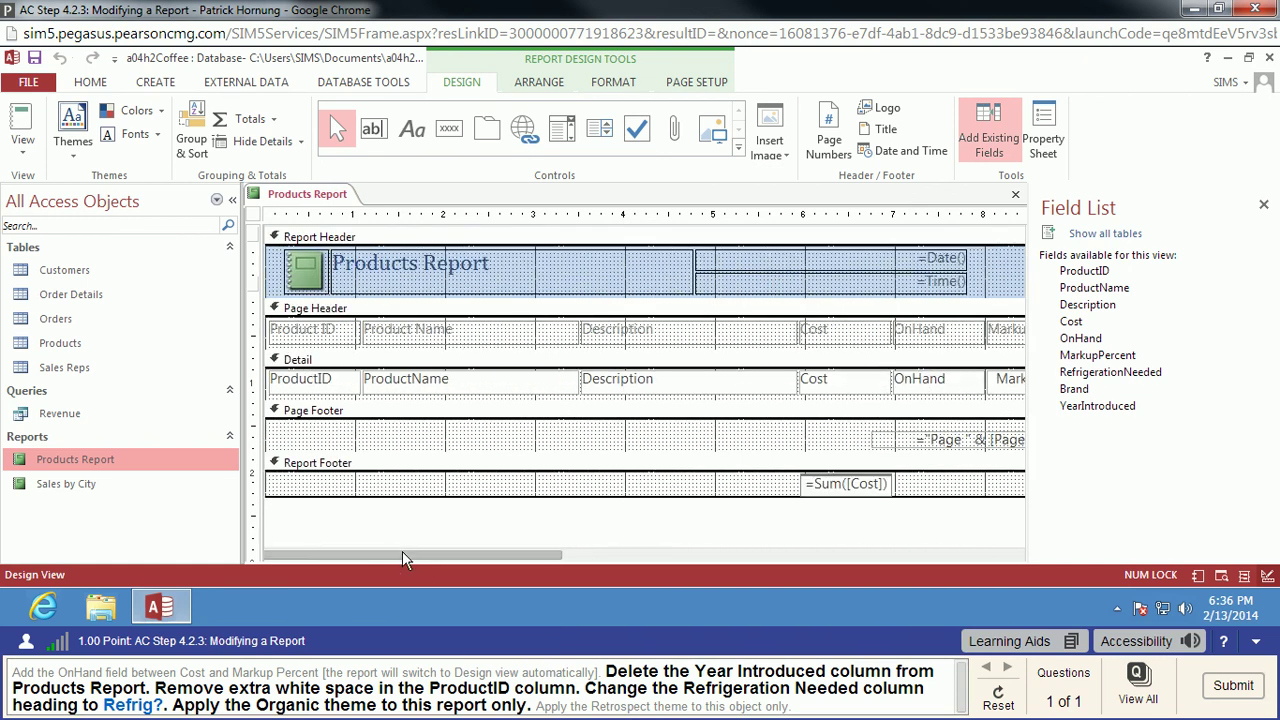
pyautogui.moveTo(358, 330); pyautogui.dragTo(343, 330)
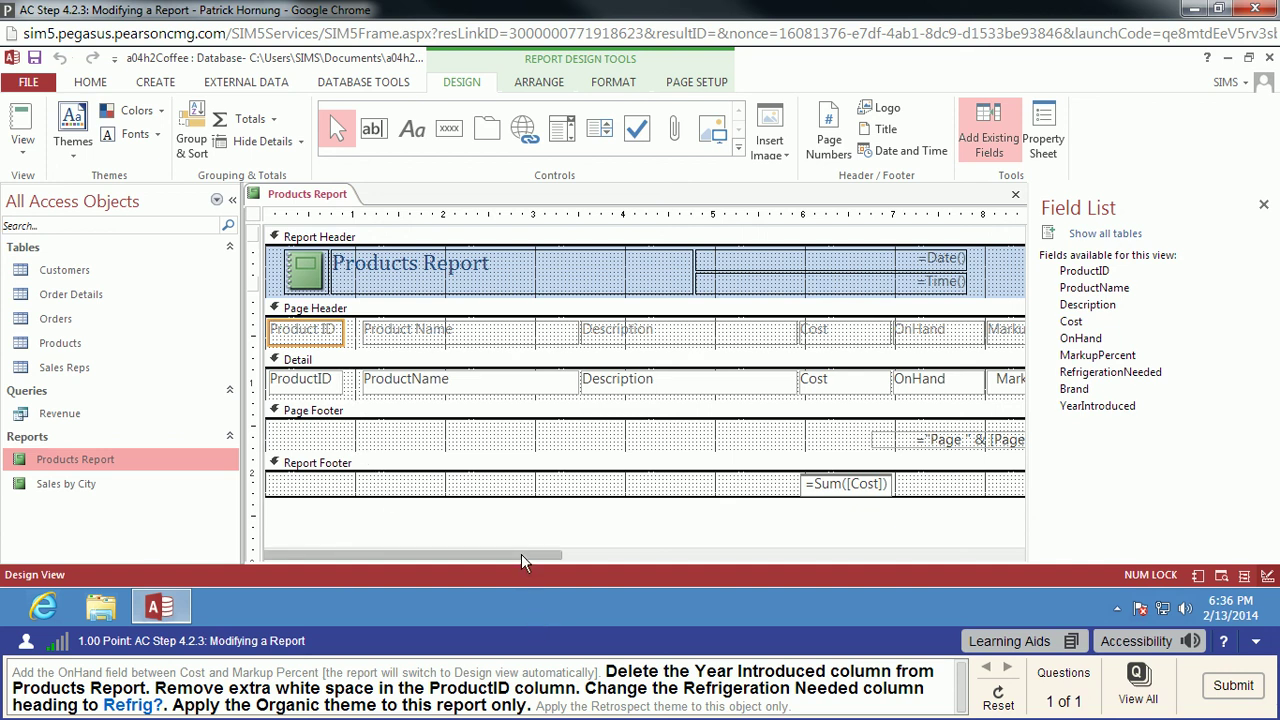
# - Change the Refrigeration Needed column heading in the page header to Refrig?
pyautogui.moveTo(521, 554); pyautogui.dragTo(723, 558)
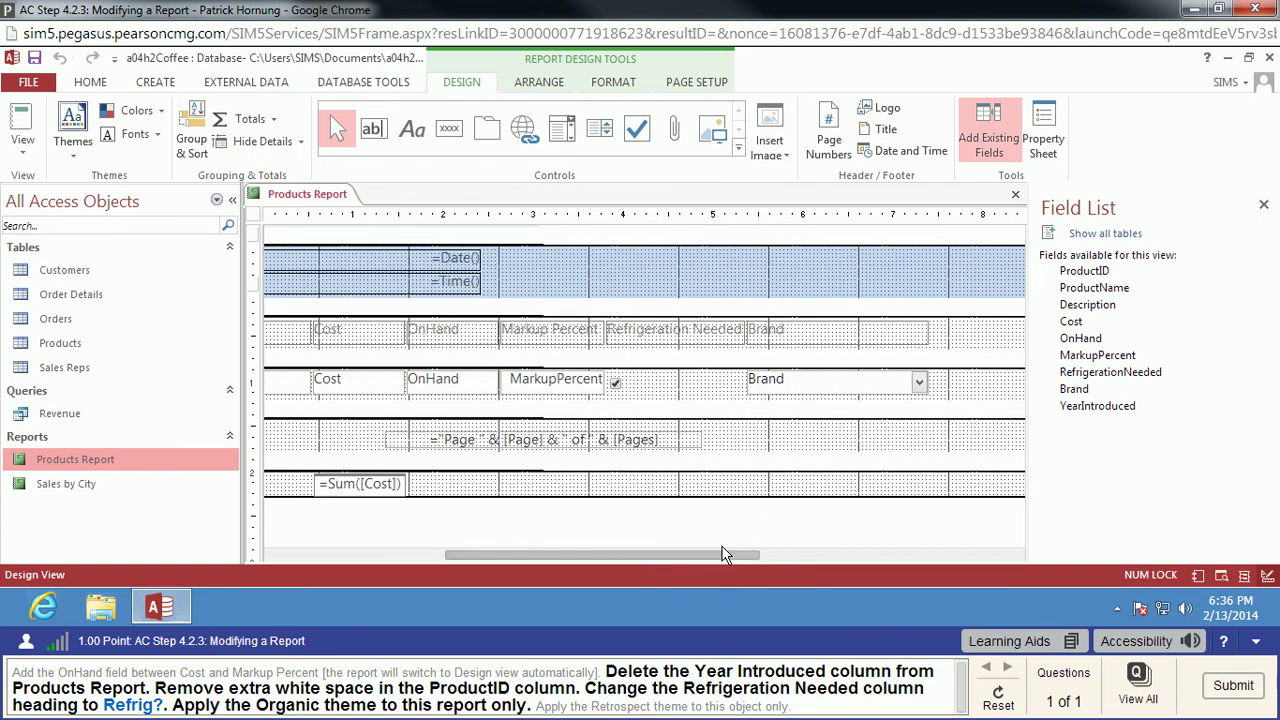
pyautogui.click(676, 328)
pyautogui.click(670, 331)
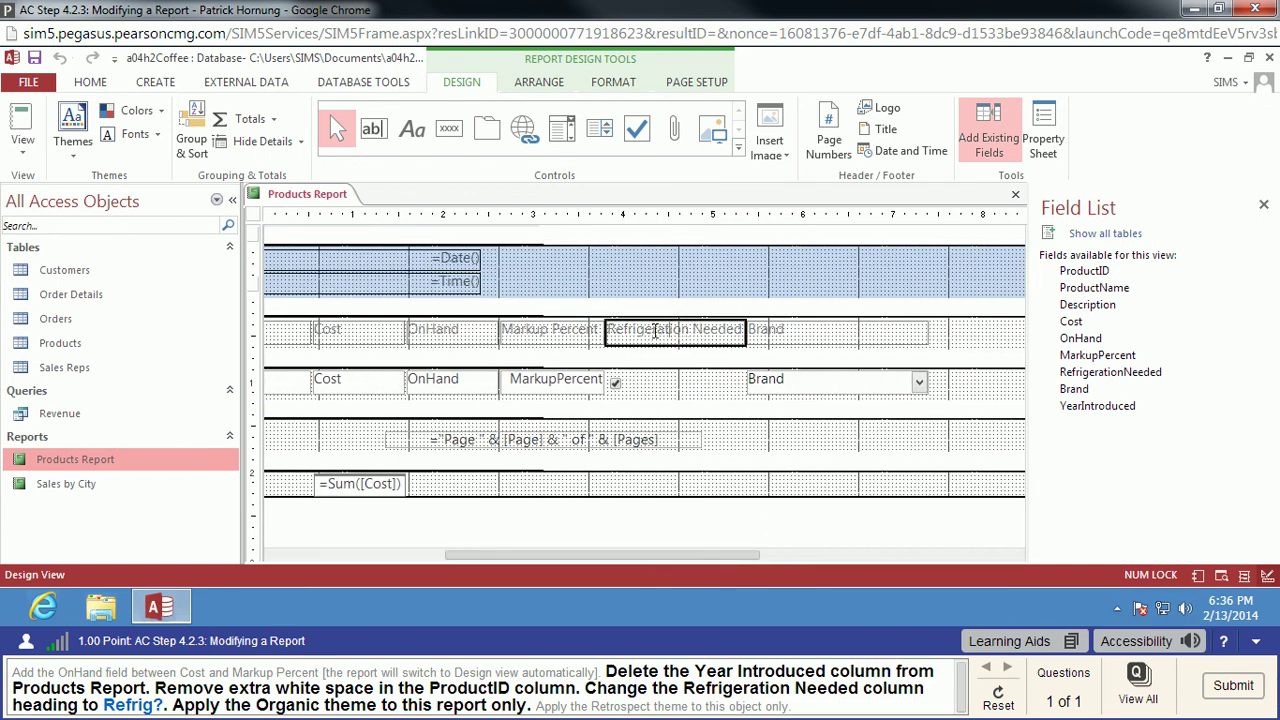
pyautogui.moveTo(652, 330); pyautogui.dragTo(744, 331)
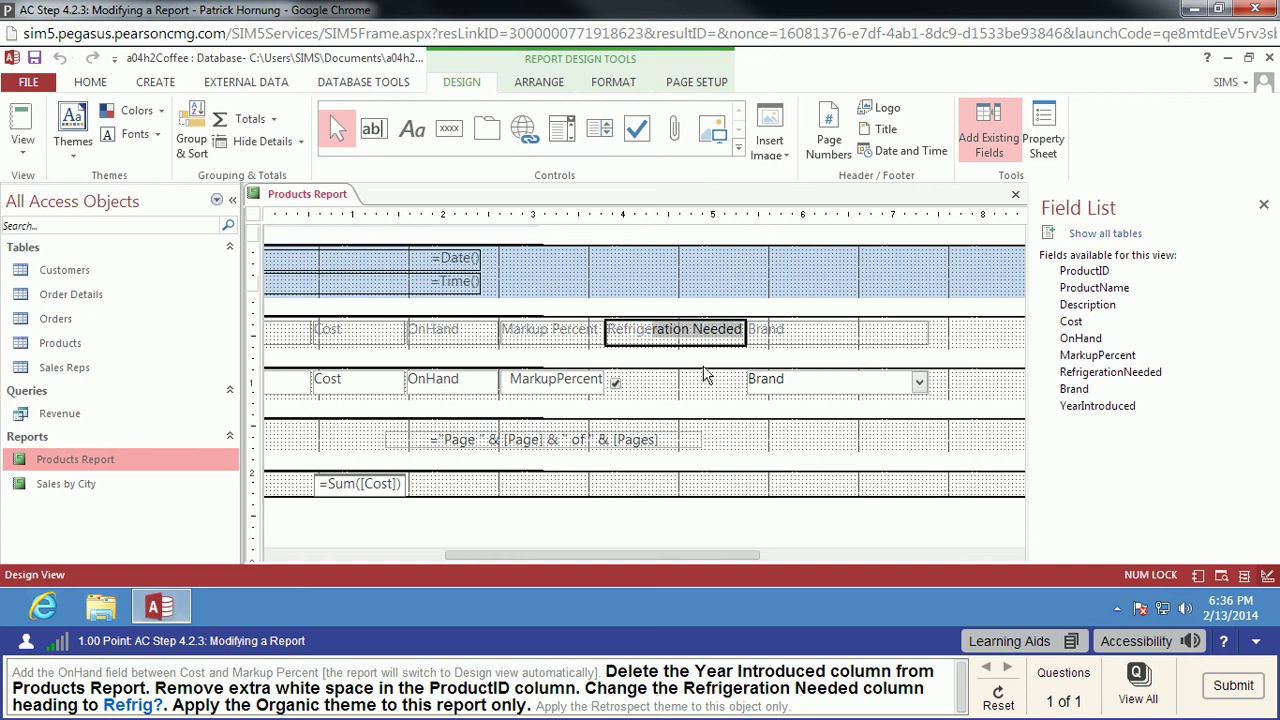
pyautogui.press('Delete')
pyautogui.write('?')
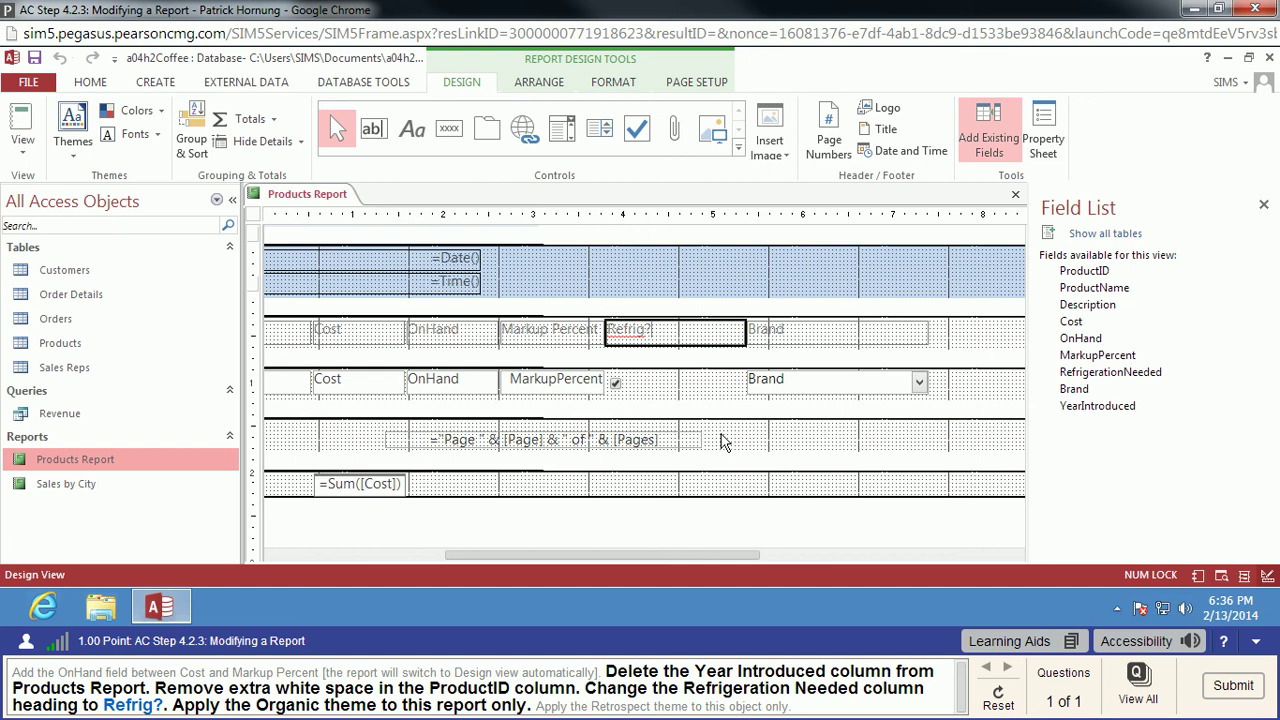
pyautogui.press('Tab')
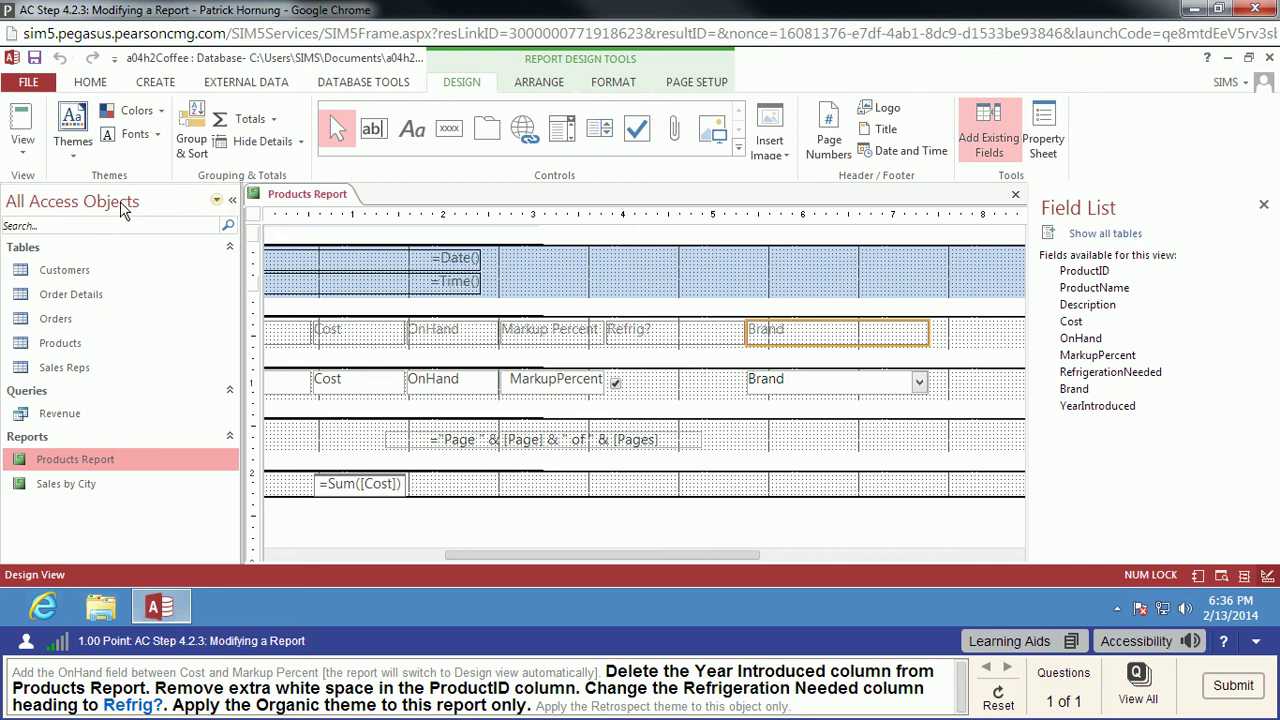
# - Apply the Organic theme to the Products Report object only
pyautogui.click(74, 143)
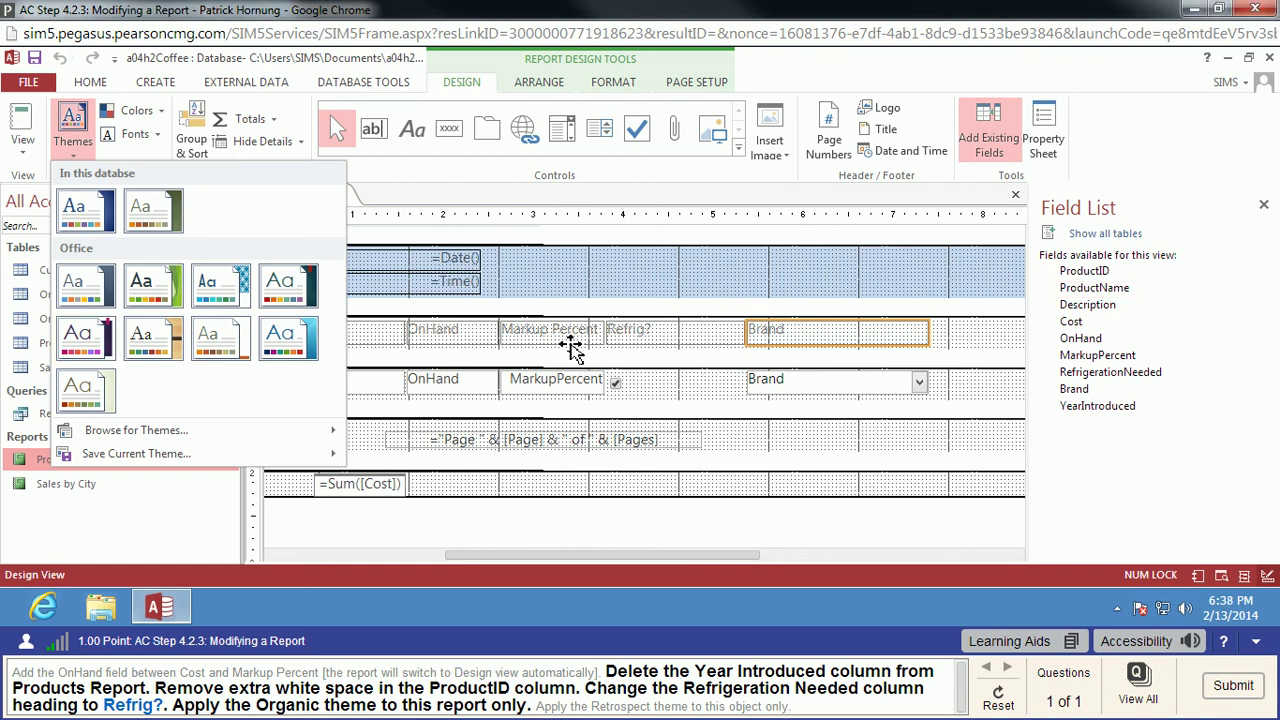
pyautogui.rightClick(153, 342)
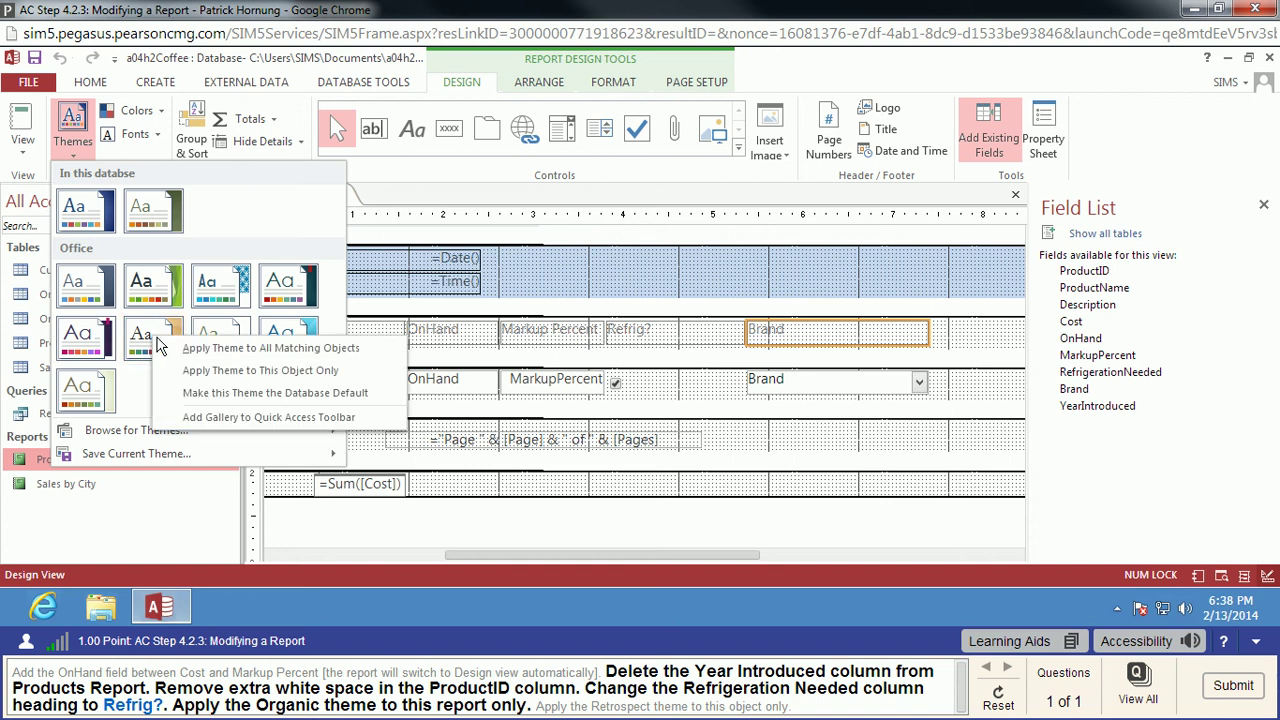
pyautogui.click(358, 371)
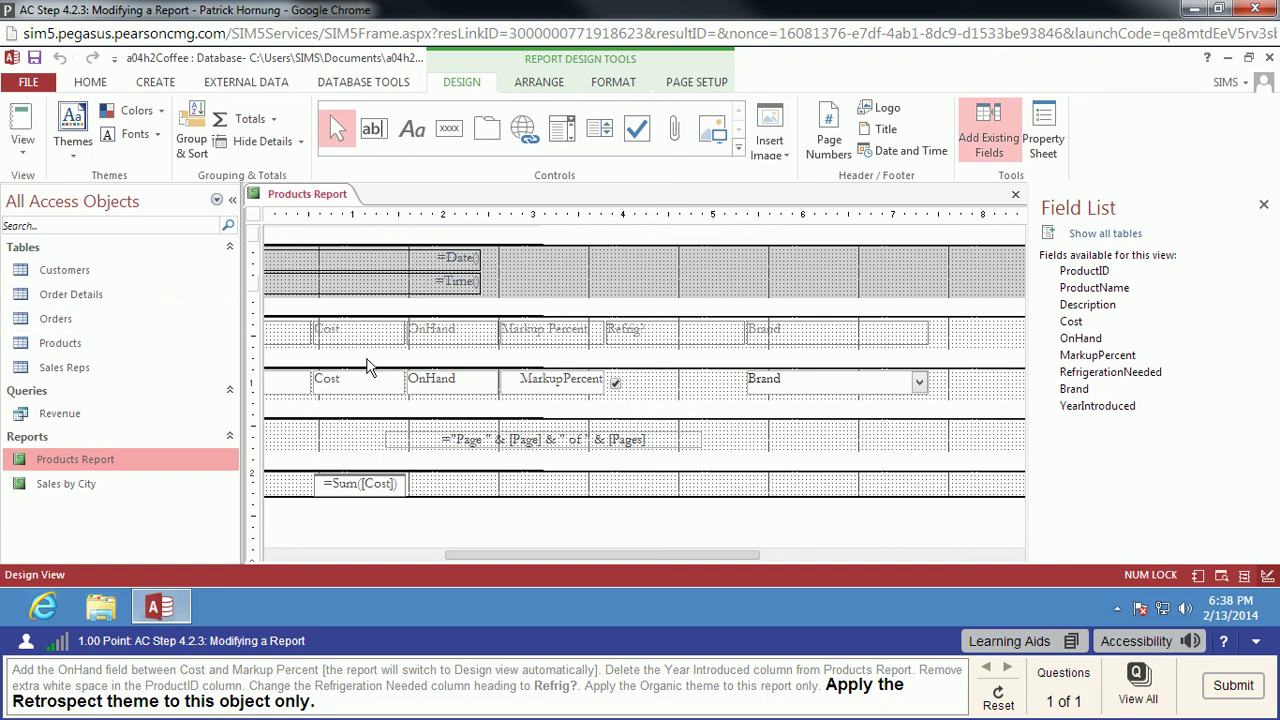
# - Apply the Retrospect theme to the Products Report object only
pyautogui.click(76, 158)
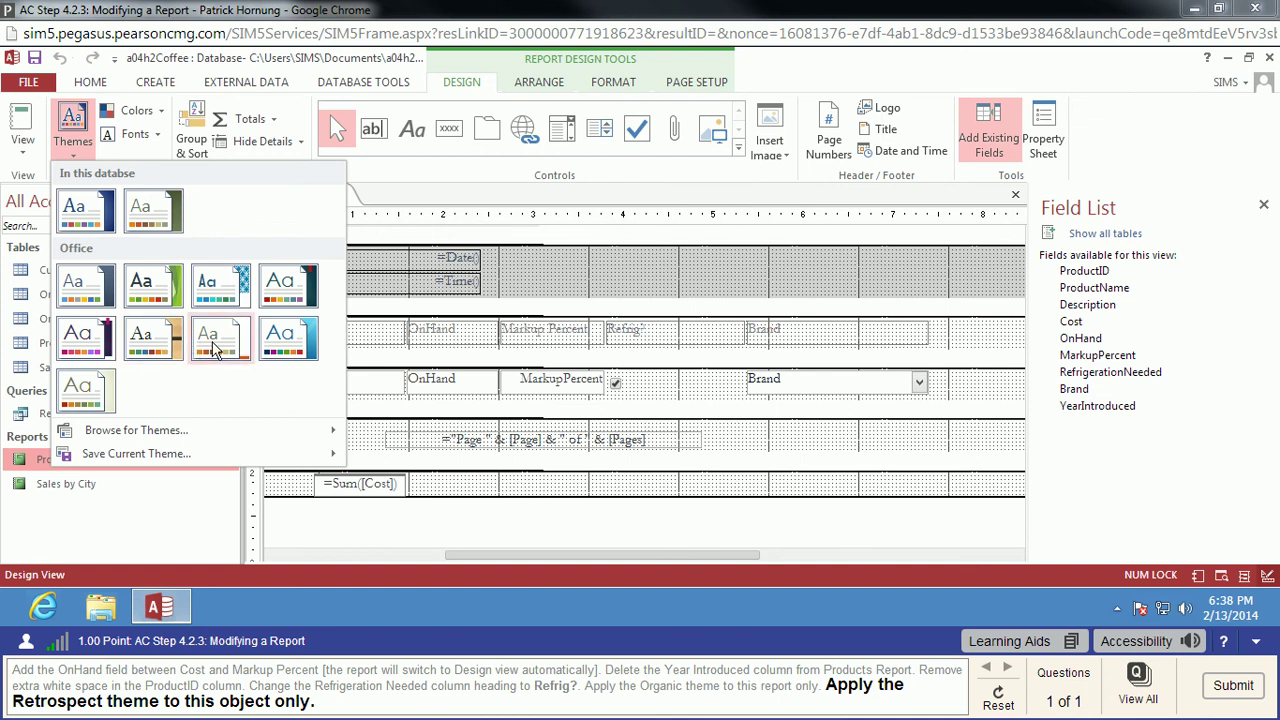
pyautogui.click(212, 345)
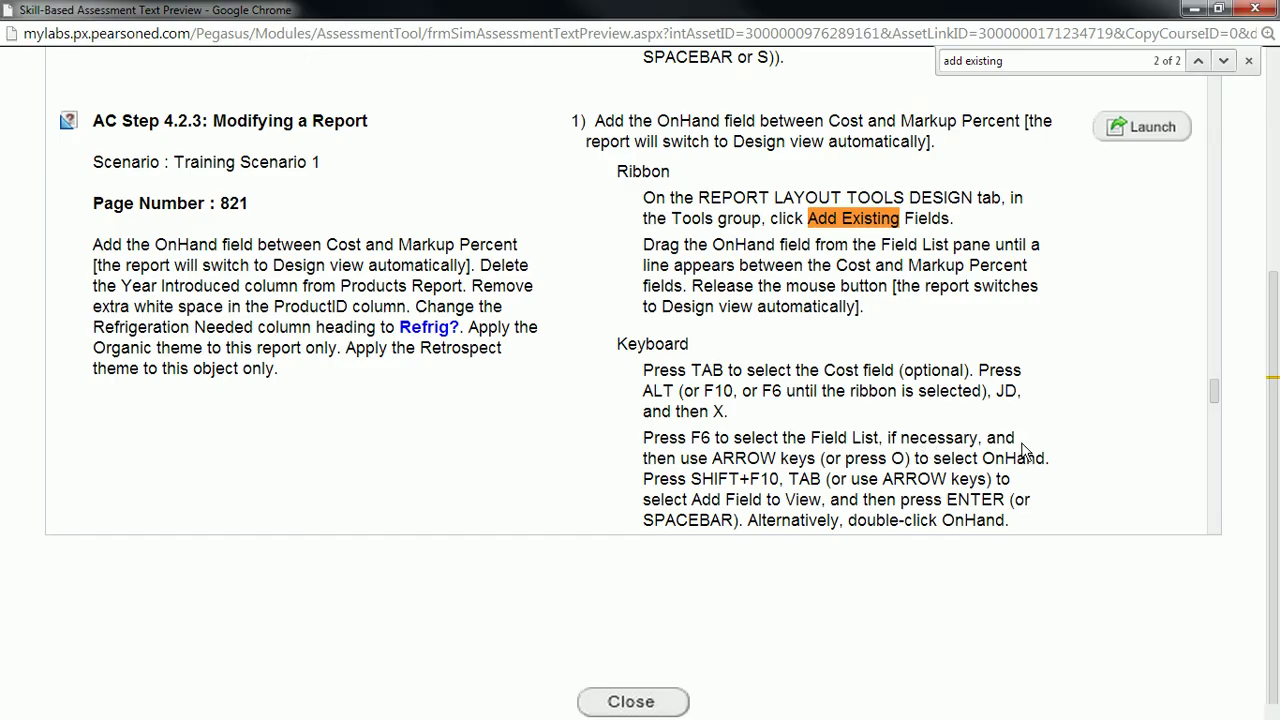
# - Find the training question AC Step 4.2.4: Sorting Records in a Report in the assessment preview and launch it
pyautogui.scroll(-10, 1062, 445)
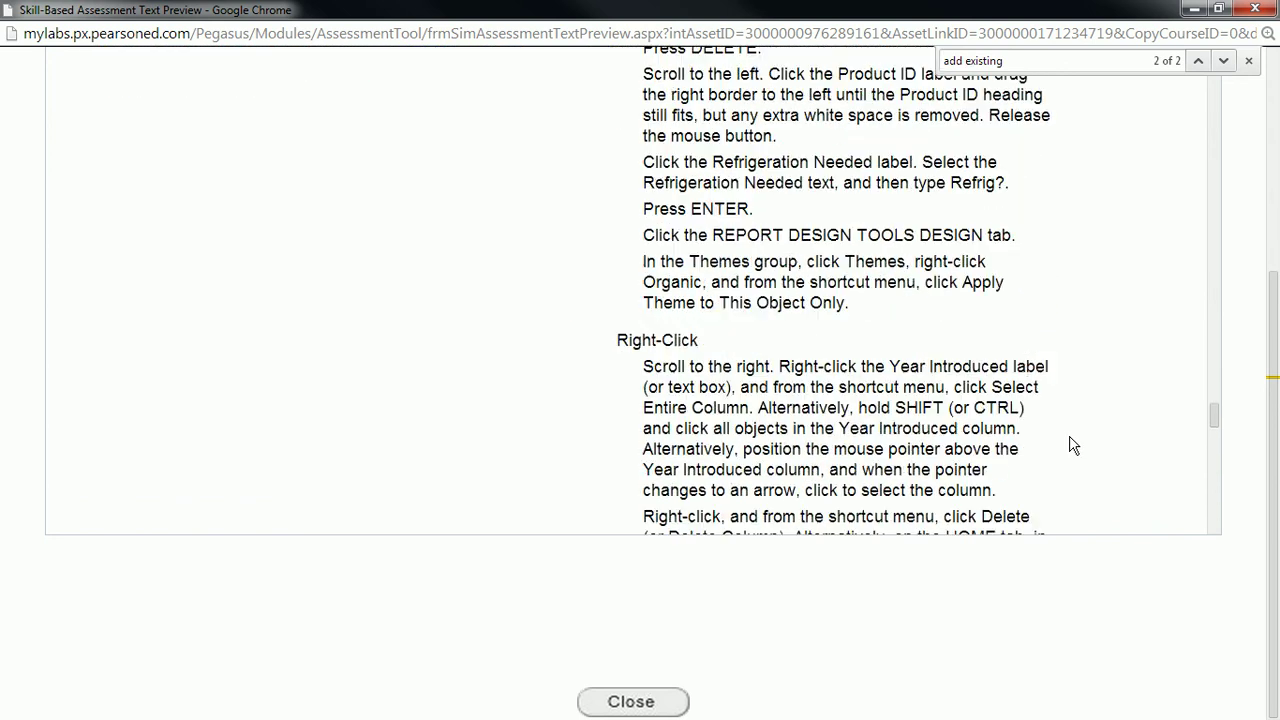
pyautogui.scroll(-15, 1070, 445)
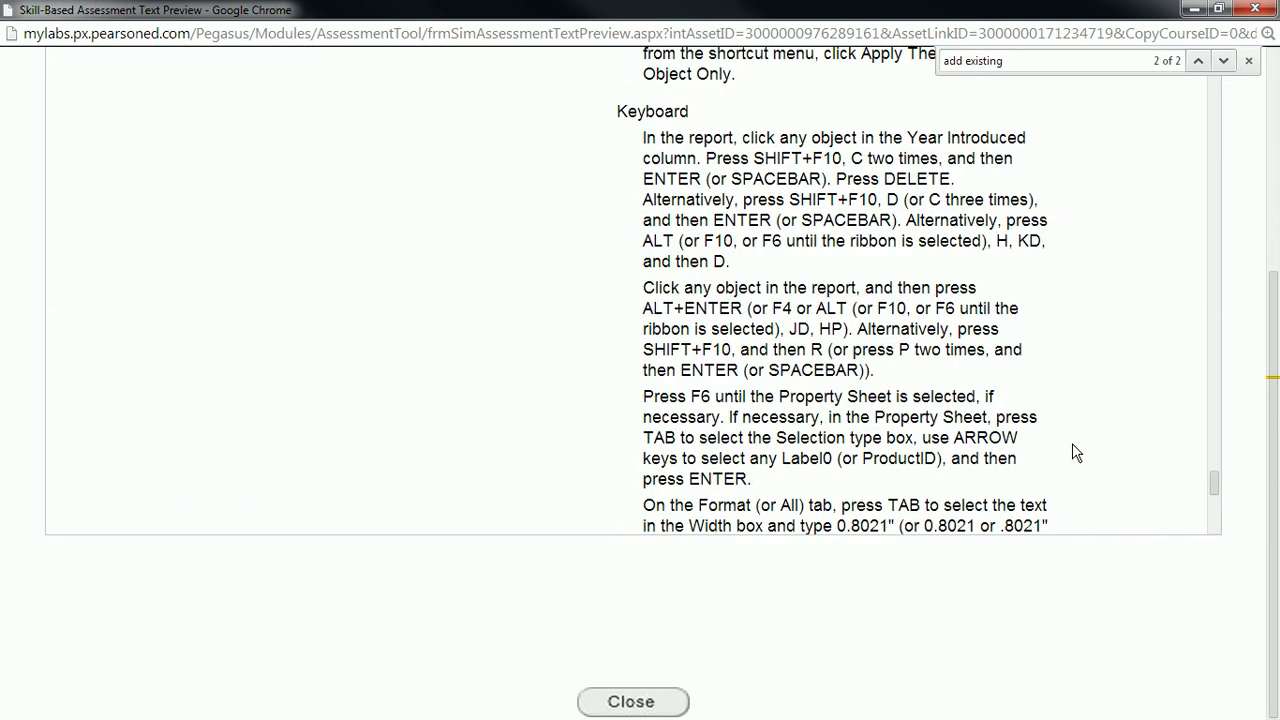
pyautogui.scroll(-15, 1075, 453)
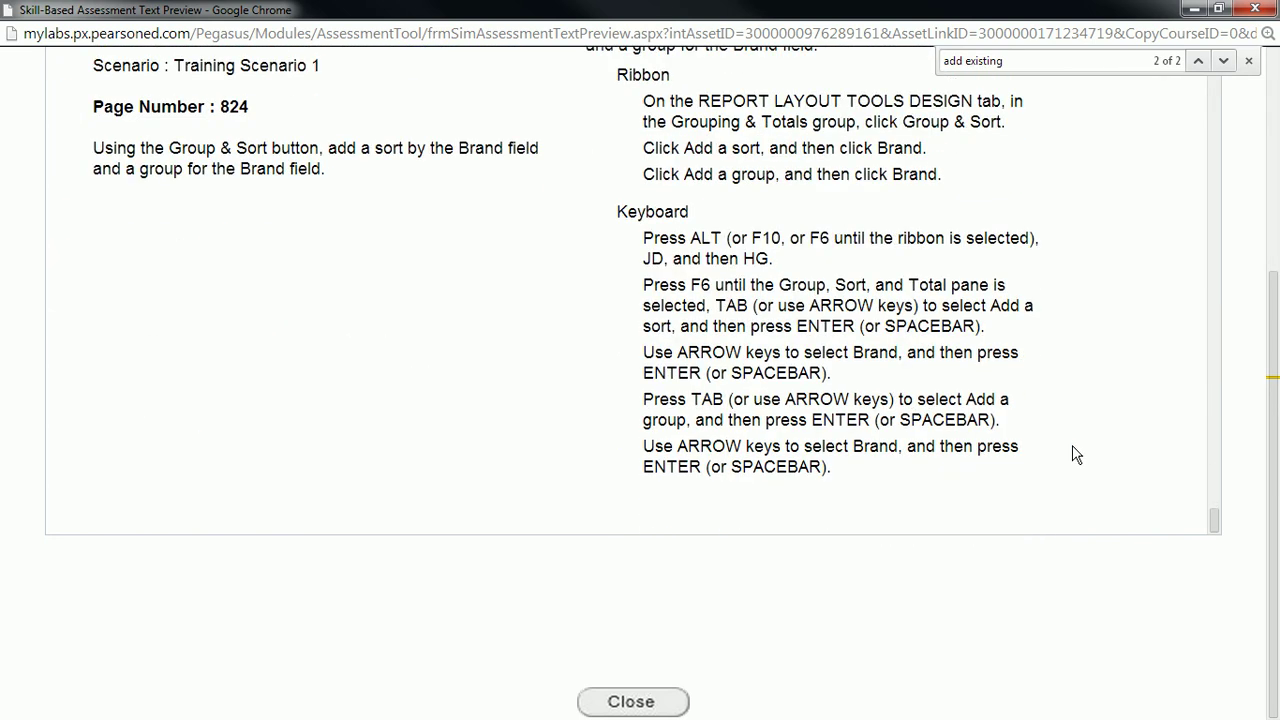
pyautogui.scroll(3, 1075, 455)
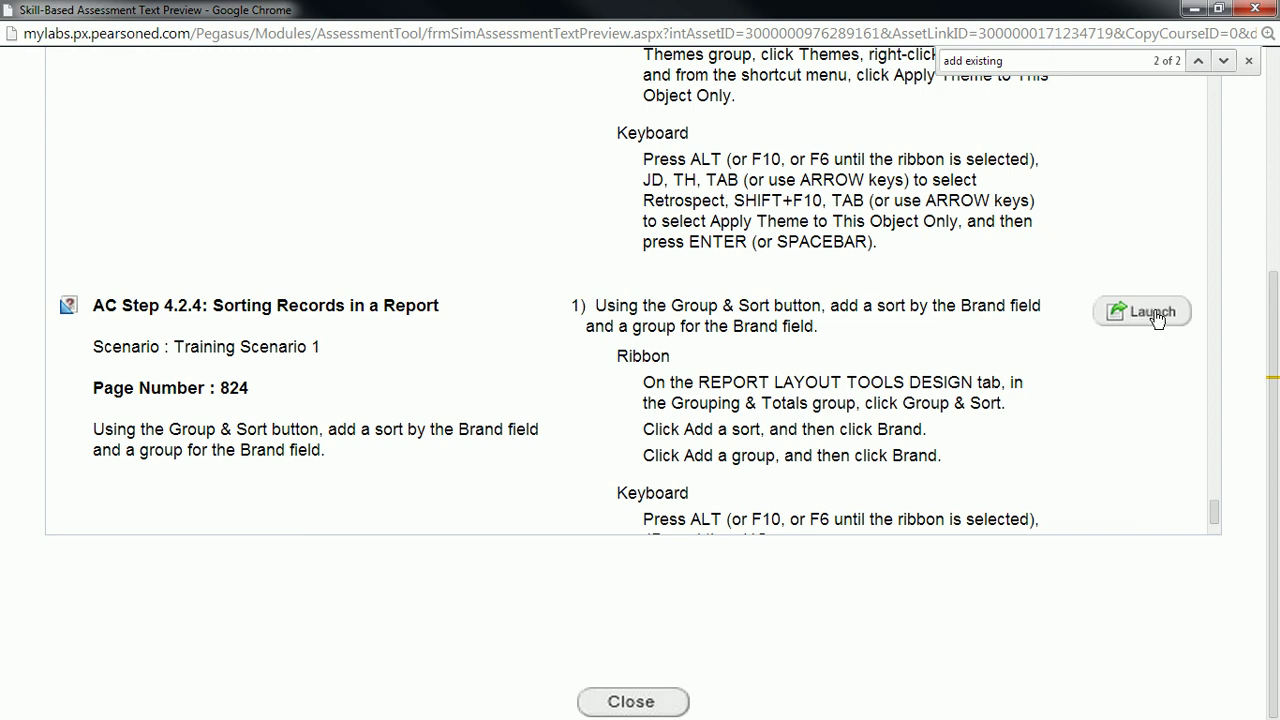
pyautogui.click(1155, 314)
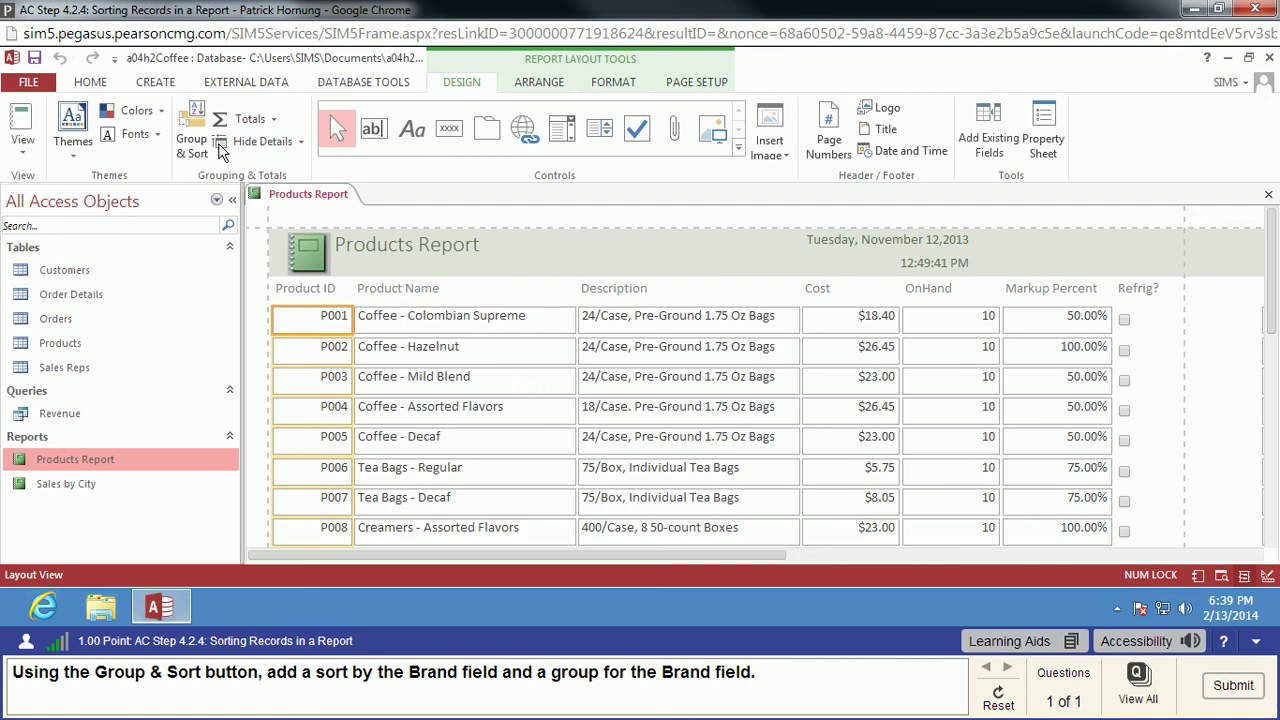
# - Add a sort by the Brand field to Products Report with the Group & Sort command
pyautogui.click(186, 124)
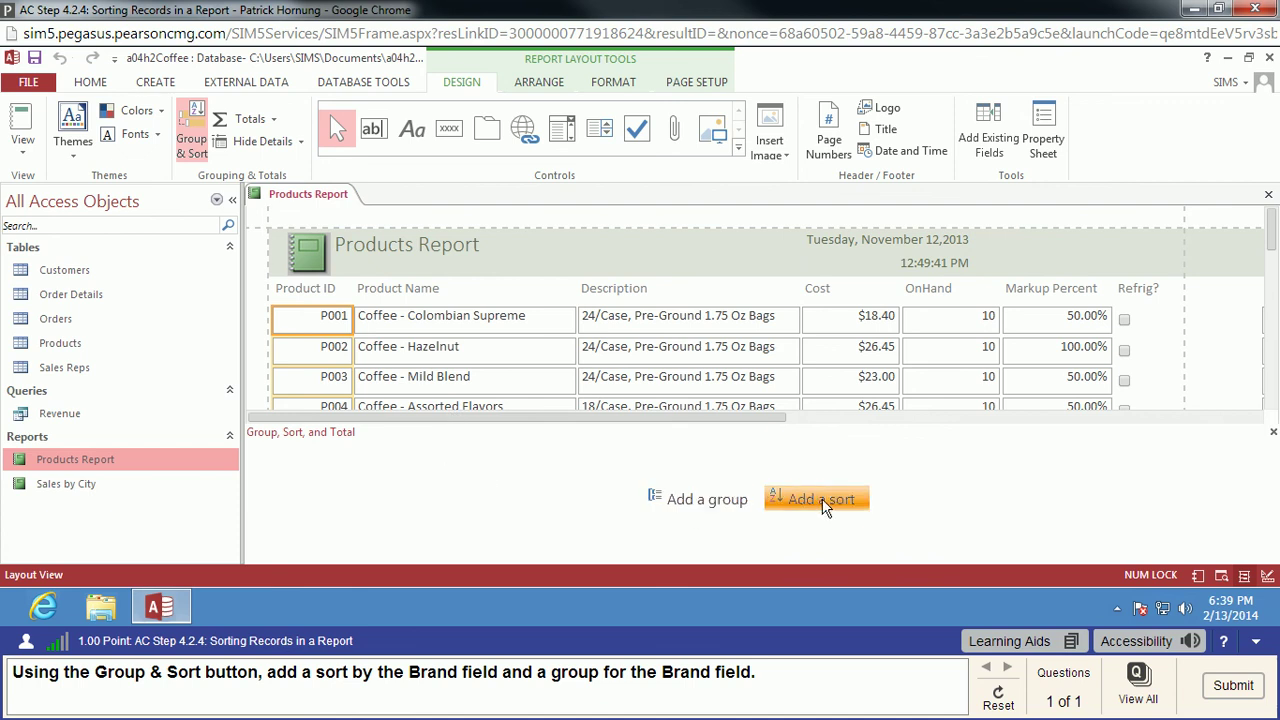
pyautogui.click(822, 500)
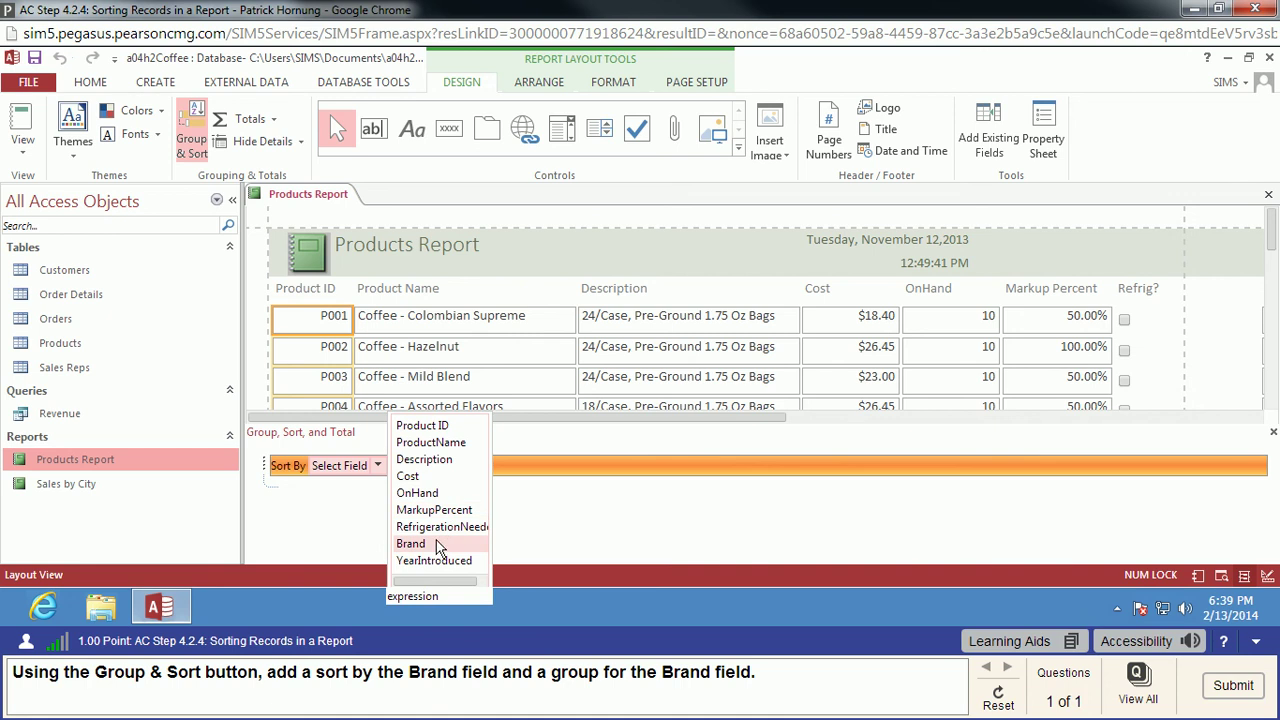
pyautogui.click(437, 546)
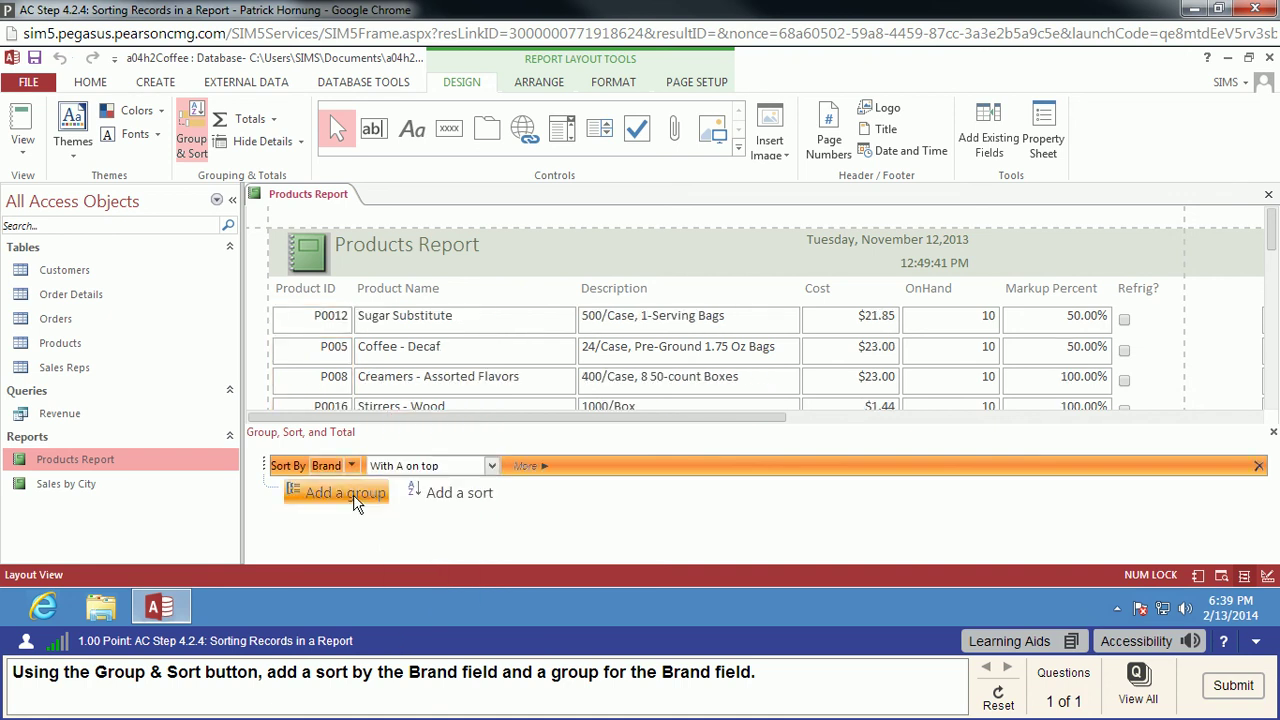
# - Add a group on the Brand field to Products Report and submit the assignment
pyautogui.click(355, 503)
pyautogui.click(455, 570)
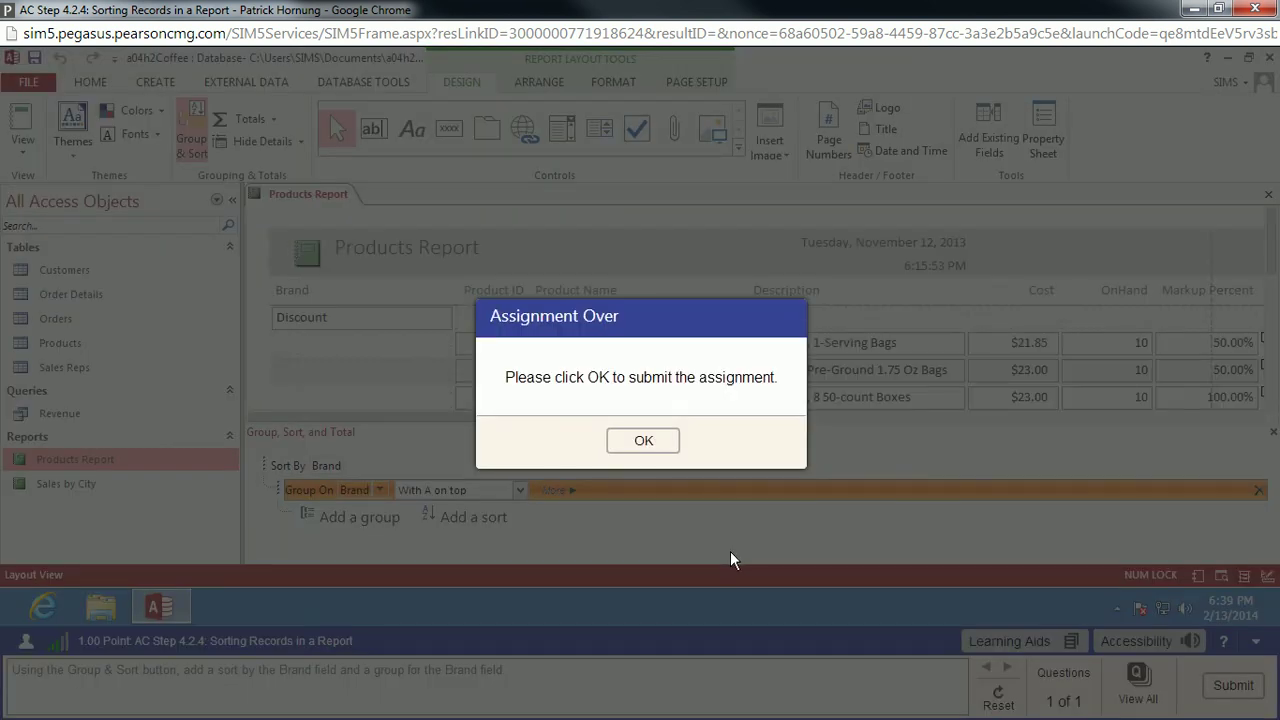
pyautogui.click(643, 441)
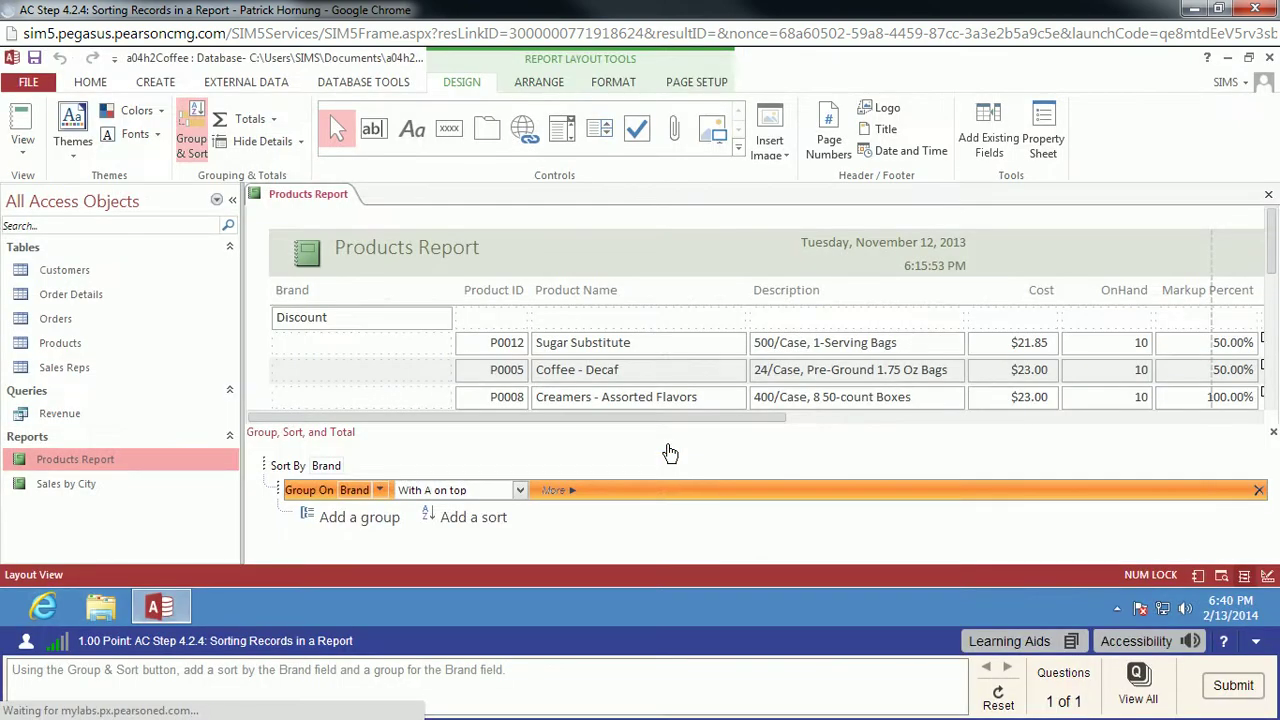